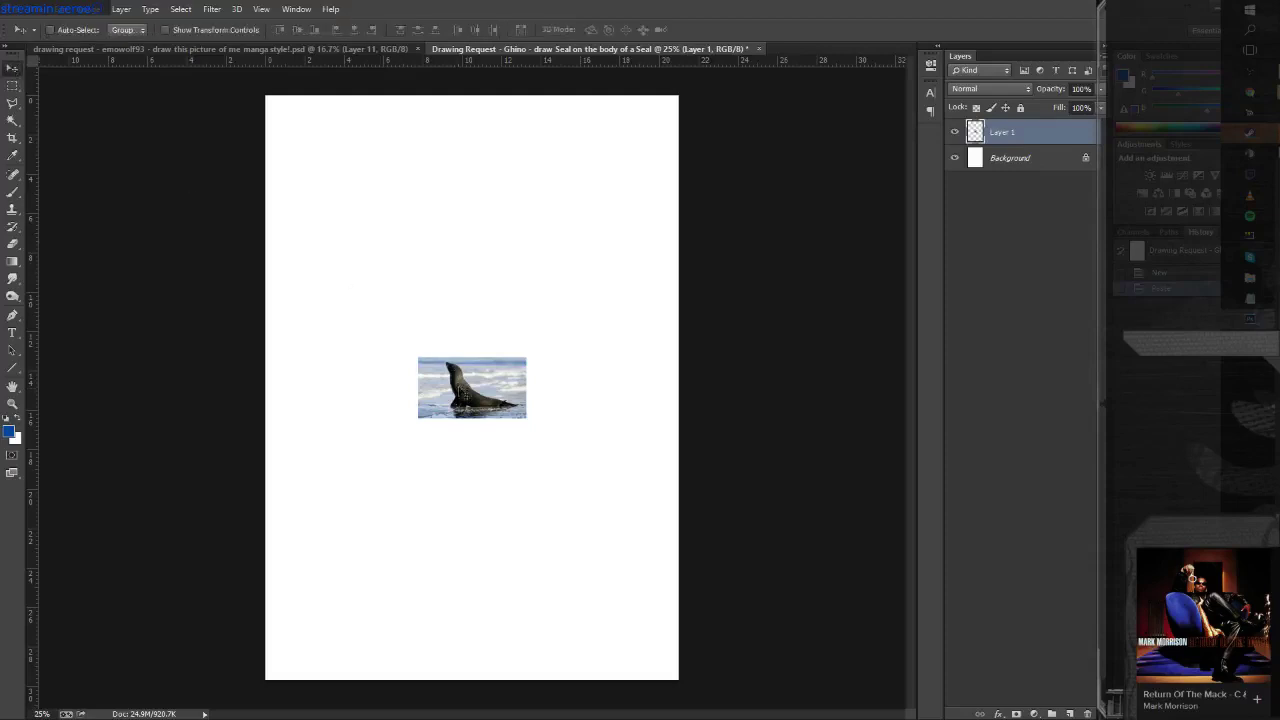
# Paste the man's face photo as a new layer and flip it horizontally.
pyautogui.moveTo(464, 392); pyautogui.dragTo(341, 625)
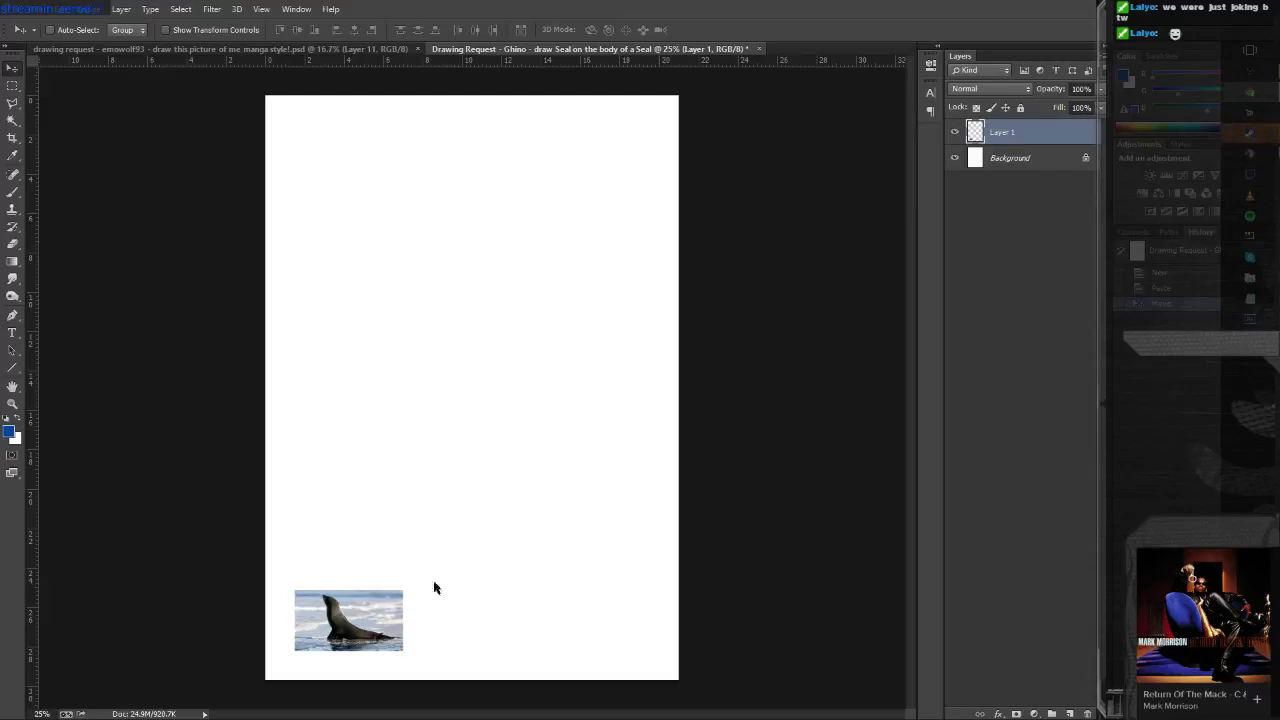
pyautogui.hotkey('ctrl', 'v')
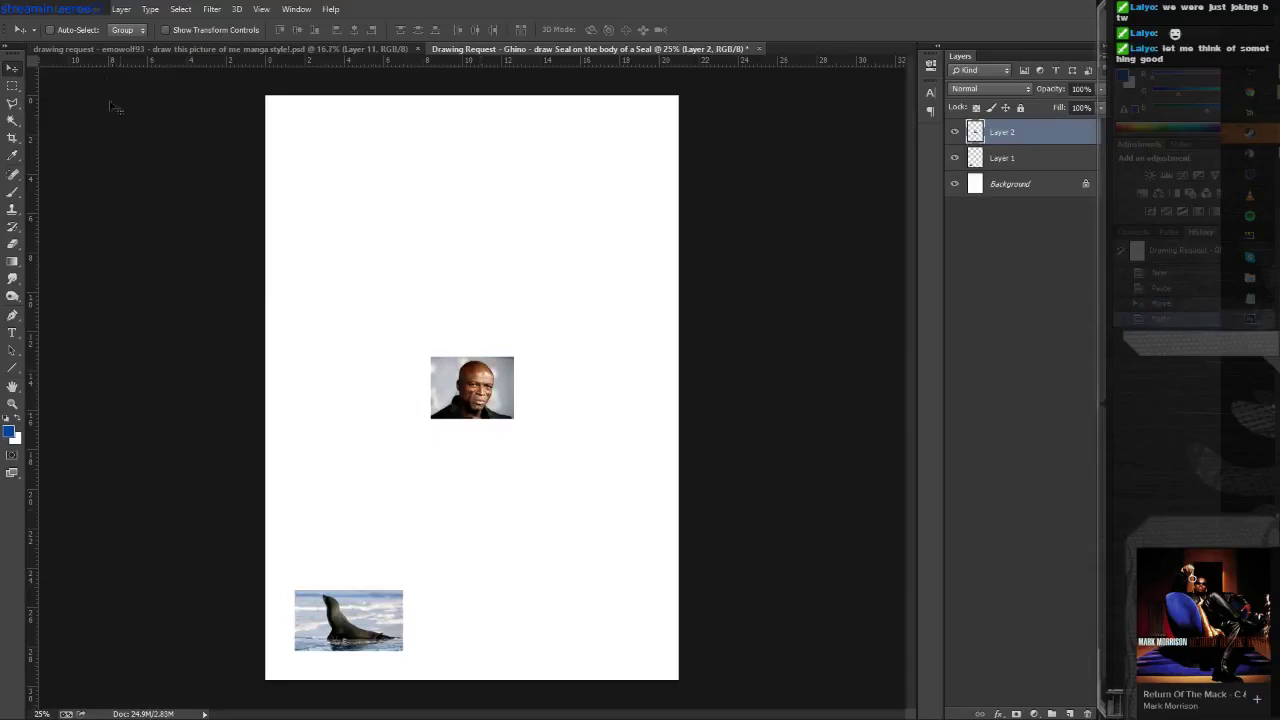
pyautogui.click(68, 12)
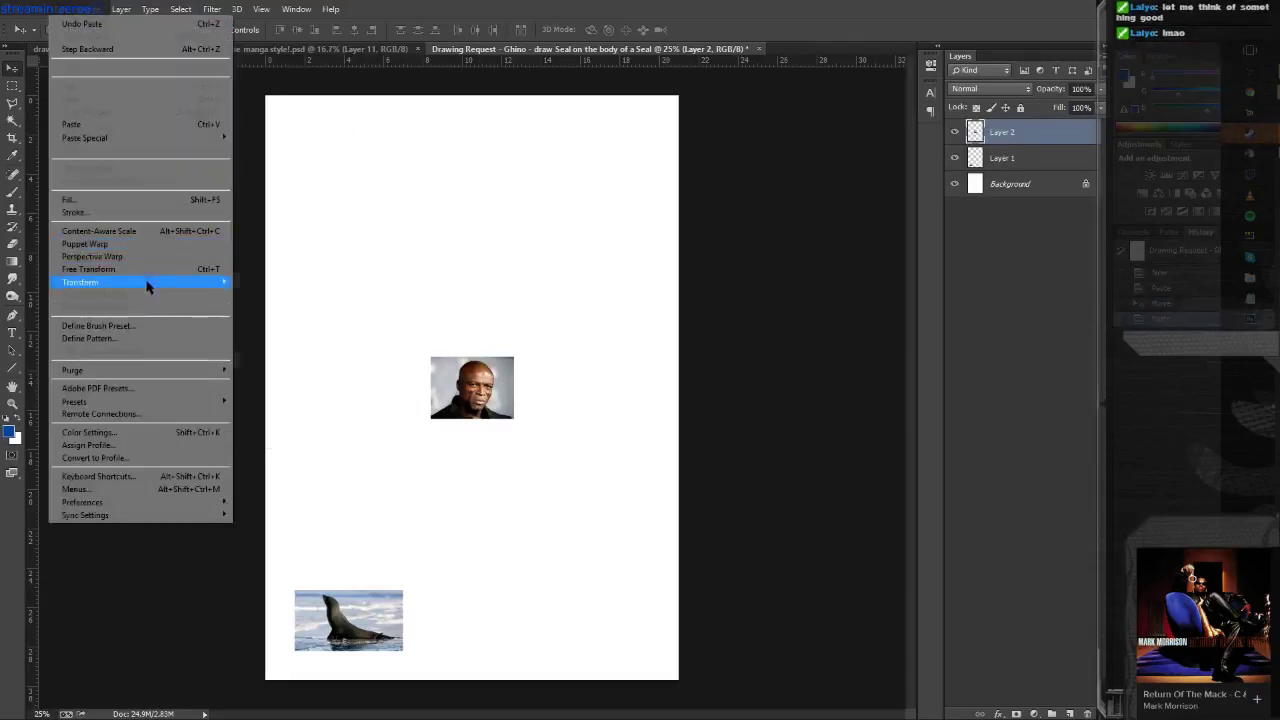
pyautogui.moveTo(90, 282)
pyautogui.click(330, 427)
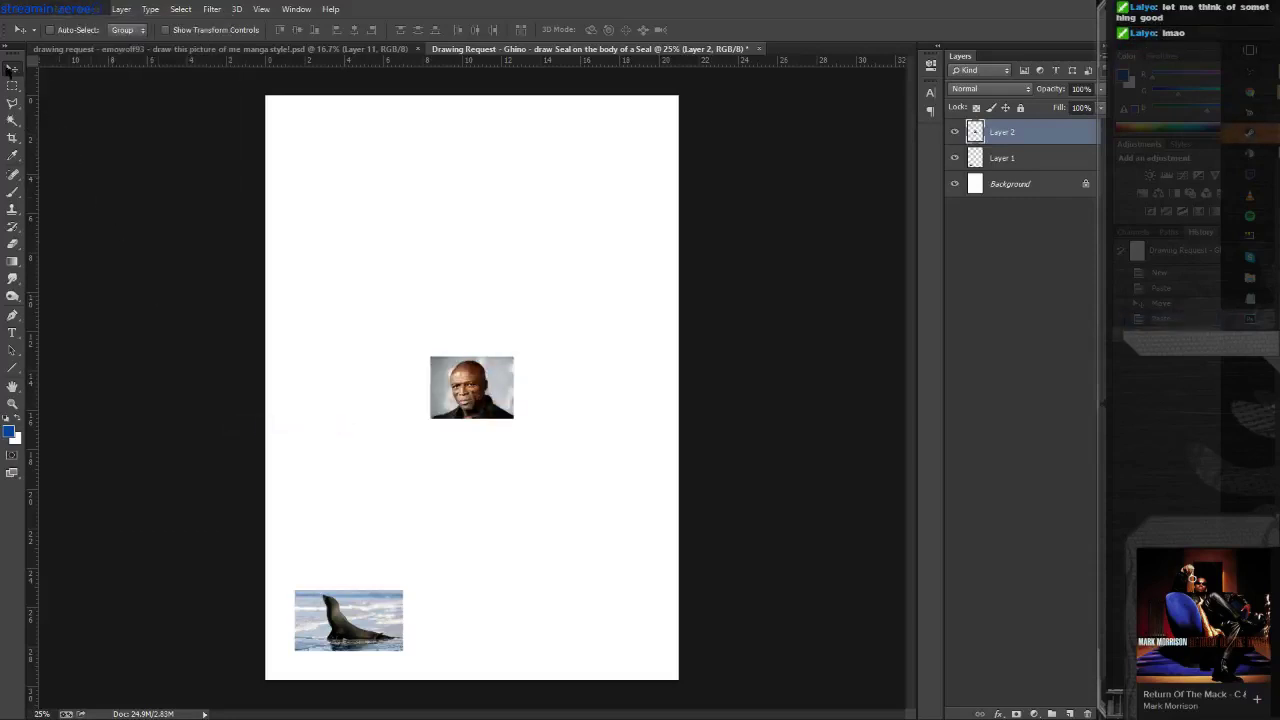
pyautogui.moveTo(456, 422)
pyautogui.mouseDown()
pyautogui.moveTo(491, 651)
pyautogui.moveTo(470, 656)
pyautogui.mouseUp()
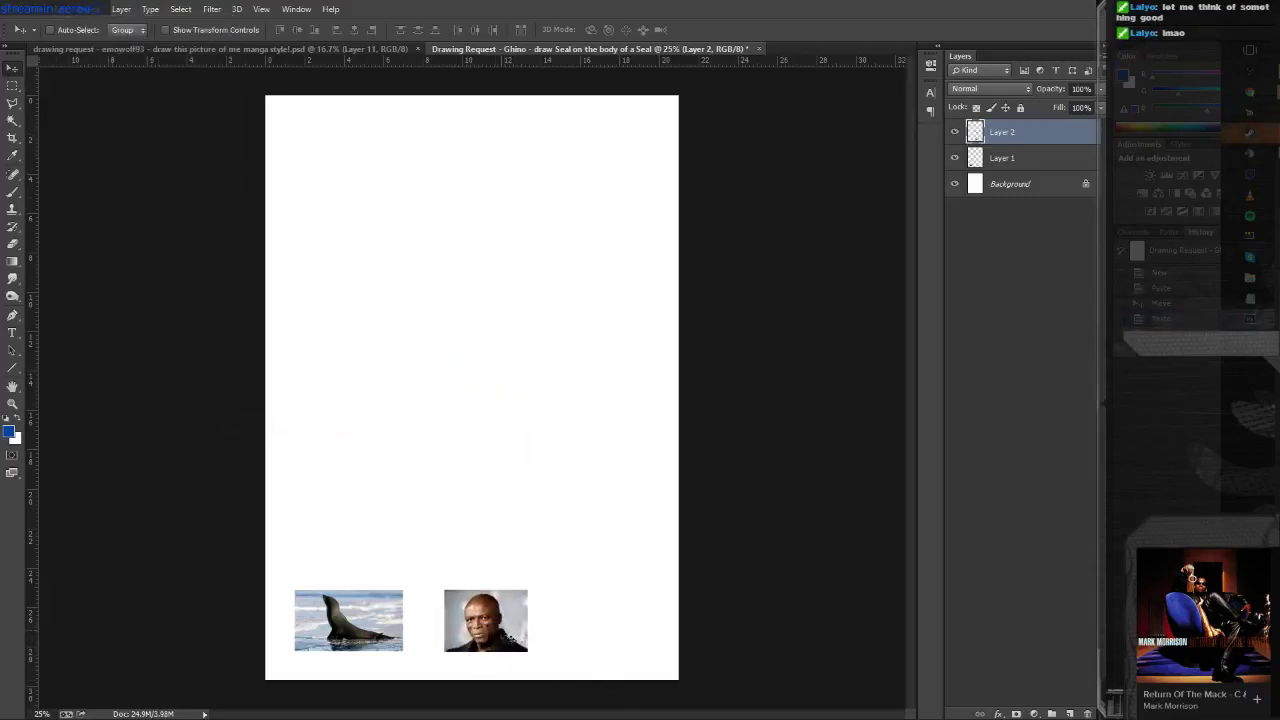
# Enlarge the seal photo near the page centre and move the face photo above it.
pyautogui.moveTo(352, 622); pyautogui.dragTo(495, 477)
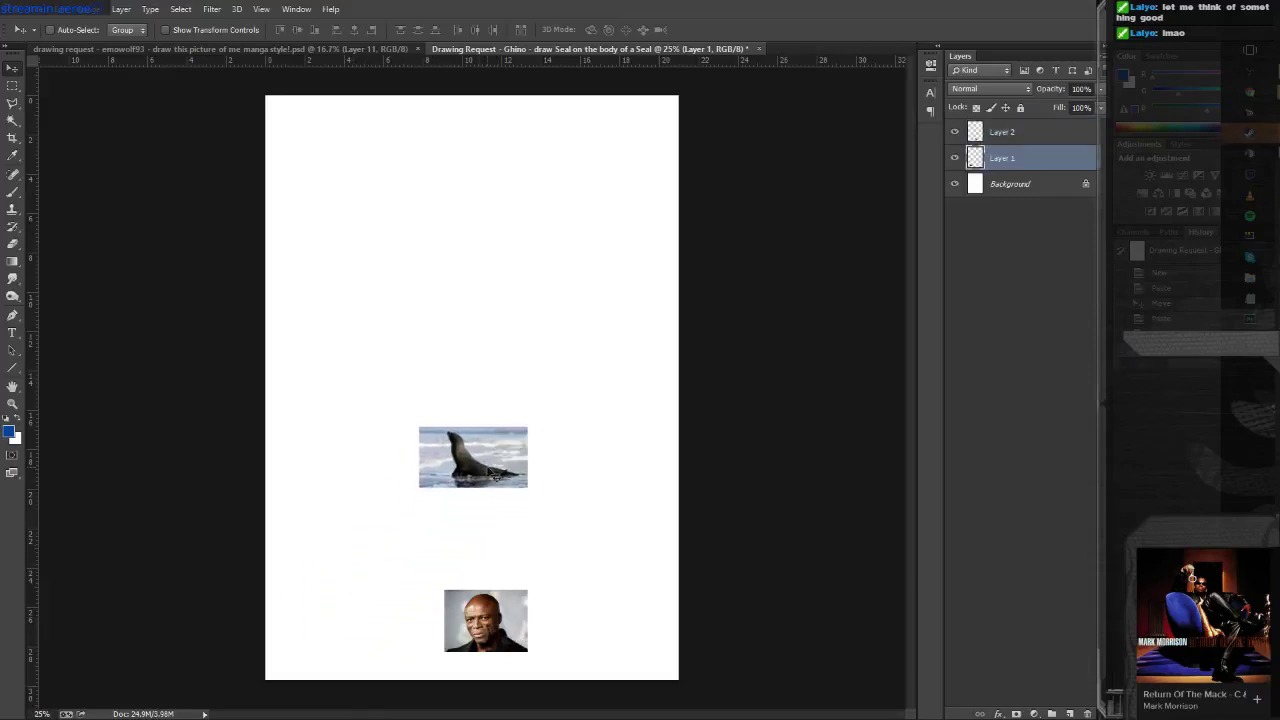
pyautogui.hotkey('ctrl', 't')
pyautogui.moveTo(414, 424); pyautogui.dragTo(215, 314)
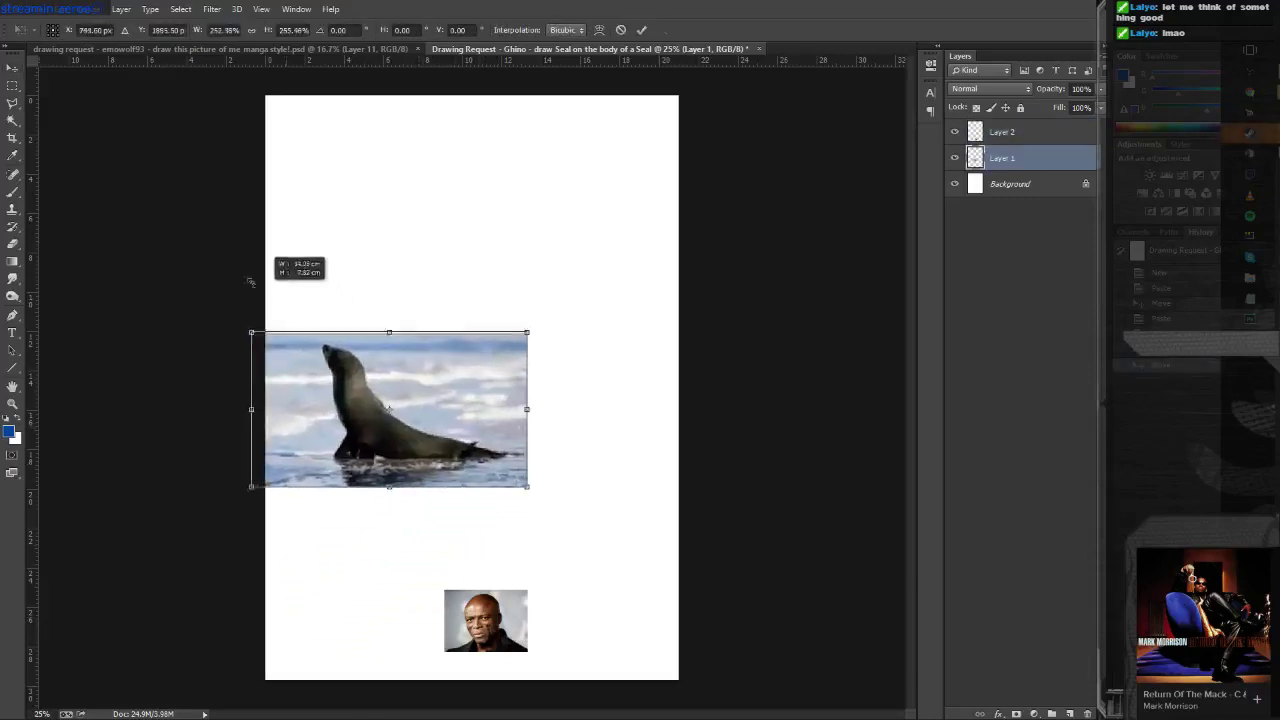
pyautogui.moveTo(420, 404); pyautogui.dragTo(534, 421)
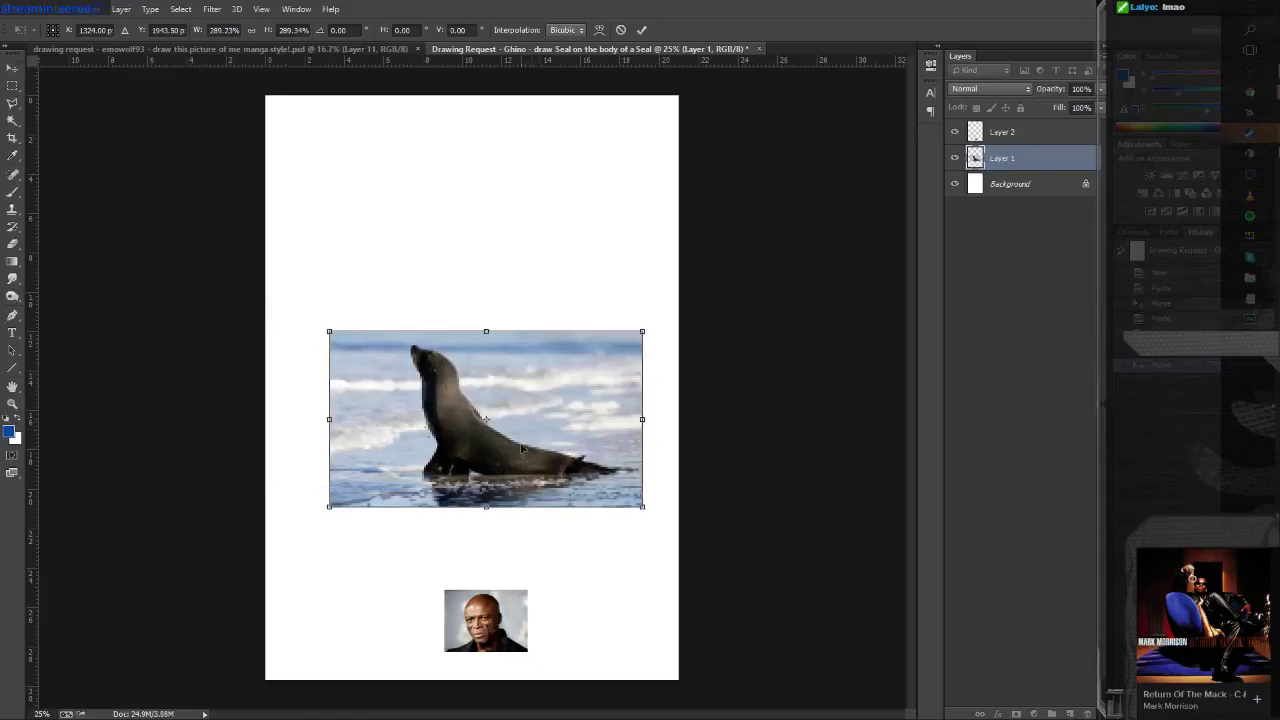
pyautogui.press('Return')
pyautogui.moveTo(493, 627)
pyautogui.mouseDown()
pyautogui.moveTo(522, 306)
pyautogui.moveTo(483, 241)
pyautogui.mouseUp()
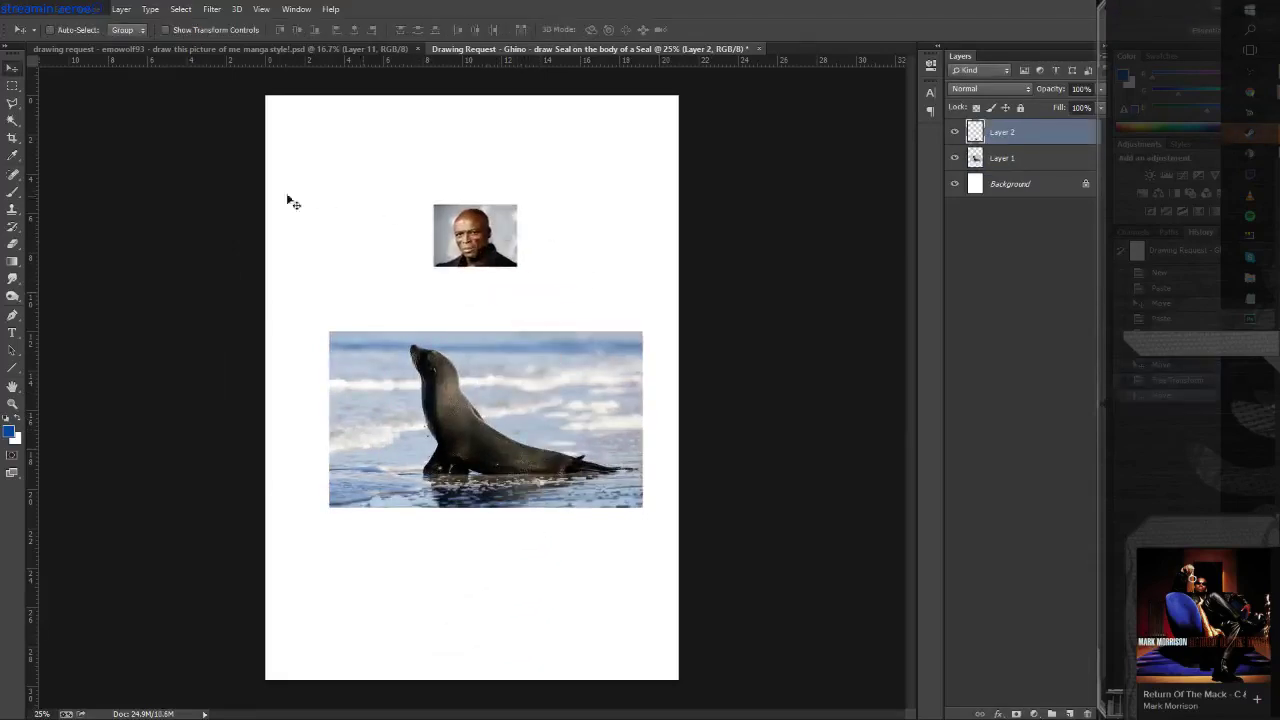
# Delete the background below the face with a Polygonal Lasso outline.
pyautogui.click(13, 104)
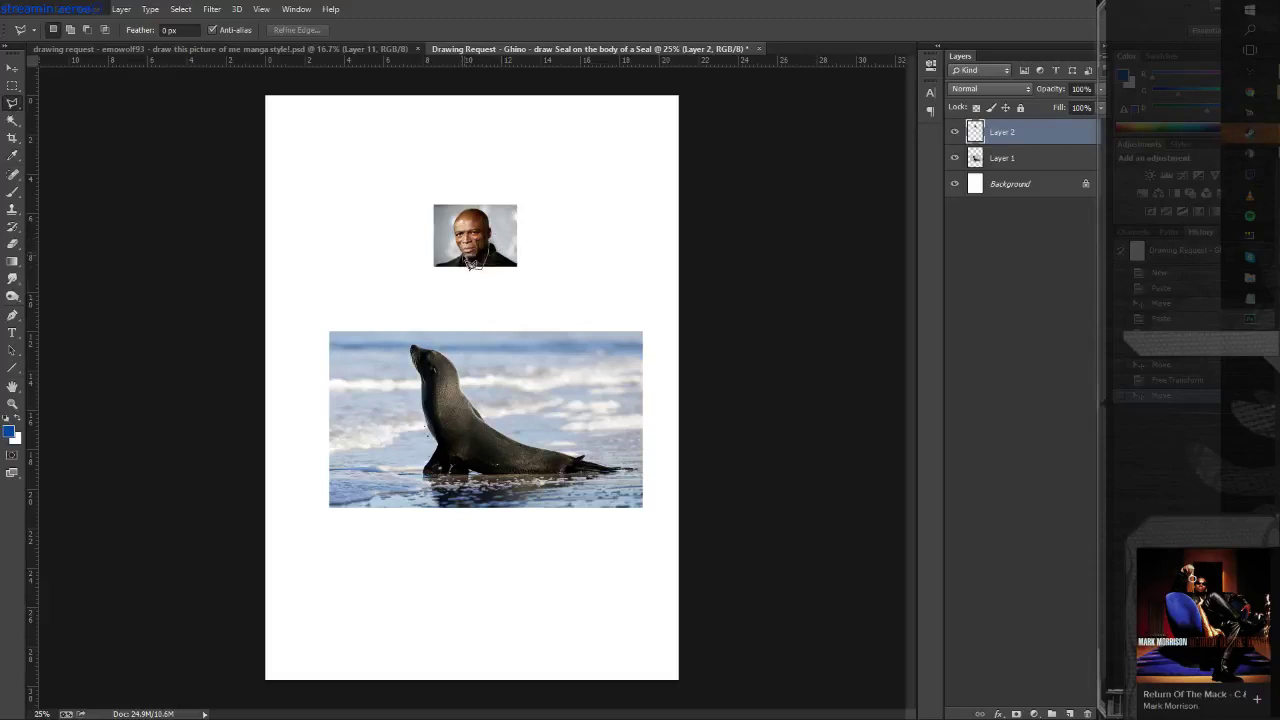
pyautogui.click(470, 262)
pyautogui.click(420, 261)
pyautogui.click(422, 280)
pyautogui.click(522, 289)
pyautogui.doubleClick(533, 224)
pyautogui.press('Delete')
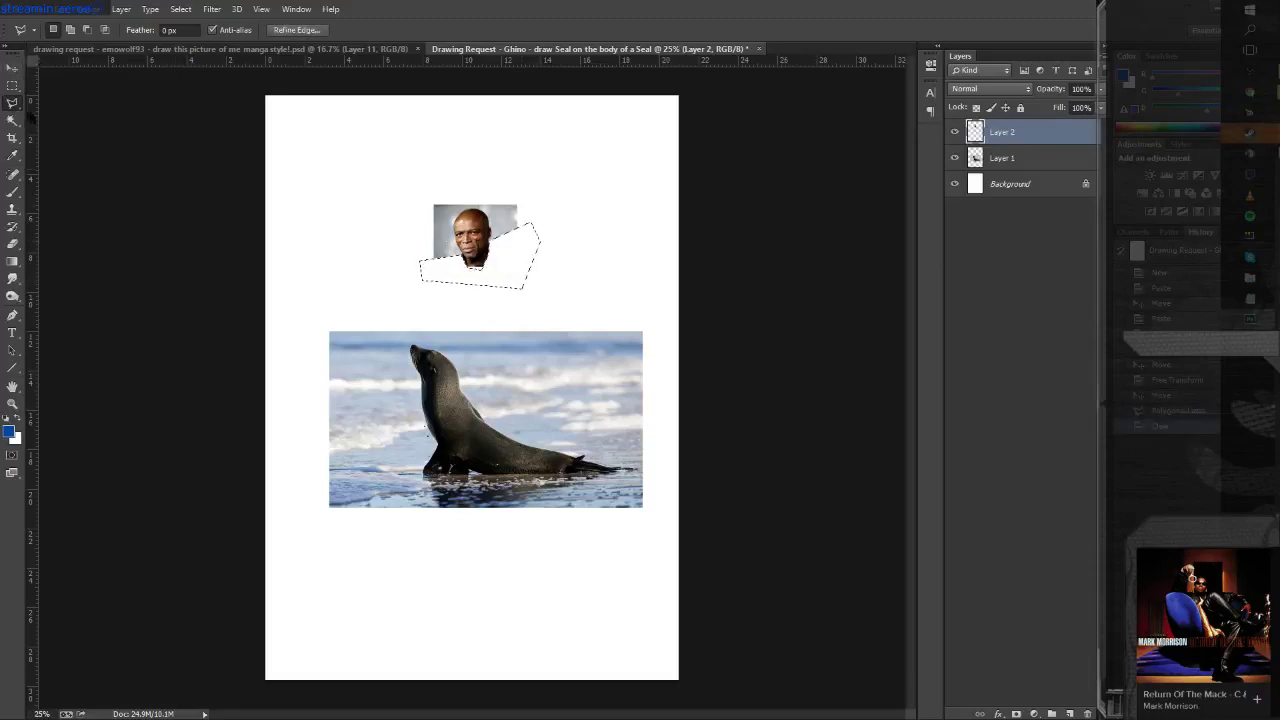
pyautogui.click(13, 85)
# Clear the background patches and grey specks right of the face with the Magic Wand.
pyautogui.click(251, 191)
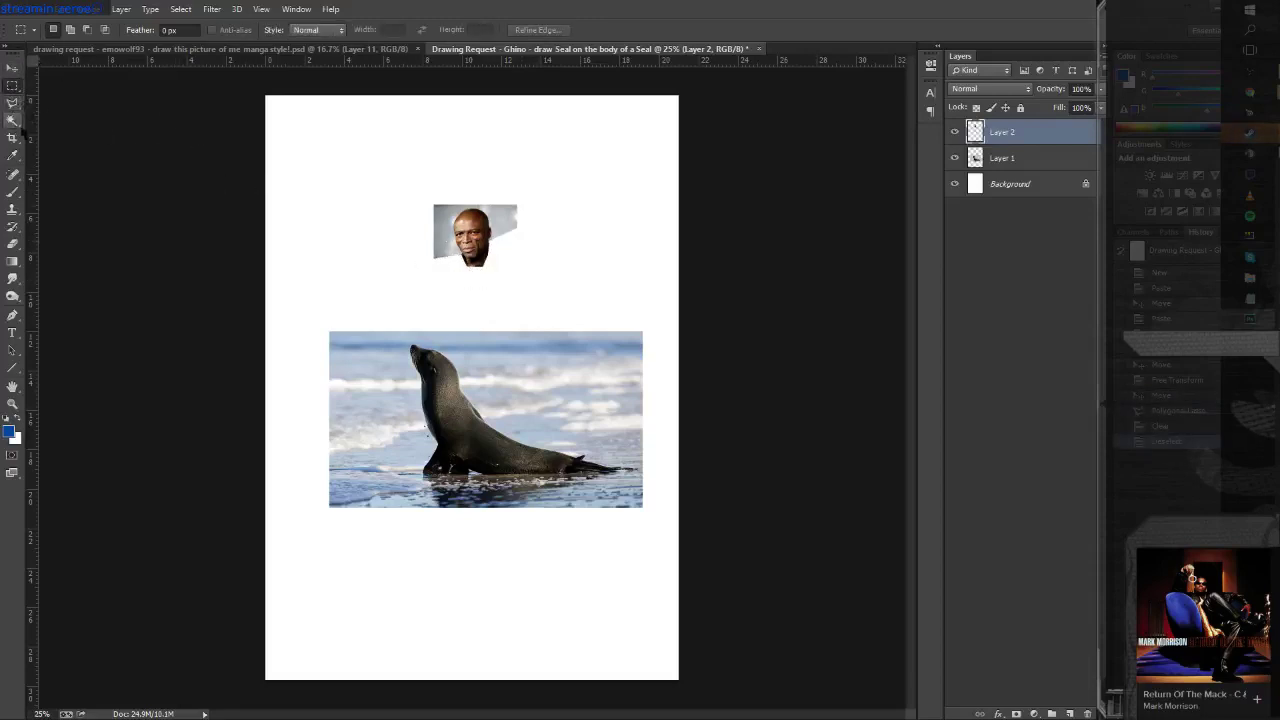
pyautogui.click(13, 119)
pyautogui.click(441, 237)
pyautogui.press('Delete')
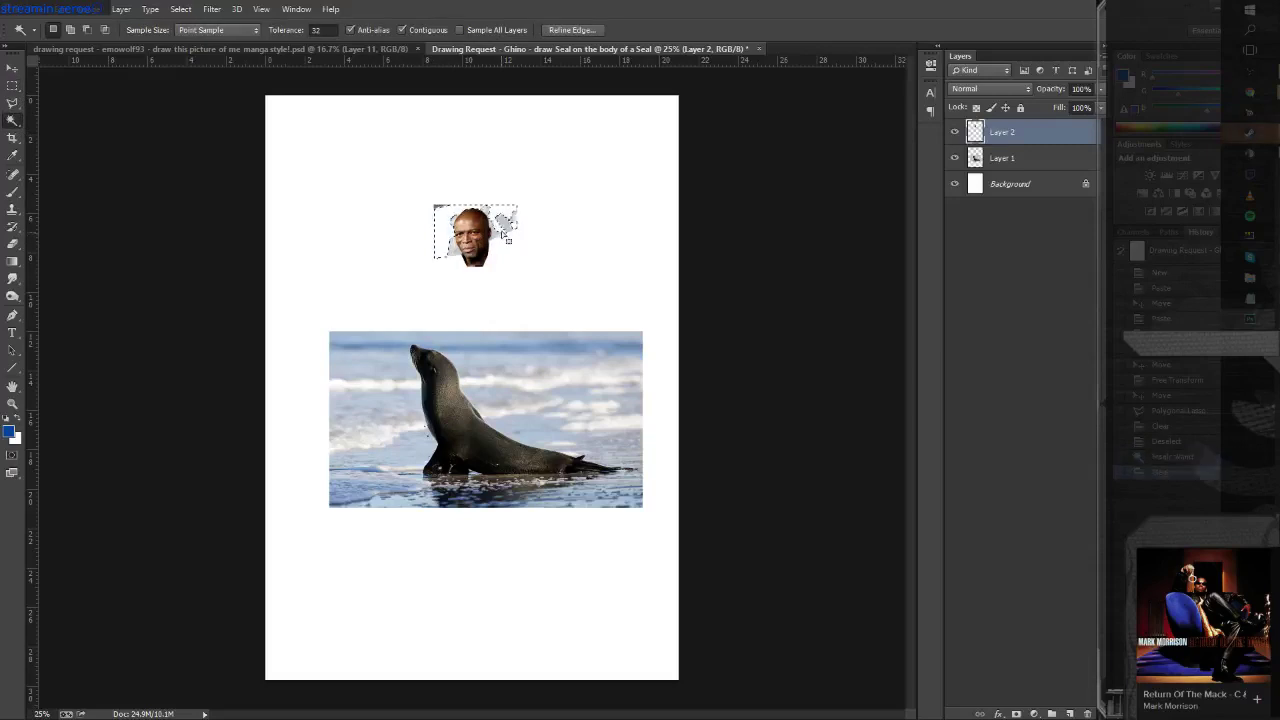
pyautogui.click(503, 228)
pyautogui.press('Delete')
pyautogui.click(506, 226)
pyautogui.press('Delete')
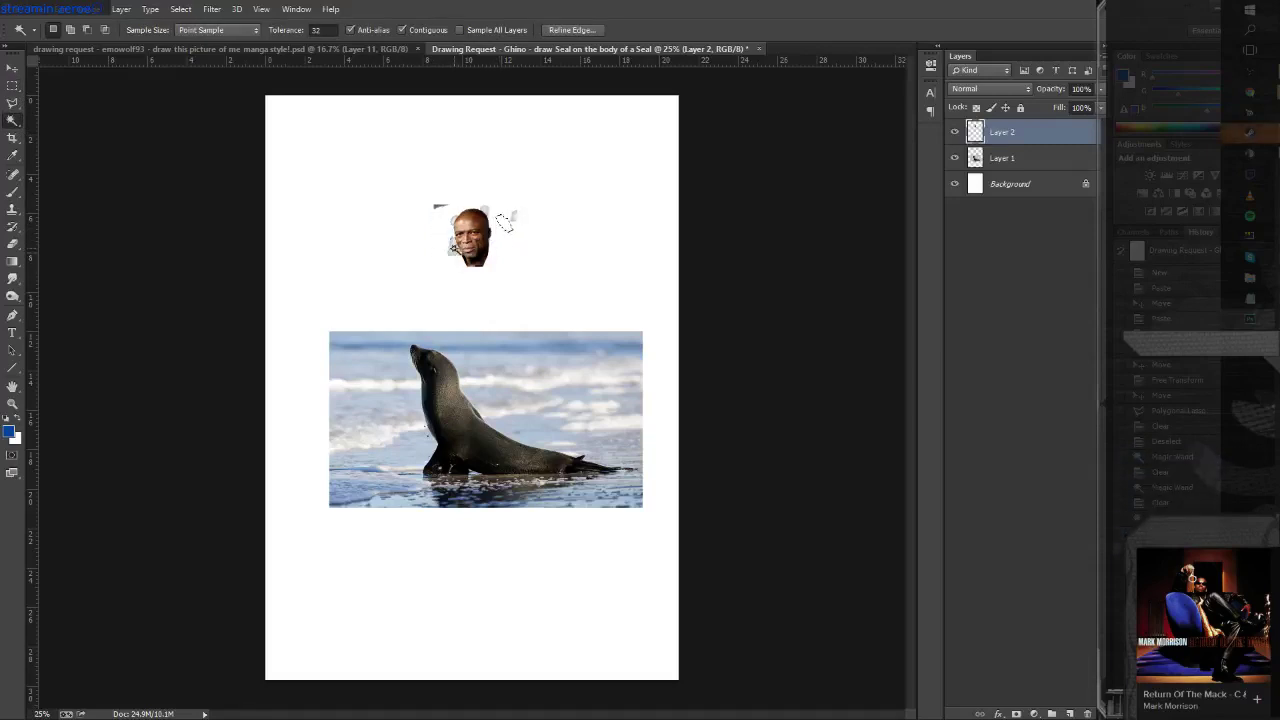
# Clear the remaining grey fringe left of the face and at the top of the head.
pyautogui.click(453, 220)
pyautogui.press('Delete')
pyautogui.click(482, 212)
pyautogui.press('Delete')
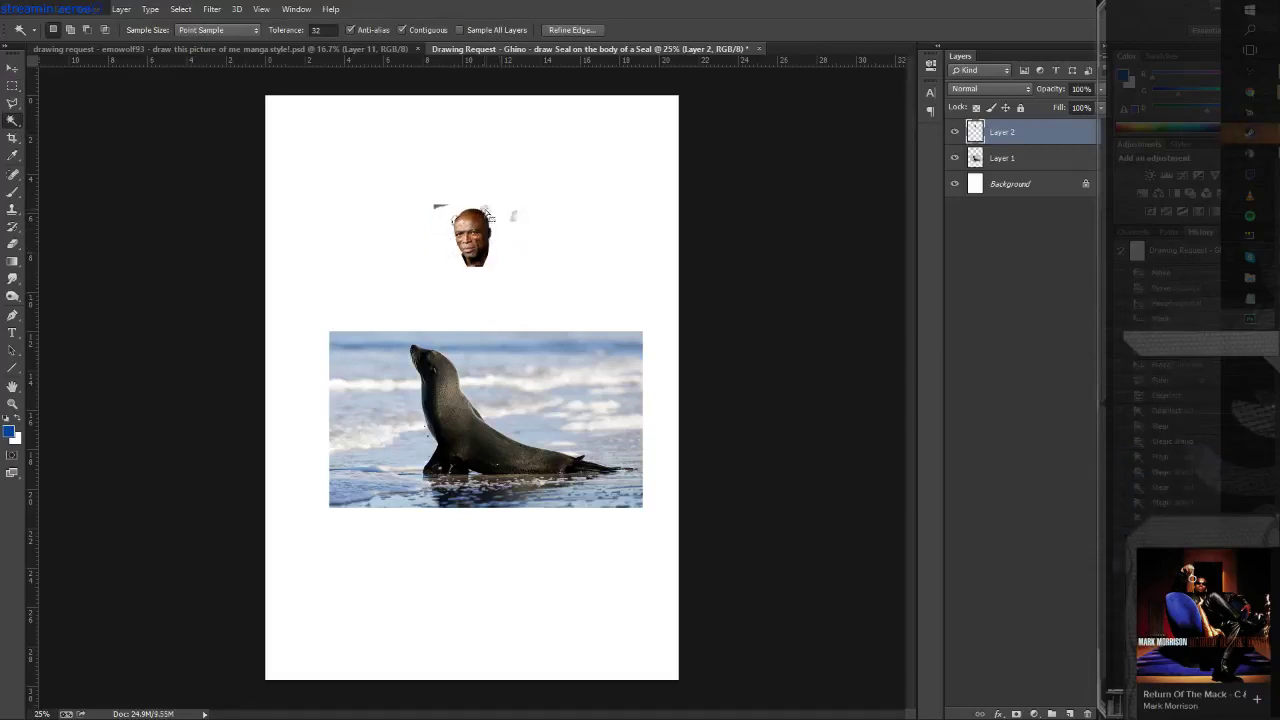
pyautogui.click(485, 210)
pyautogui.press('Delete')
pyautogui.click(438, 206)
pyautogui.press('Delete')
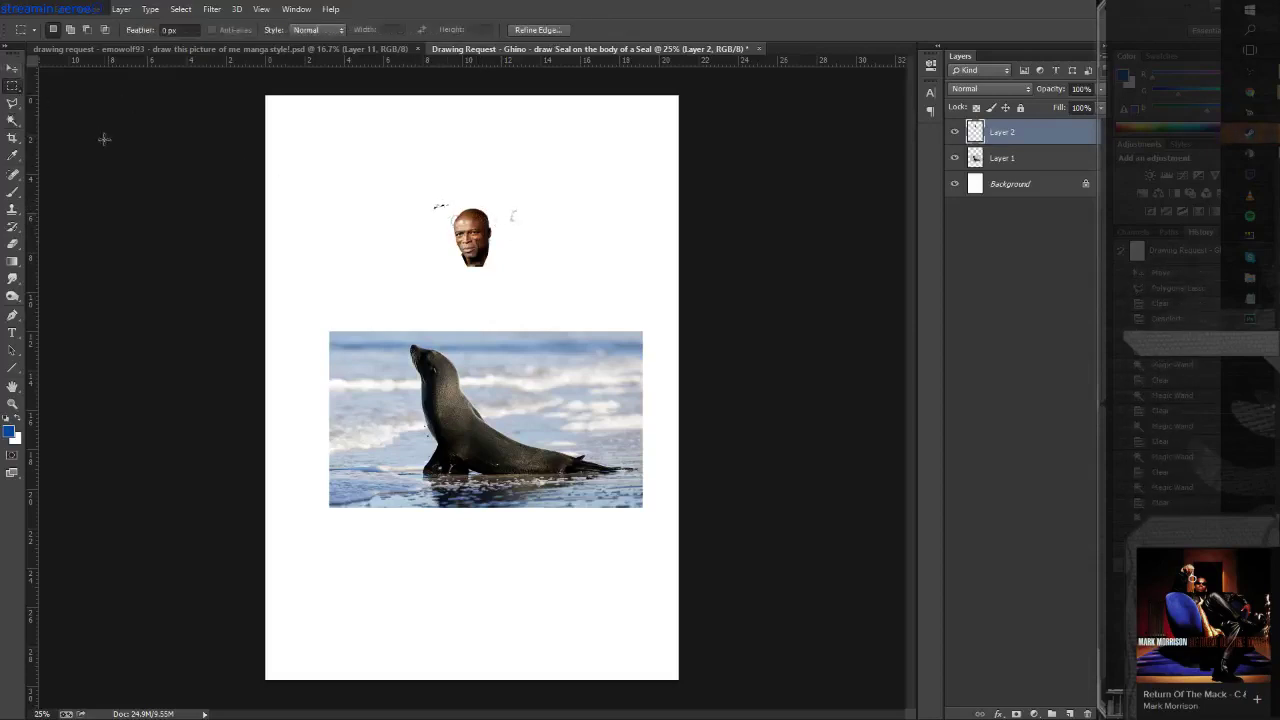
# Move the face onto the seal's head and enlarge it to about 129%.
pyautogui.click(12, 67)
pyautogui.moveTo(493, 287)
pyautogui.mouseDown()
pyautogui.moveTo(449, 372)
pyautogui.moveTo(451, 419)
pyautogui.mouseUp()
pyautogui.hotkey('ctrl', 't')
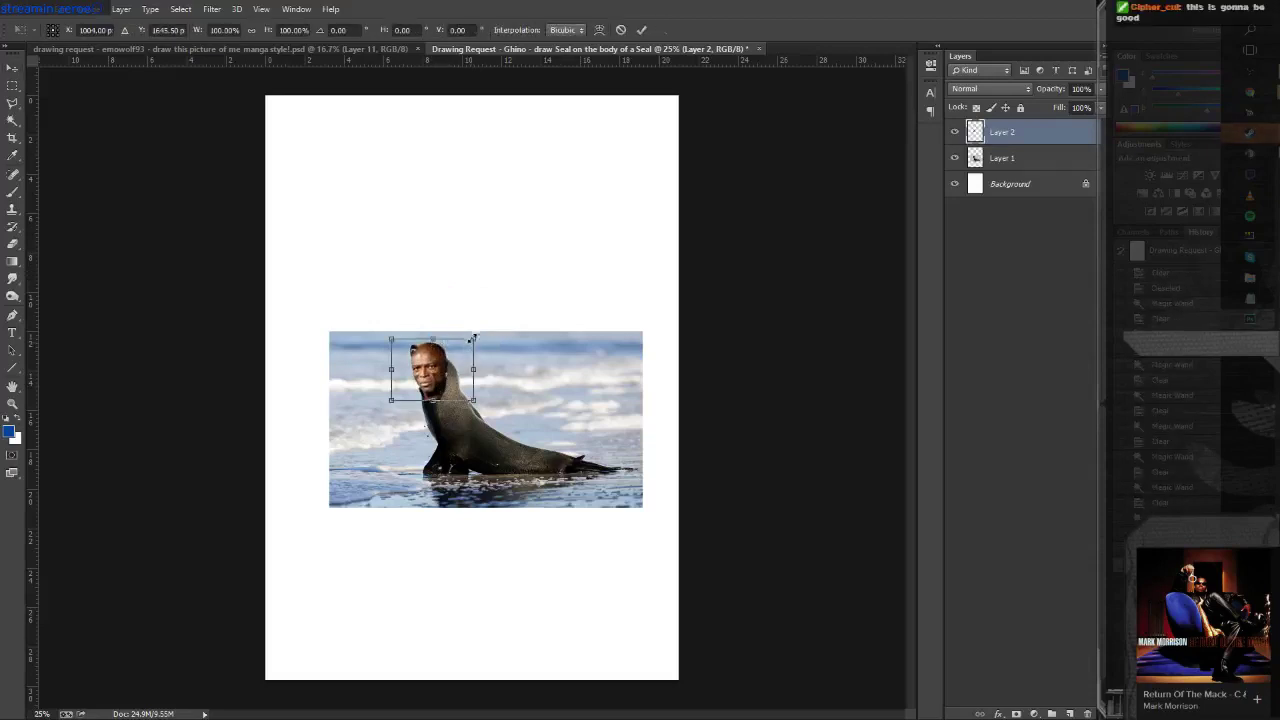
pyautogui.moveTo(479, 327); pyautogui.dragTo(487, 330)
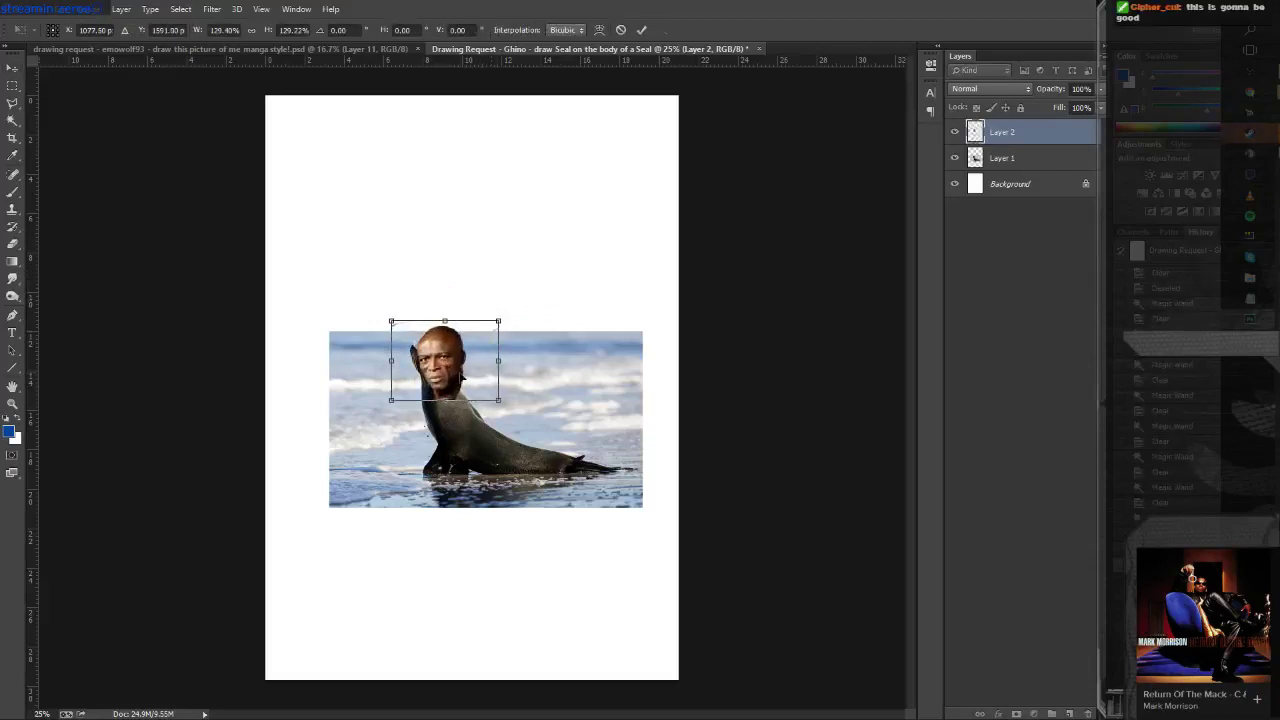
pyautogui.moveTo(449, 386); pyautogui.dragTo(440, 377)
pyautogui.press('Return')
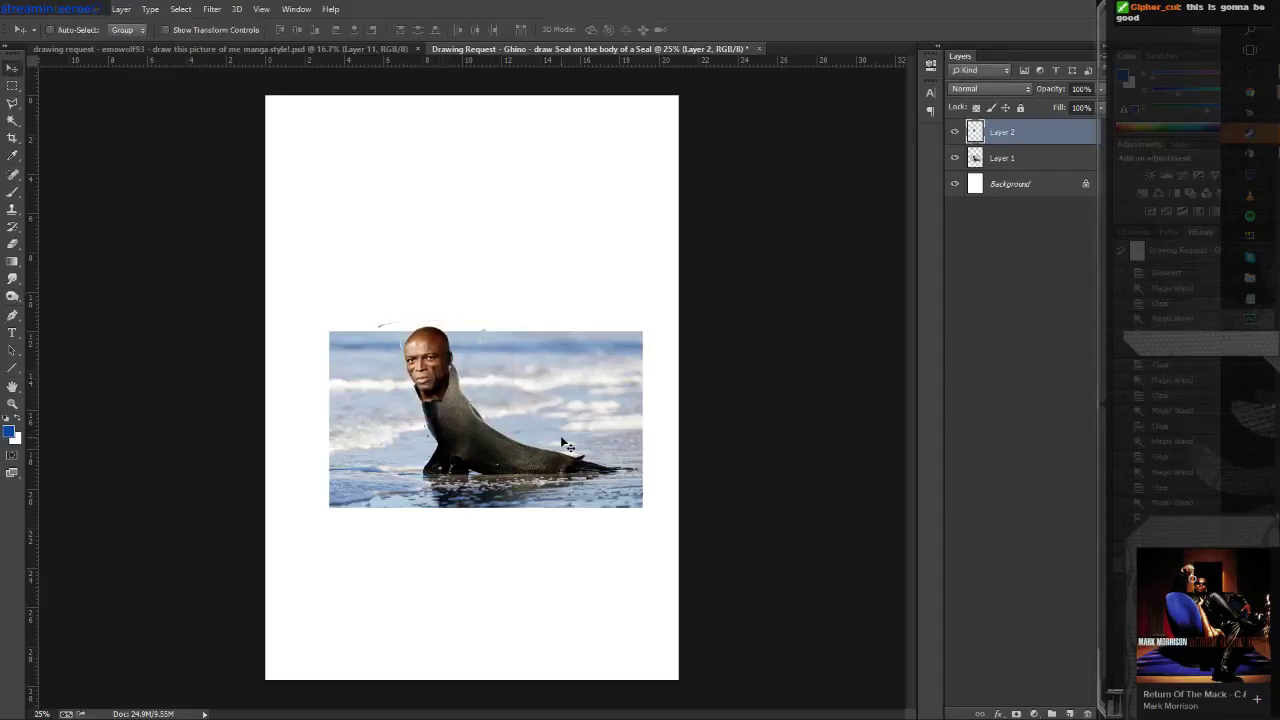
# Zoom in and refit the face on the seal's neck, shrinking it to about 92%.
pyautogui.hotkey('ctrl', '+')
pyautogui.hotkey('ctrl', '+')
pyautogui.hotkey('ctrl', '+')
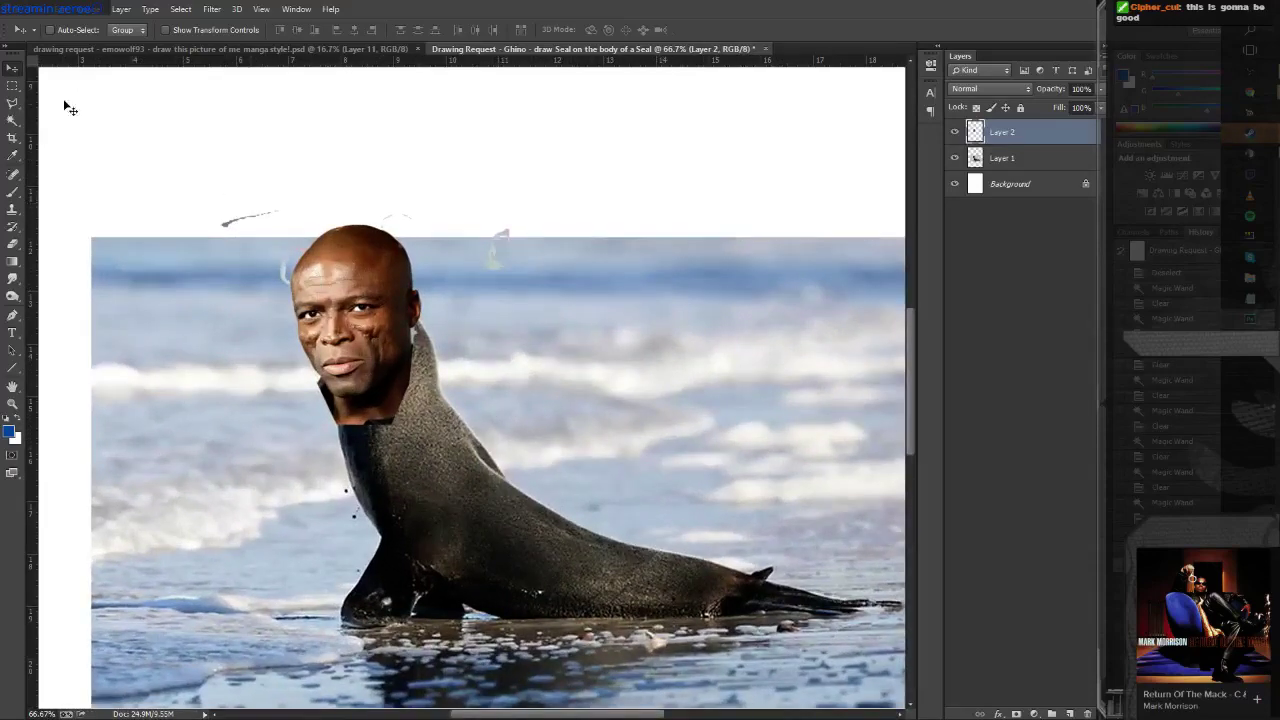
pyautogui.moveTo(352, 323); pyautogui.dragTo(386, 385)
pyautogui.hotkey('ctrl', 't')
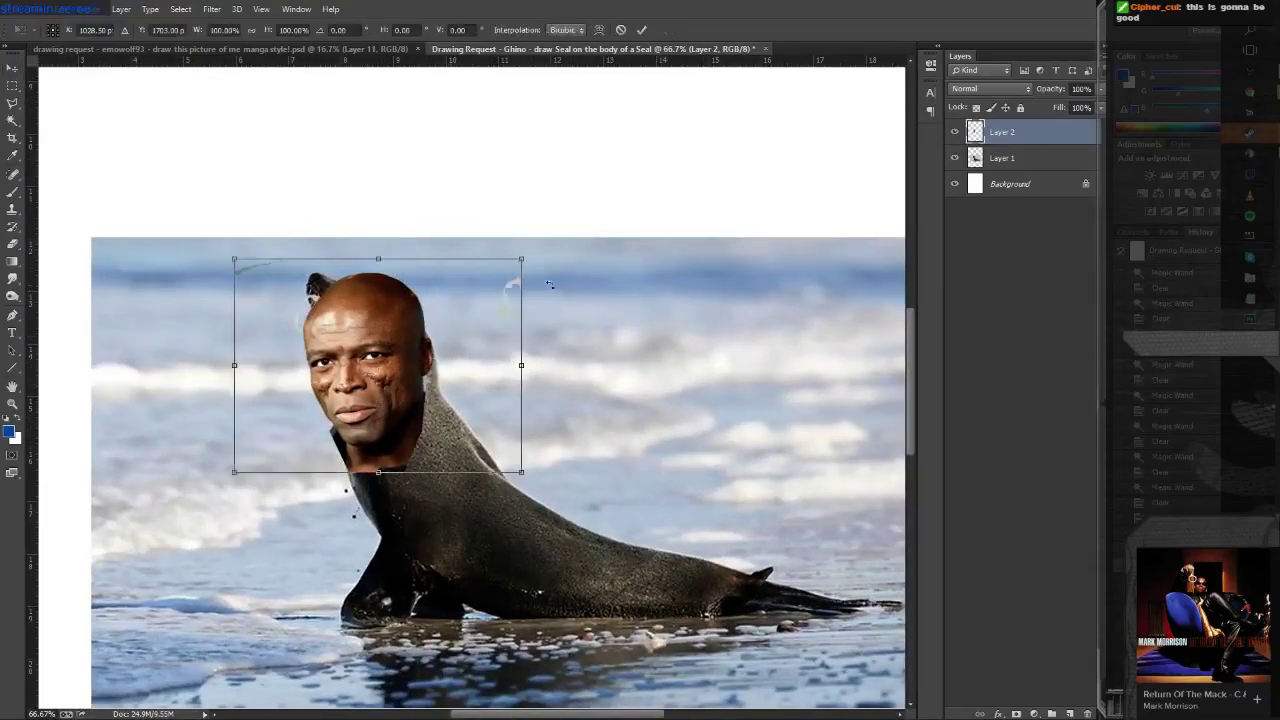
pyautogui.moveTo(521, 259); pyautogui.dragTo(499, 275)
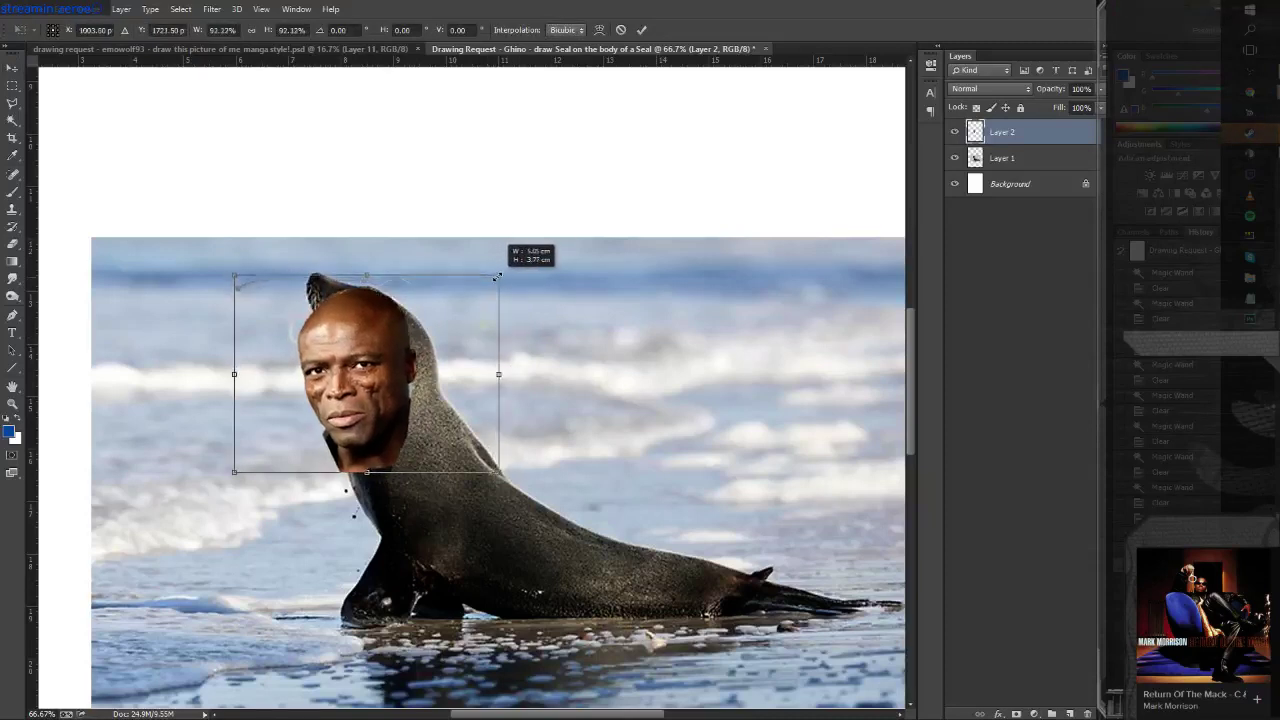
pyautogui.moveTo(432, 339); pyautogui.dragTo(442, 341)
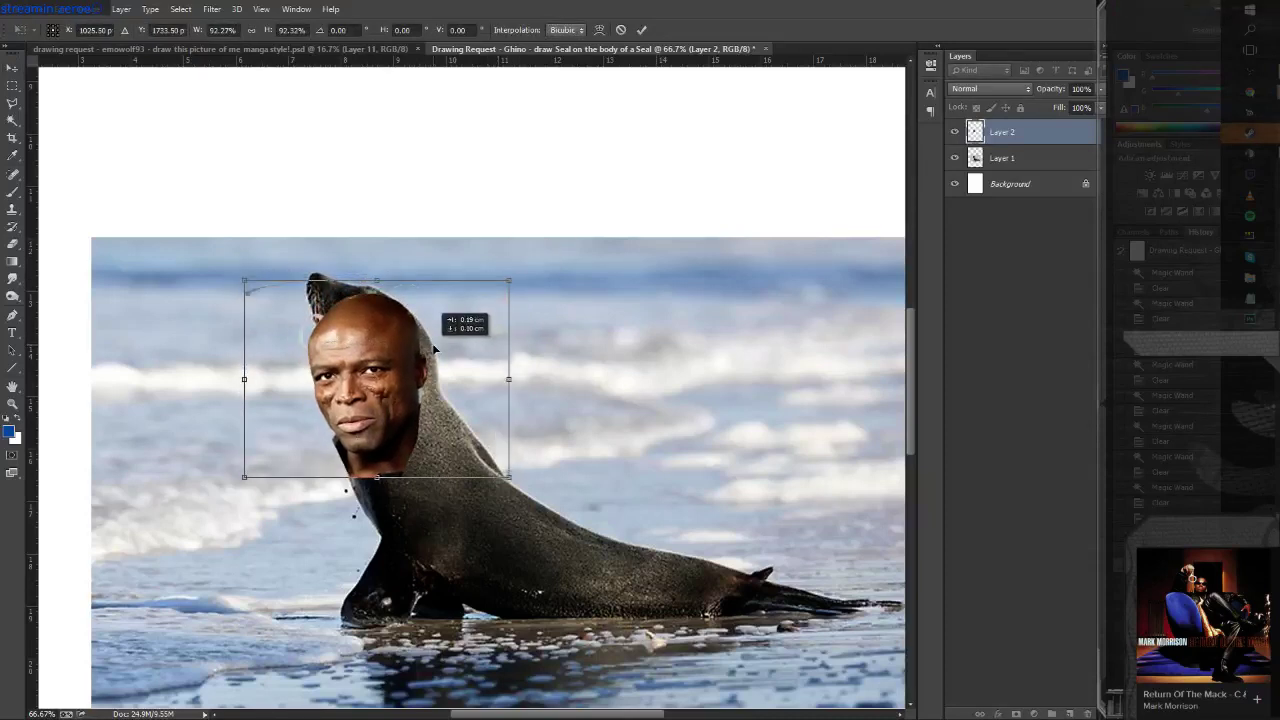
pyautogui.press('Return')
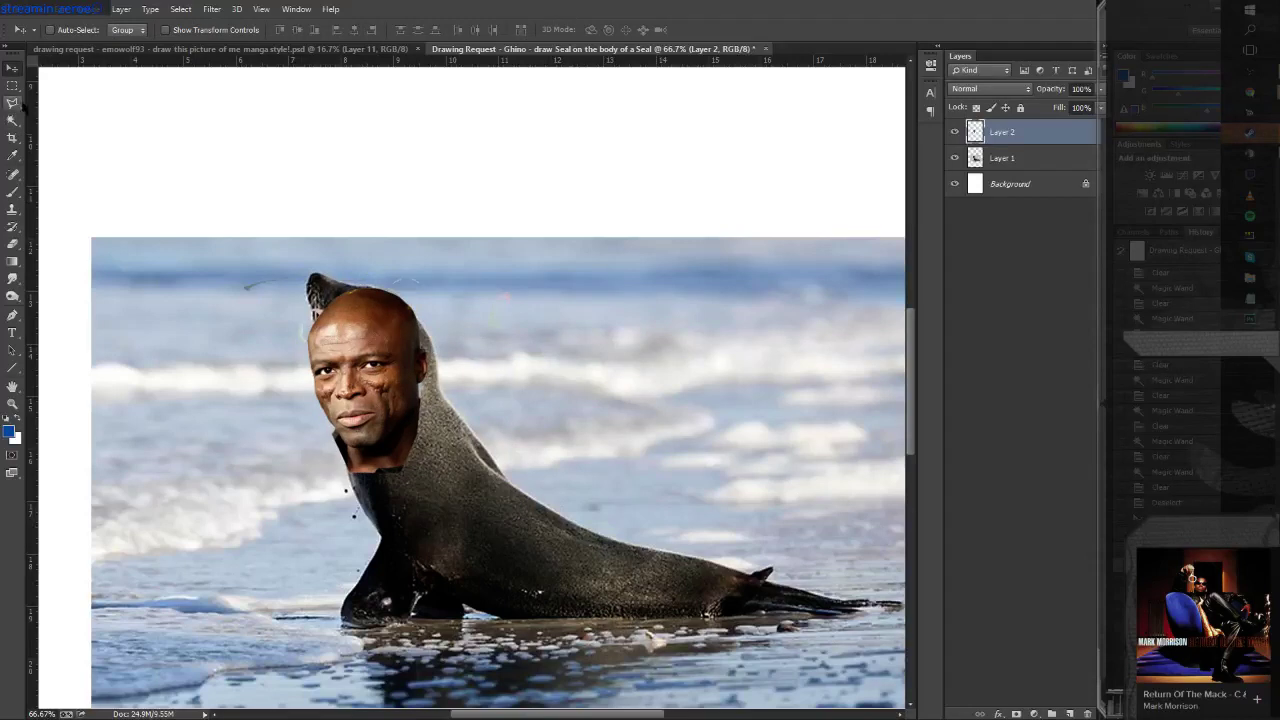
# Lasso and remove the stray bits left of the chin.
pyautogui.click(13, 104)
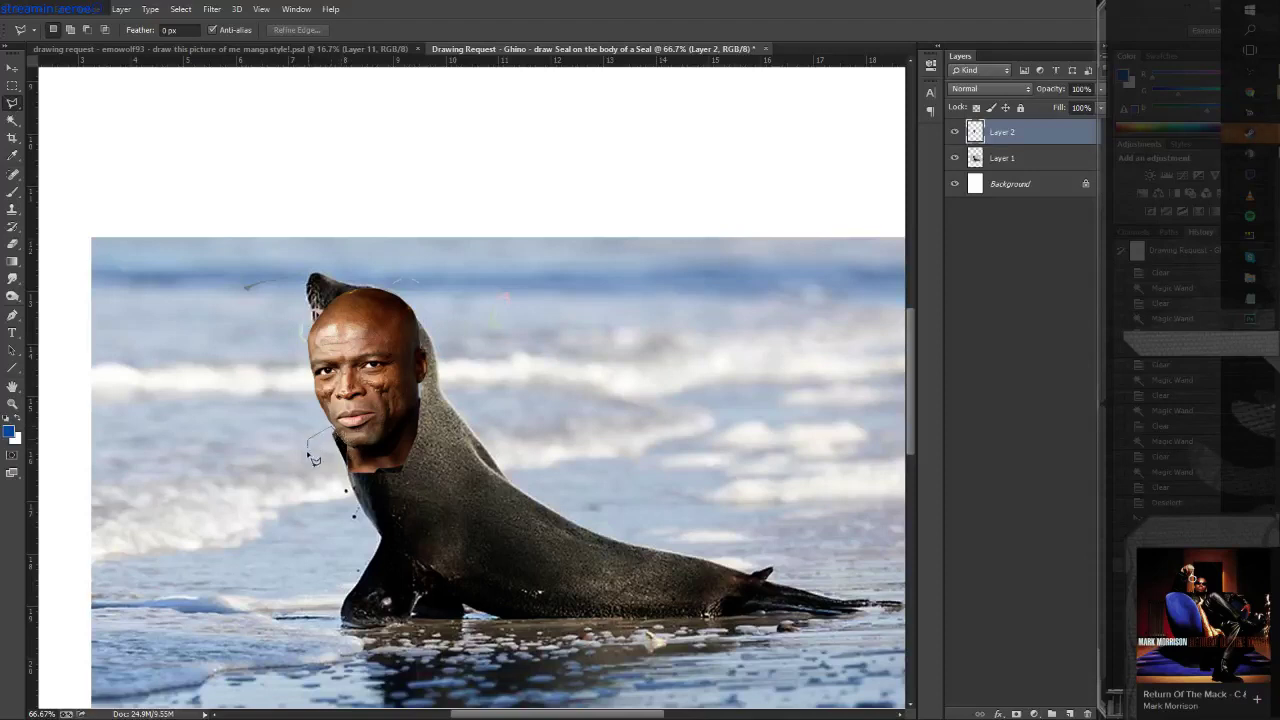
pyautogui.moveTo(335, 432); pyautogui.dragTo(346, 440)
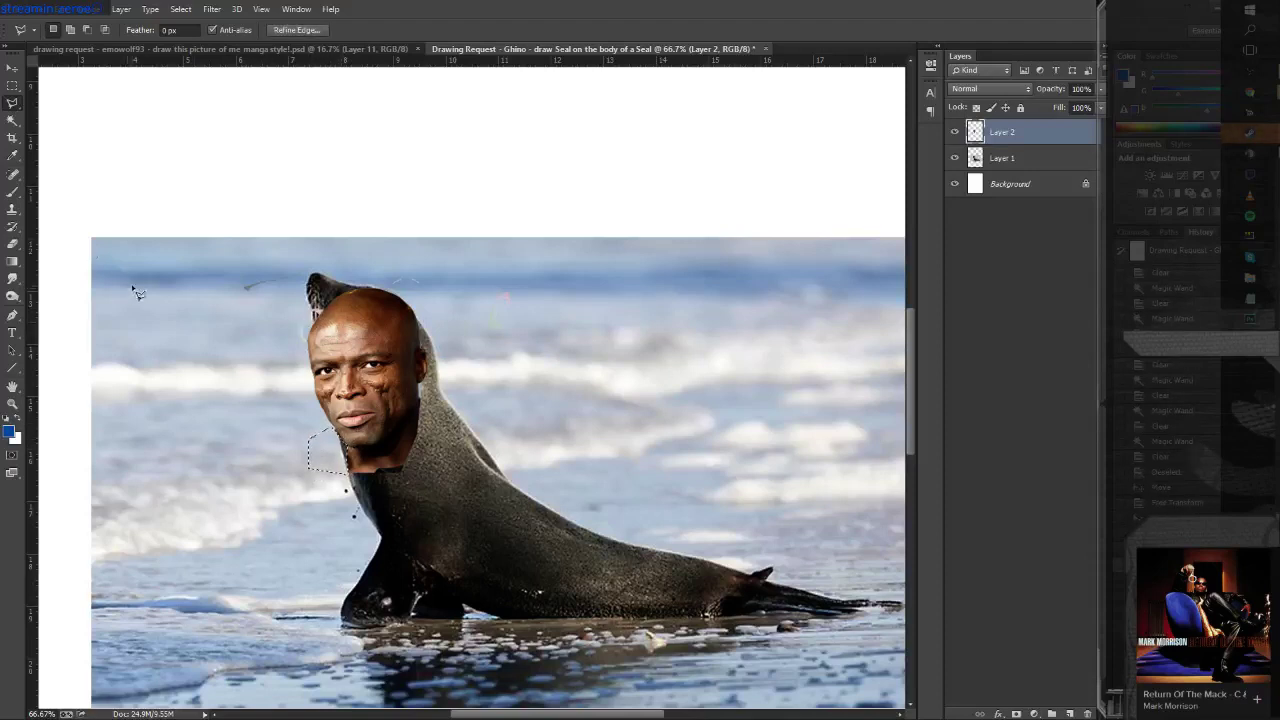
pyautogui.hotkey('ctrl', 'd')
pyautogui.press('m')
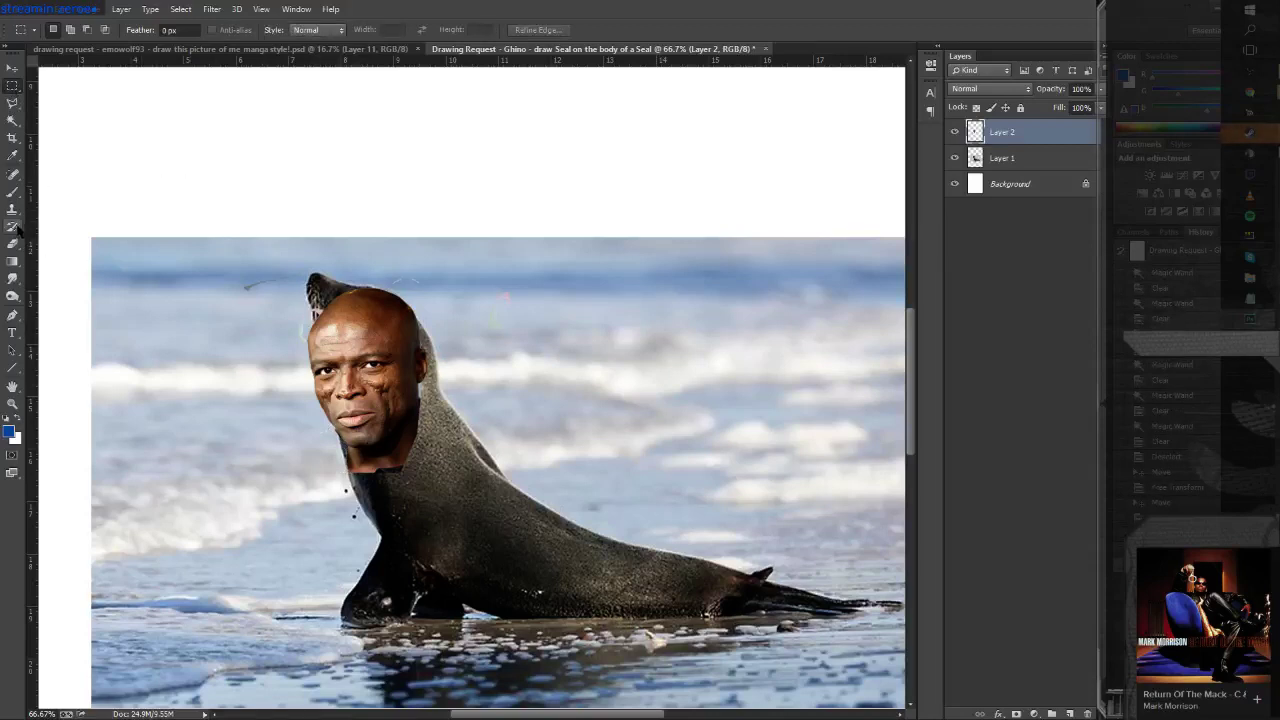
# Smudge the neck edge below the face into the seal's neck using the Smudge tool.
pyautogui.click(12, 279)
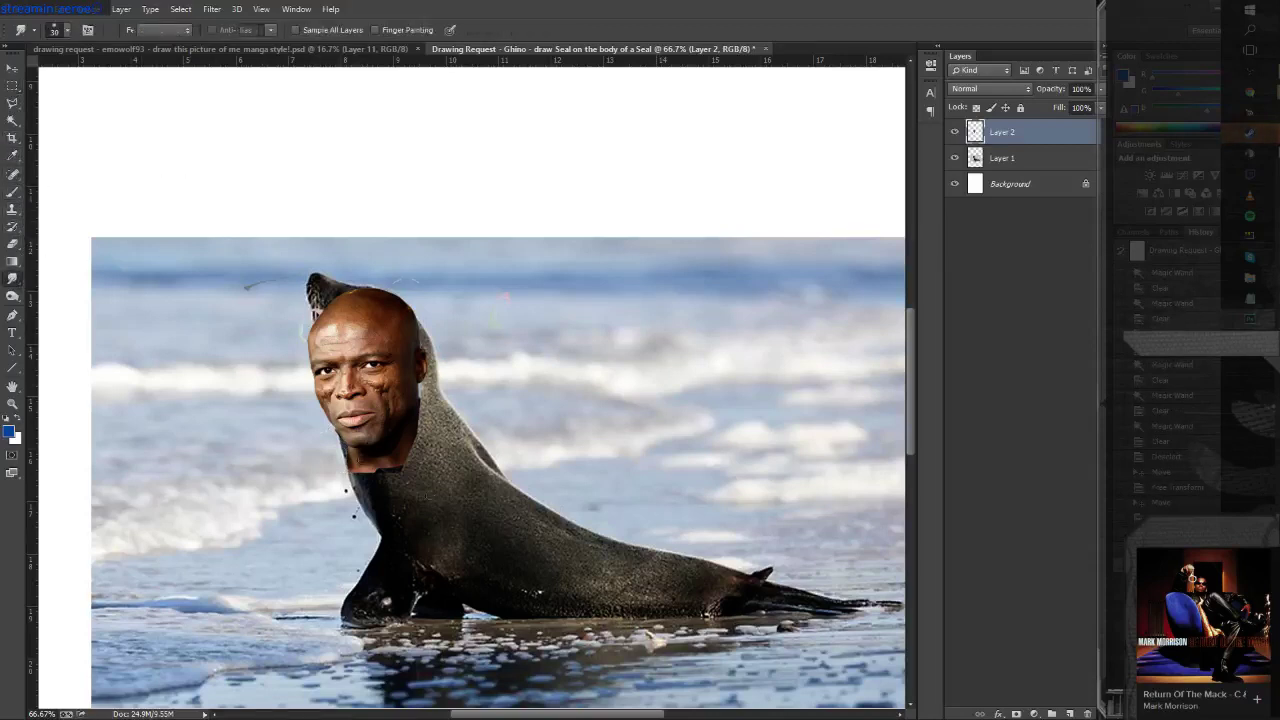
pyautogui.moveTo(422, 483)
pyautogui.mouseDown()
pyautogui.moveTo(400, 445)
pyautogui.moveTo(422, 425)
pyautogui.moveTo(424, 384)
pyautogui.moveTo(424, 424)
pyautogui.mouseUp()
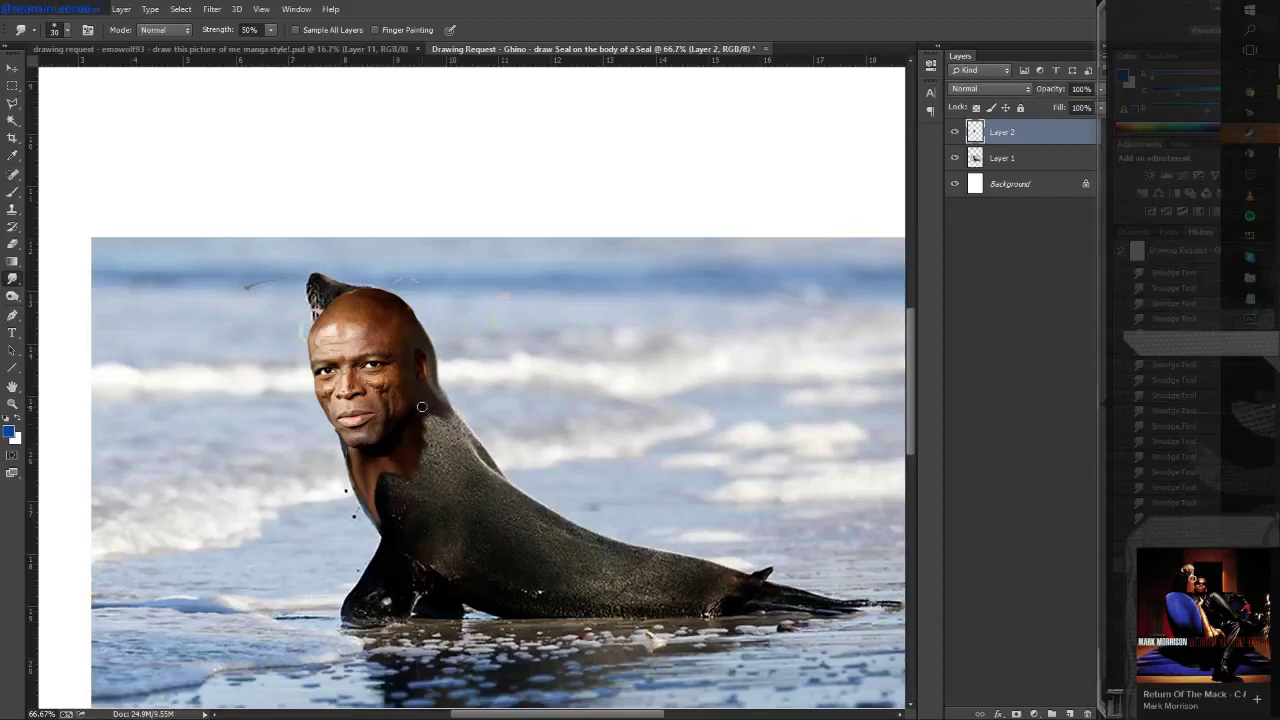
pyautogui.moveTo(420, 417); pyautogui.dragTo(413, 430)
pyautogui.click(1028, 160)
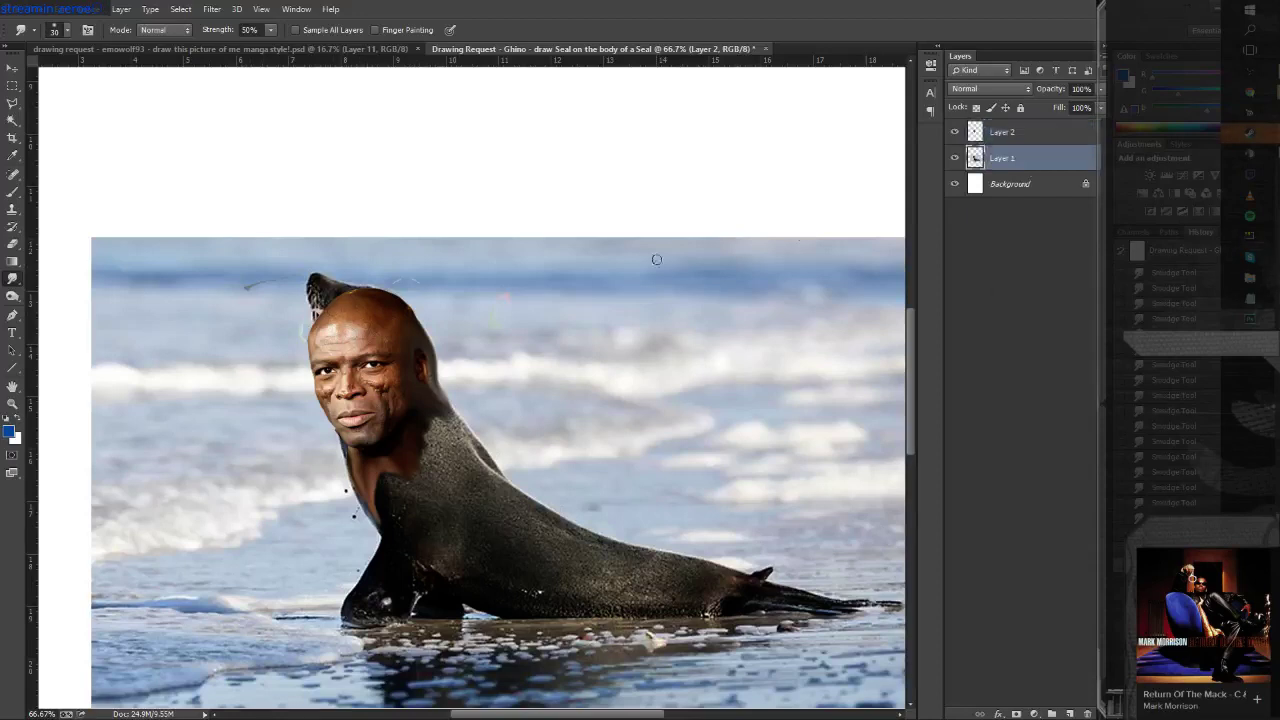
# Duplicate Layer 1 and smudge away the dark stroke on top of the seal's head.
pyautogui.rightClick(1021, 163)
pyautogui.click(1063, 209)
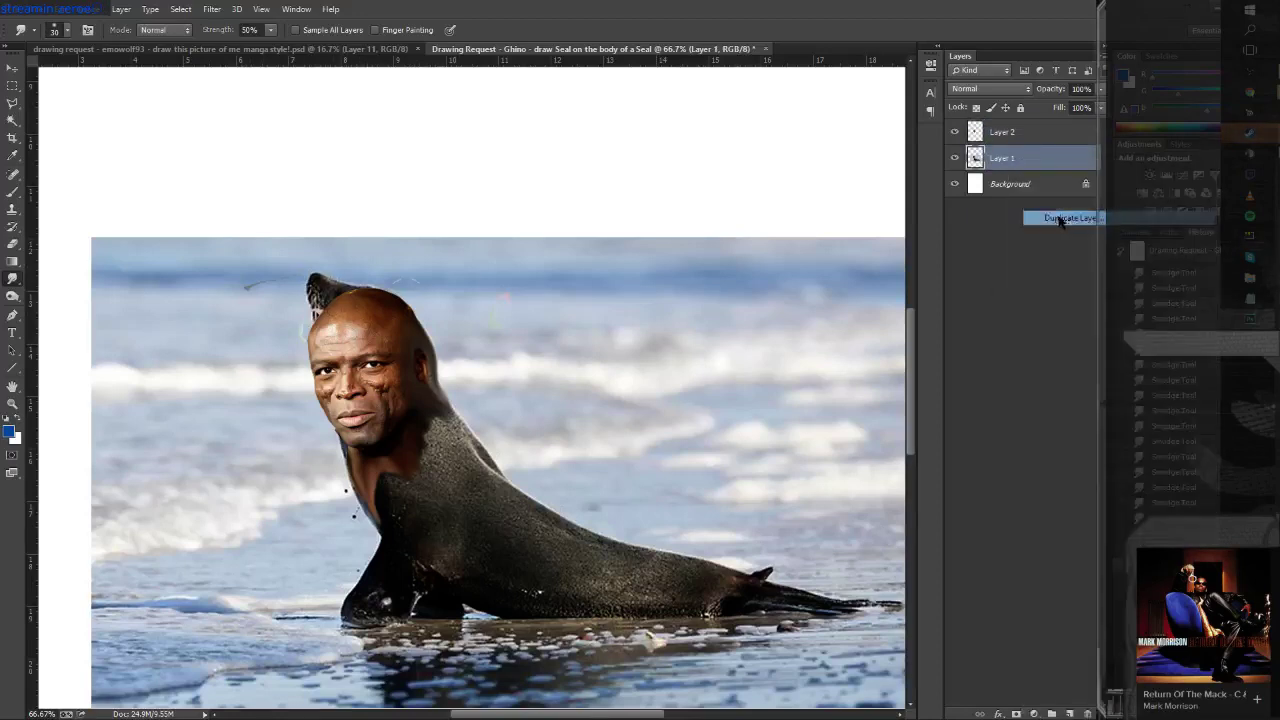
pyautogui.press('Return')
pyautogui.moveTo(316, 296)
pyautogui.mouseDown()
pyautogui.moveTo(336, 282)
pyautogui.moveTo(306, 268)
pyautogui.moveTo(332, 279)
pyautogui.moveTo(303, 277)
pyautogui.moveTo(300, 296)
pyautogui.moveTo(314, 301)
pyautogui.mouseUp()
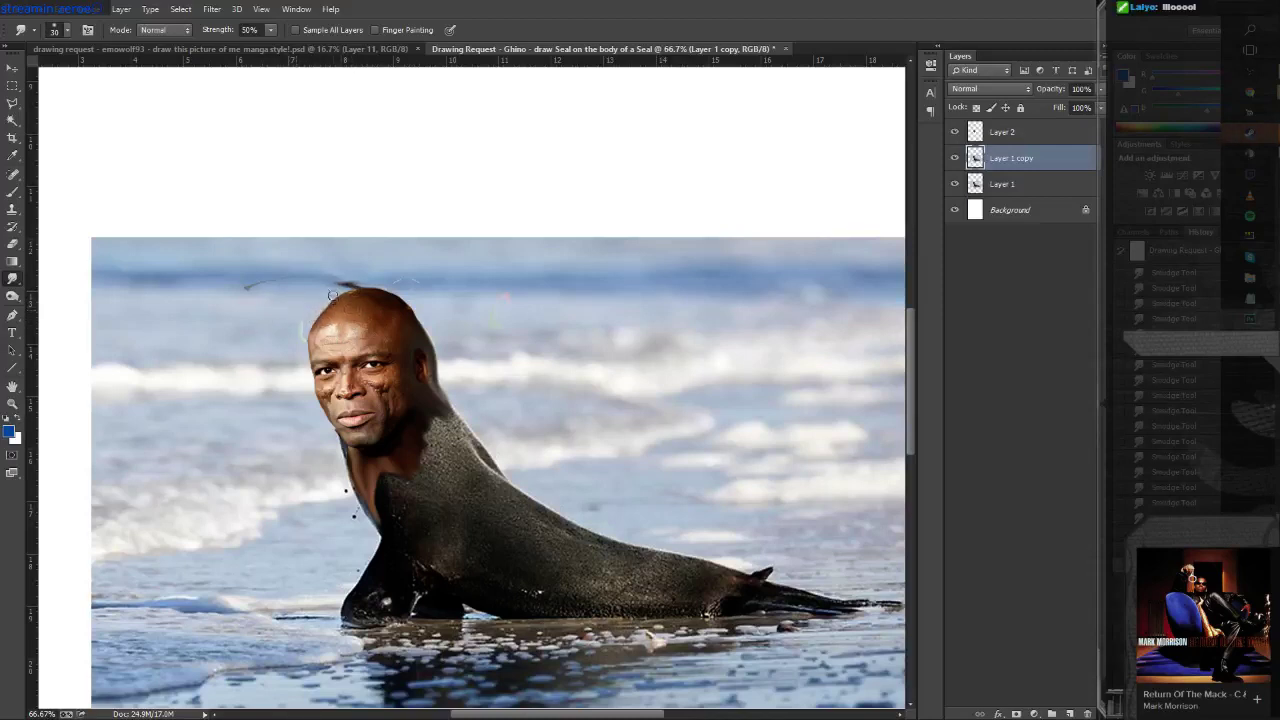
pyautogui.moveTo(332, 296); pyautogui.dragTo(331, 286)
# Marquee-select and clear the stray marks on the face layer, Layer 2.
pyautogui.click(1003, 132)
pyautogui.press('m')
pyautogui.moveTo(228, 252)
pyautogui.mouseDown()
pyautogui.moveTo(286, 293)
pyautogui.moveTo(318, 288)
pyautogui.mouseUp()
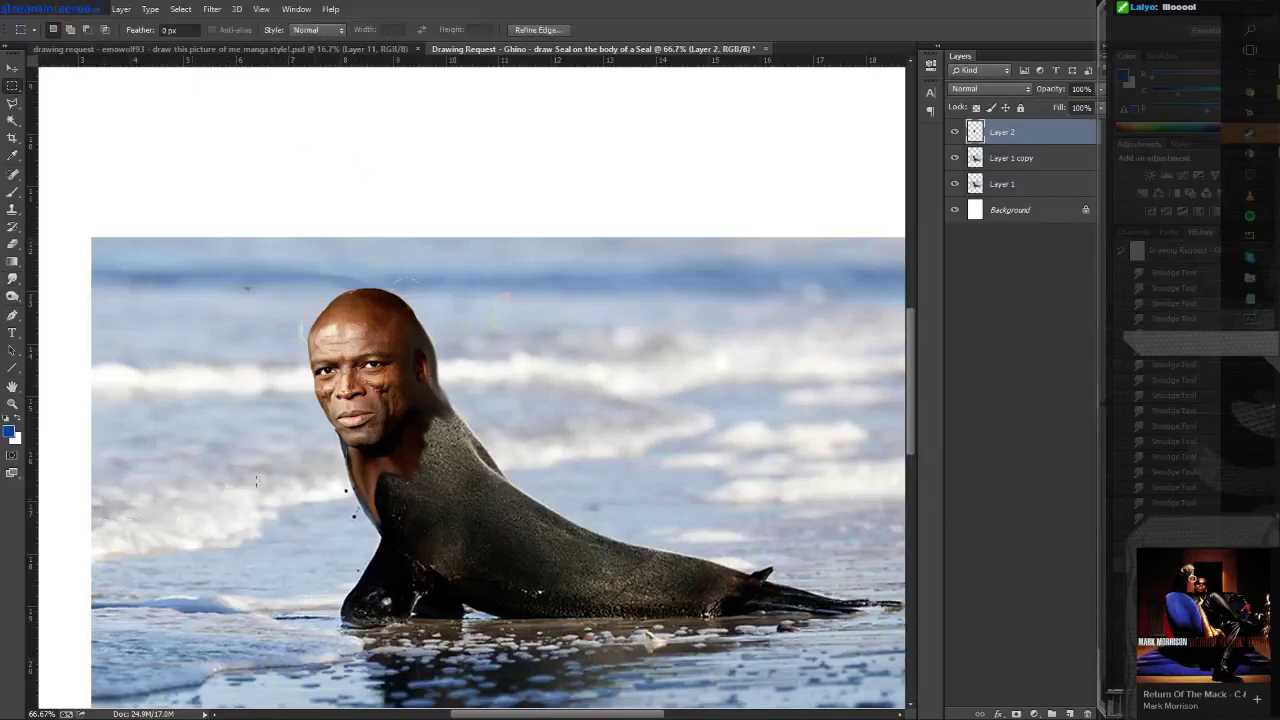
pyautogui.moveTo(382, 254); pyautogui.dragTo(566, 346)
pyautogui.click(566, 346)
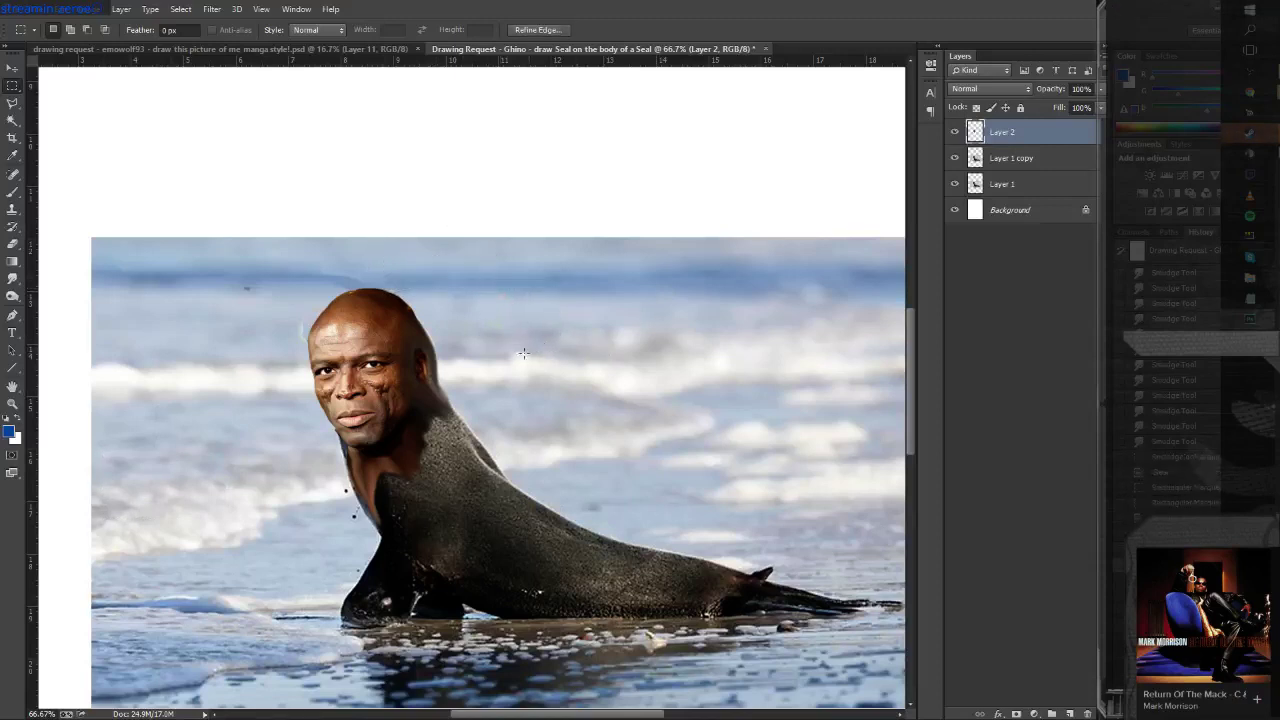
pyautogui.click(1005, 92)
pyautogui.click(999, 111)
# Select the seal's body and head on Layer 1 copy with the Magic Wand.
pyautogui.click(1000, 158)
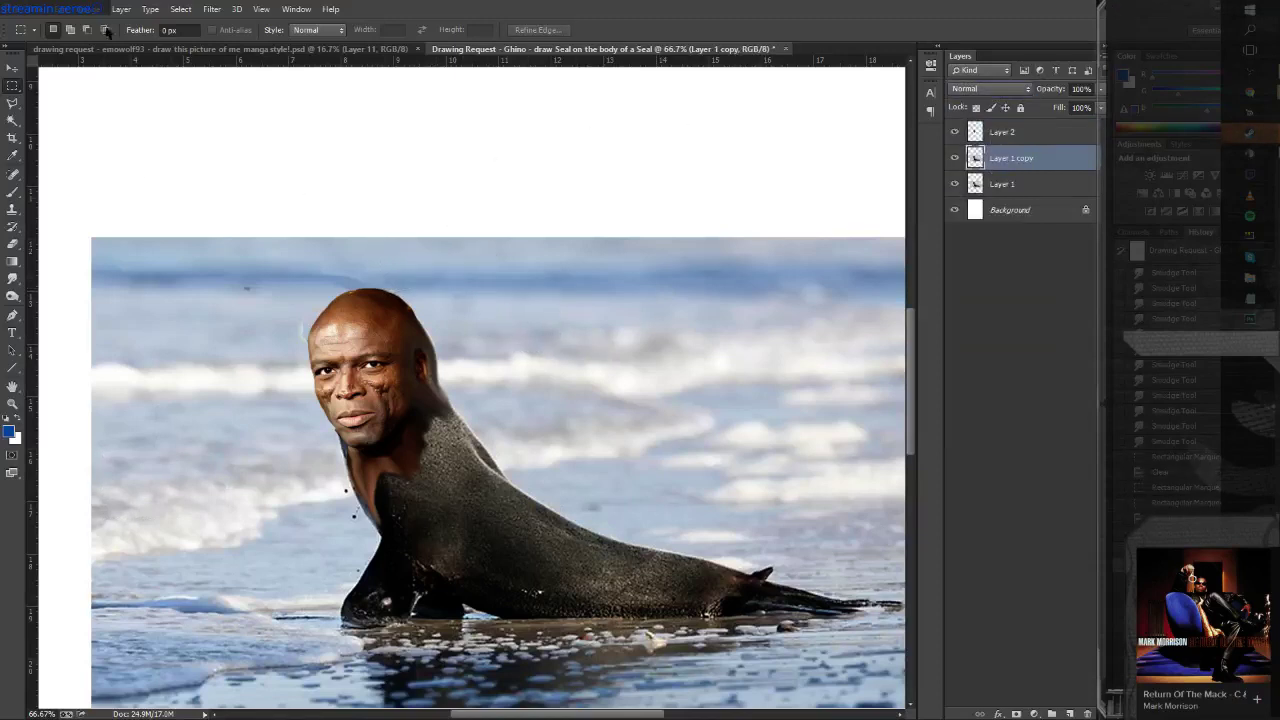
pyautogui.click(12, 120)
pyautogui.click(411, 527)
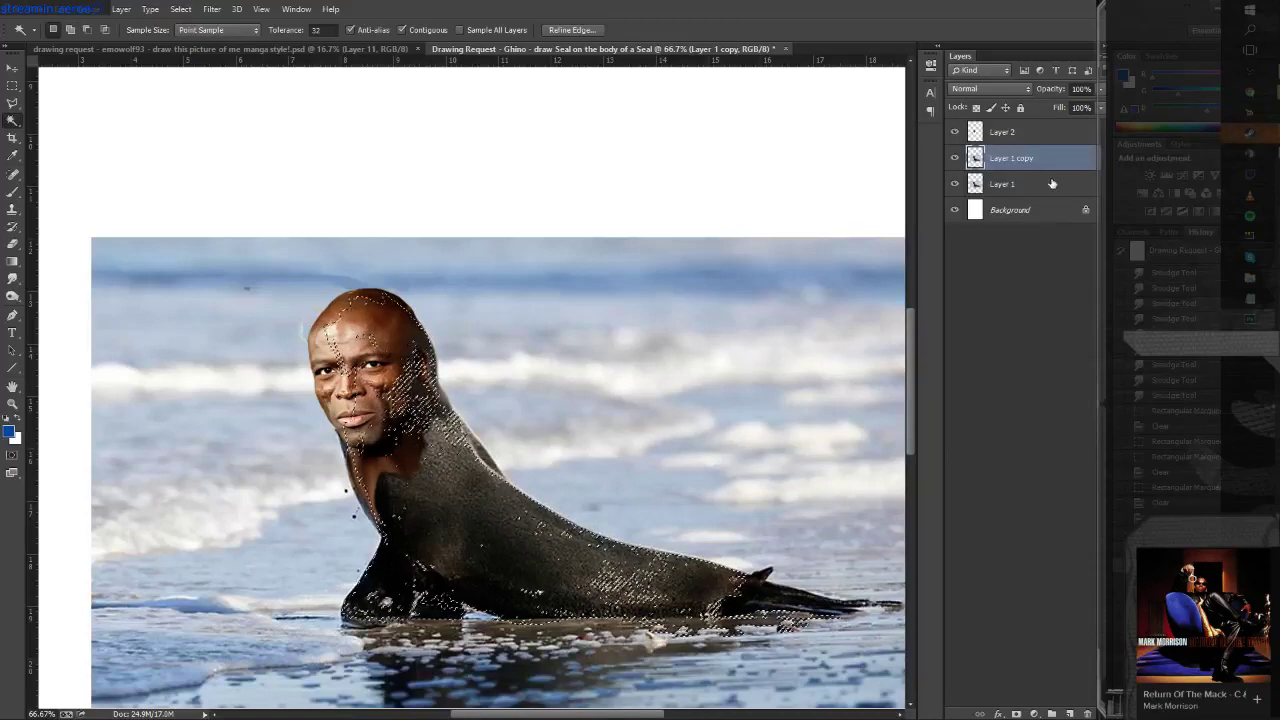
# Copy the seal to a new layer and colorize it reddish brown: Hue 15, Lightness -19.
pyautogui.hotkey('ctrl', 'j')
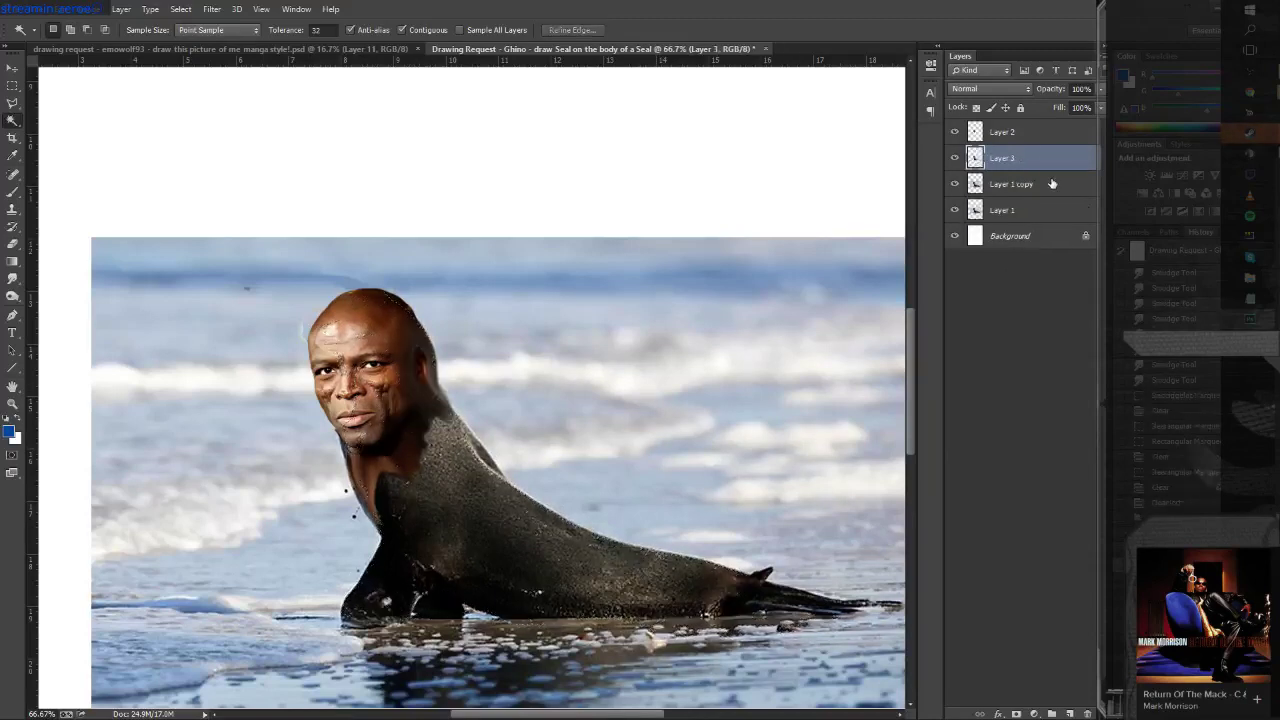
pyautogui.hotkey('ctrl', 'u')
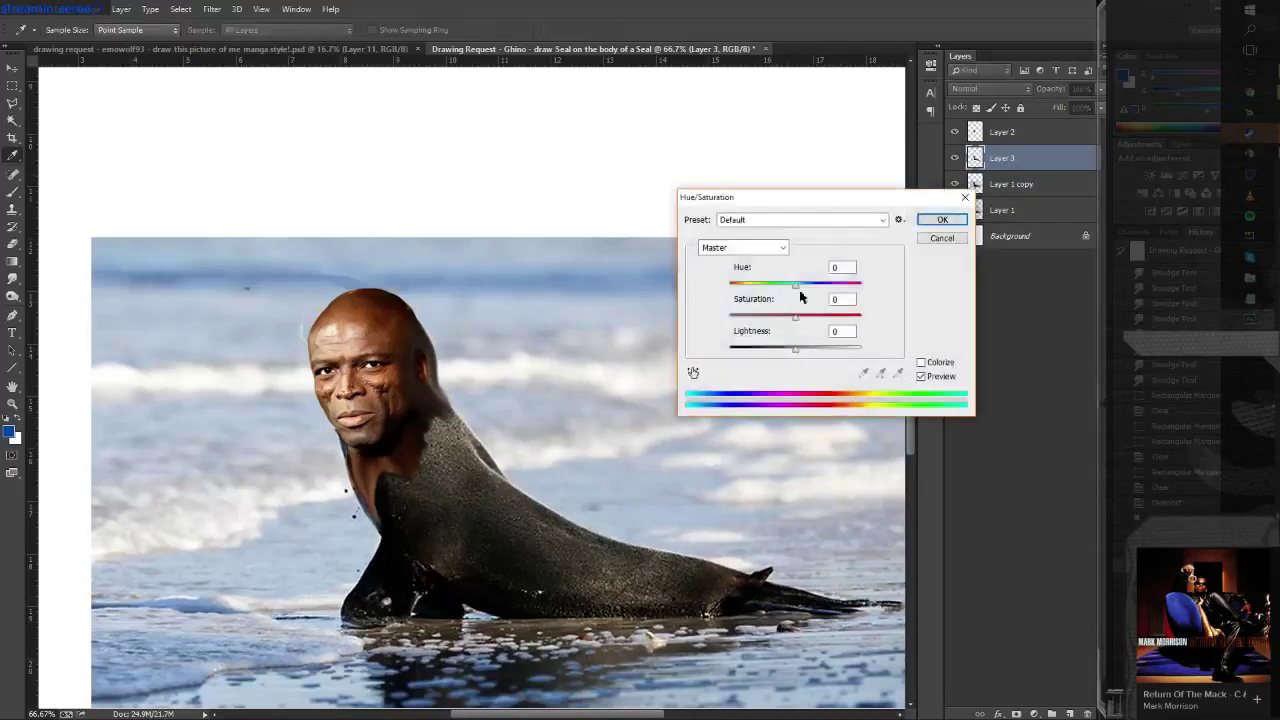
pyautogui.click(921, 362)
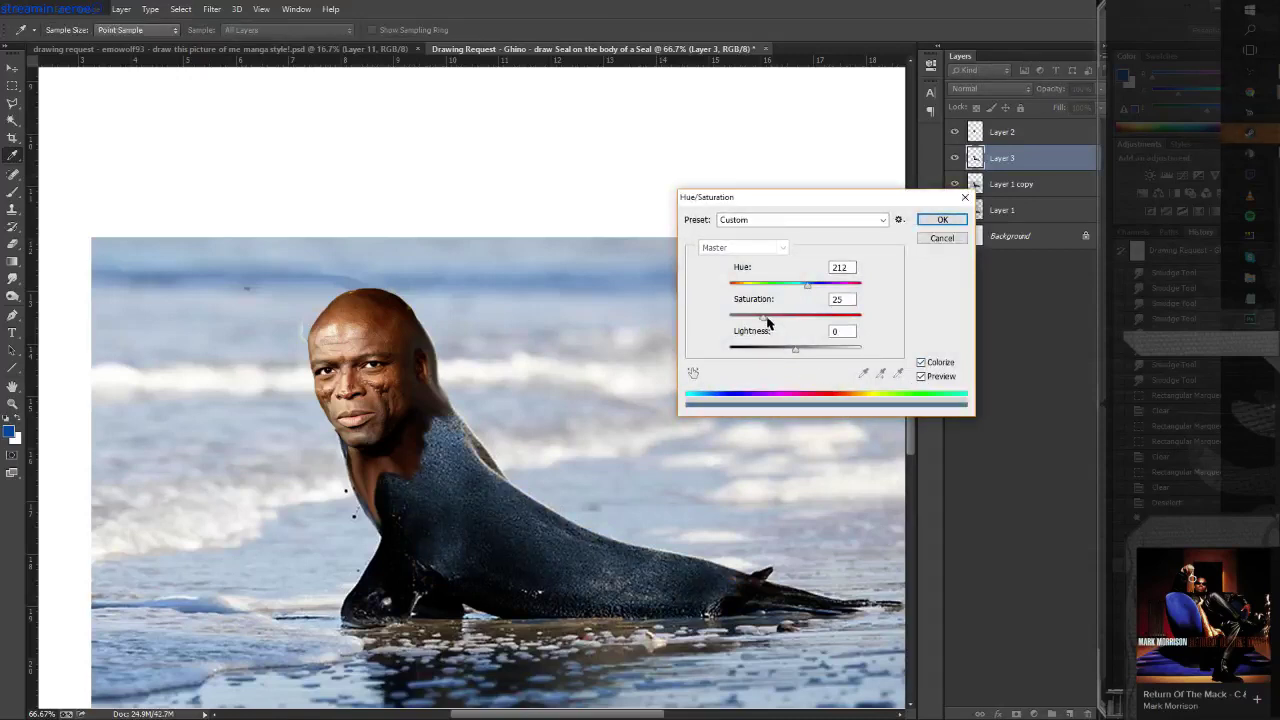
pyautogui.moveTo(807, 285); pyautogui.dragTo(735, 290)
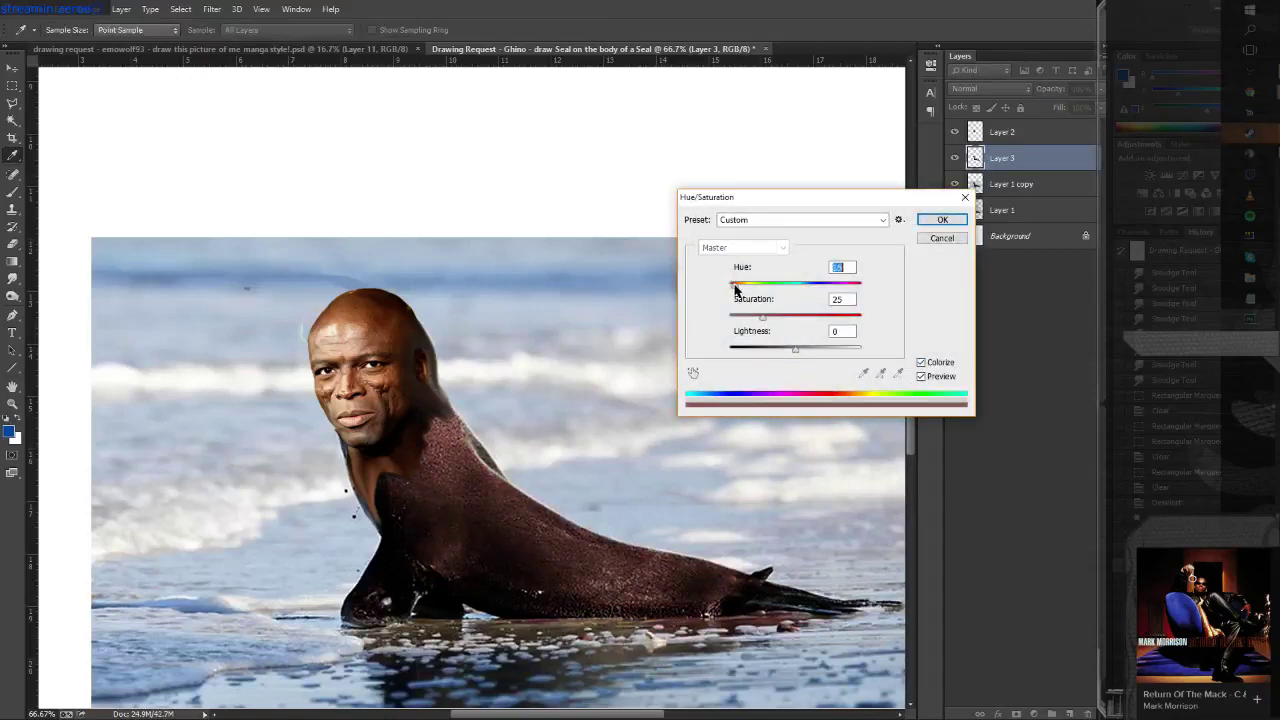
pyautogui.click(787, 317)
pyautogui.moveTo(788, 348); pyautogui.dragTo(775, 318)
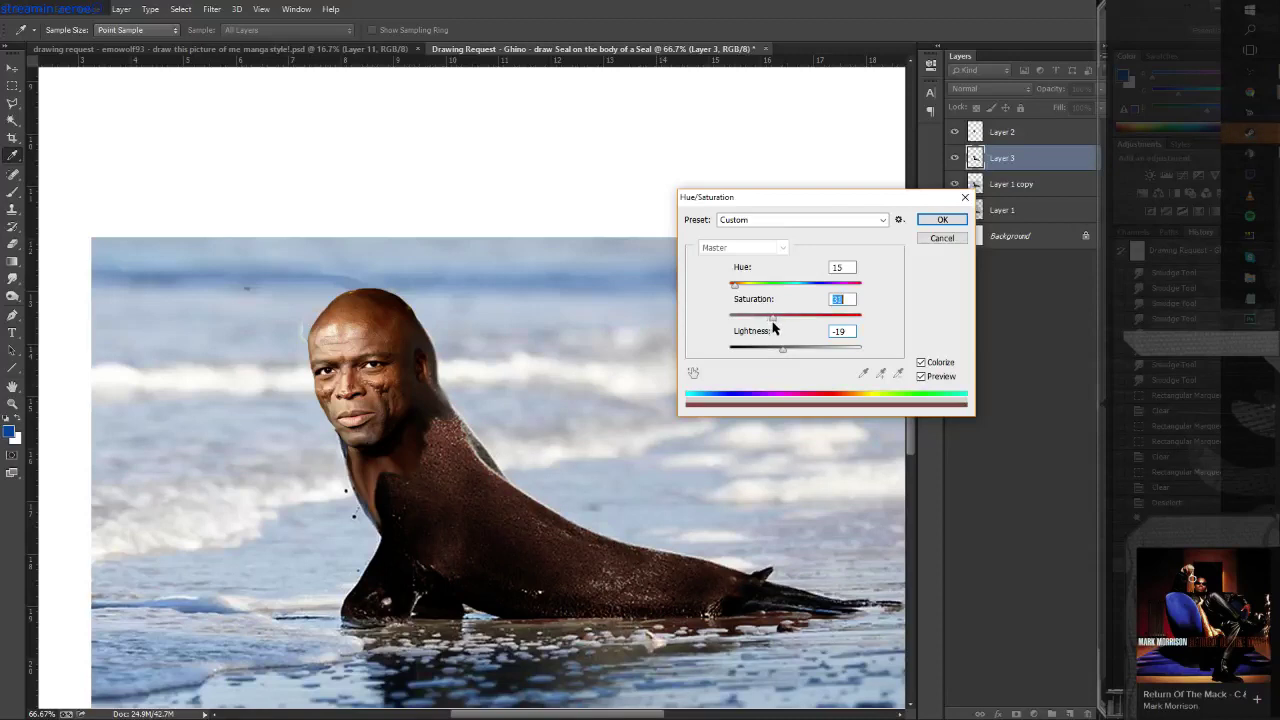
pyautogui.press('Return')
pyautogui.press('w')
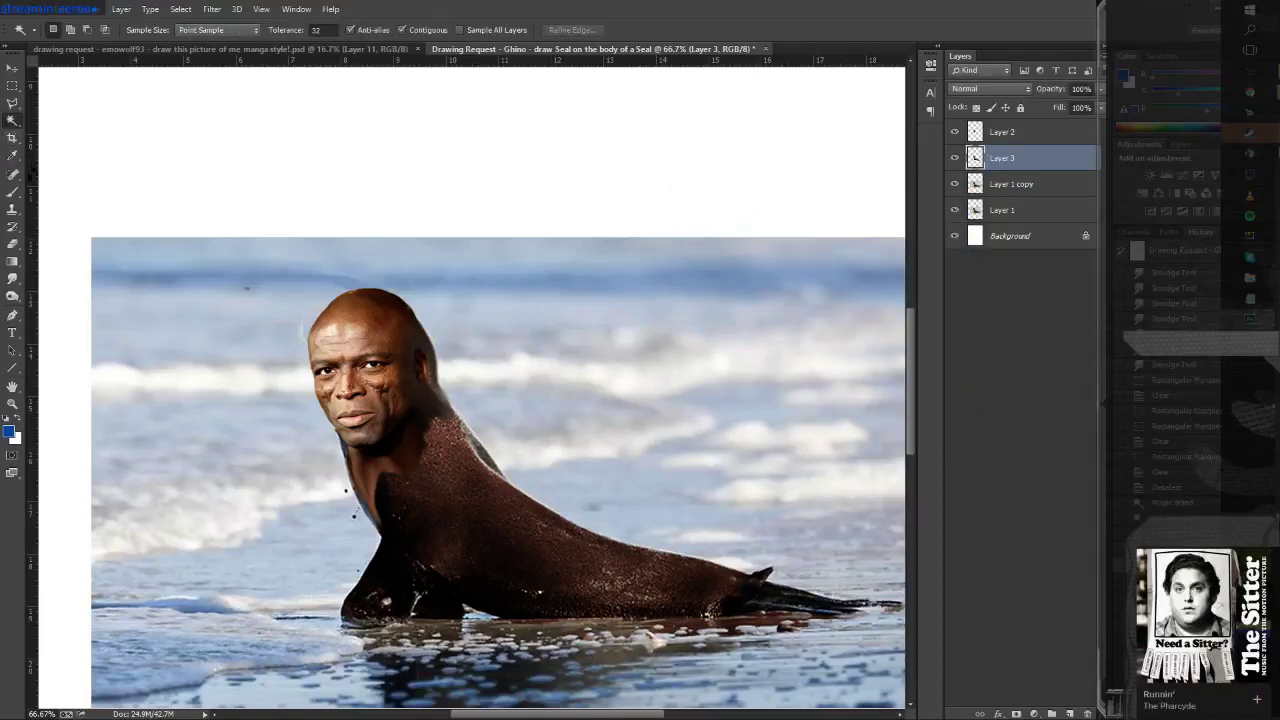
# Smudge the neck seam on Layer 2 so the face blends into the brown body.
pyautogui.click(12, 279)
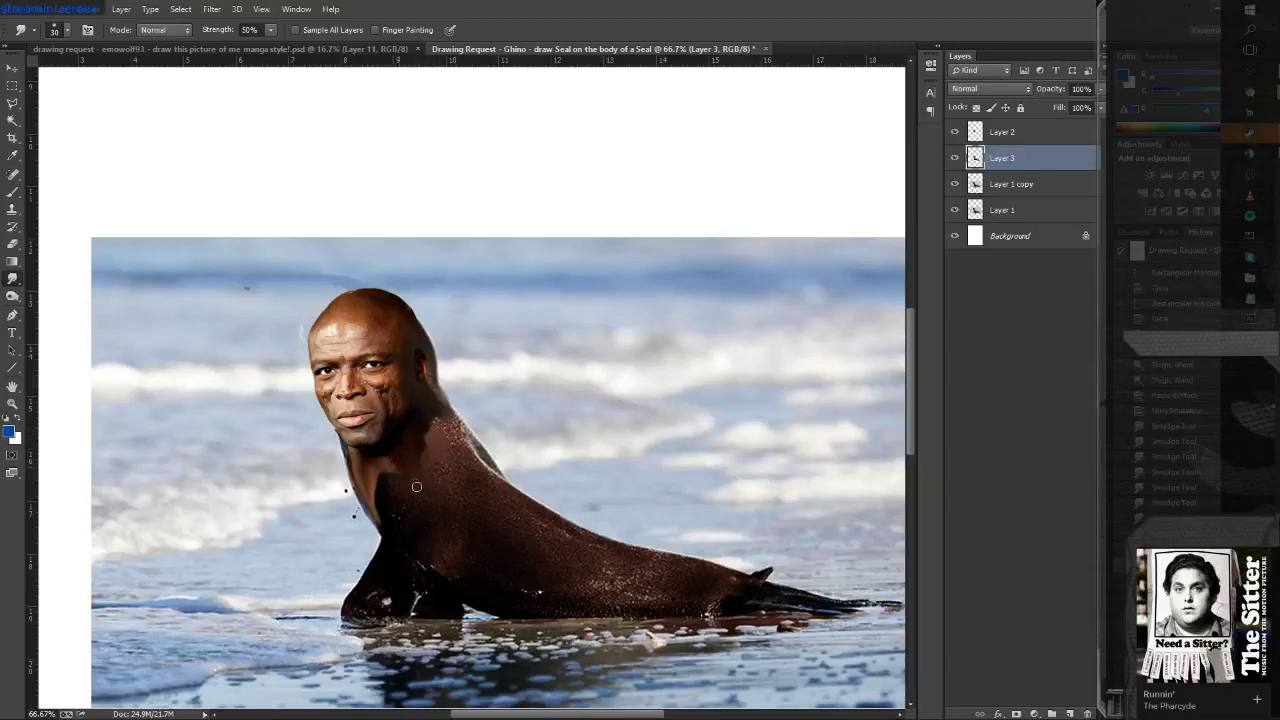
pyautogui.click(1030, 134)
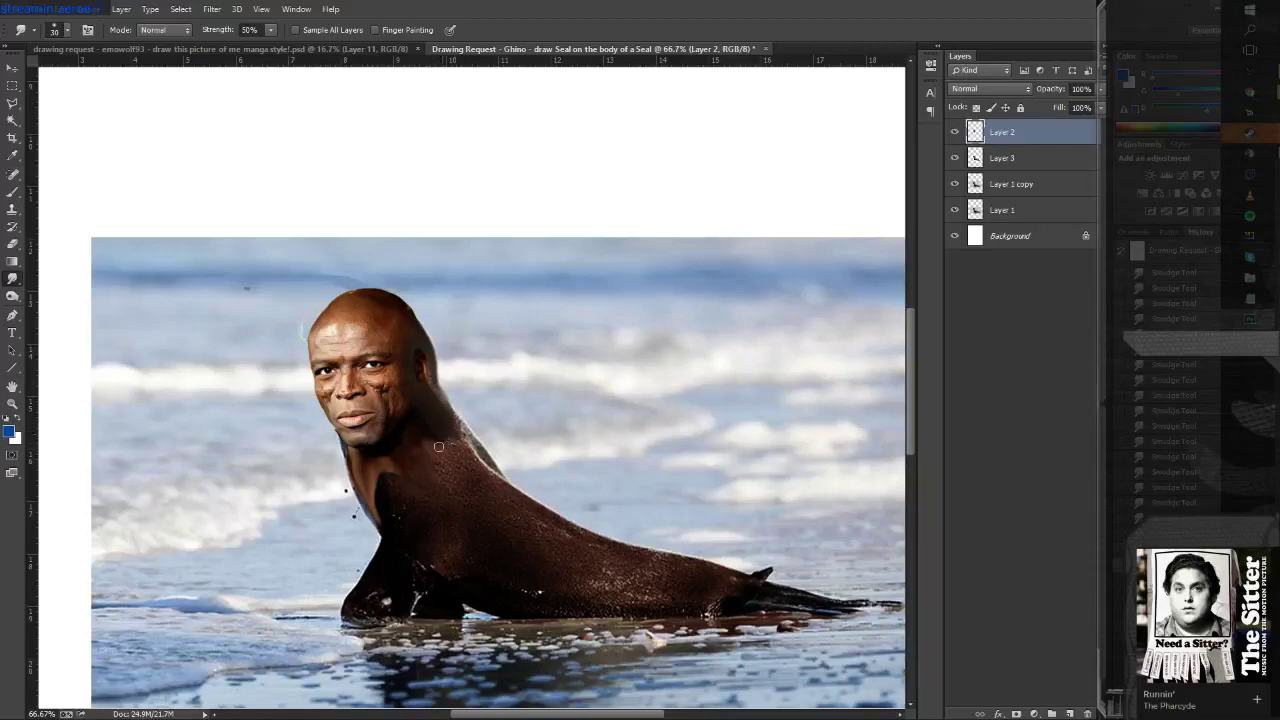
# Duplicate Layer 2 and apply a Camera Raw Filter with Clarity +39 to the copy.
pyautogui.rightClick(995, 133)
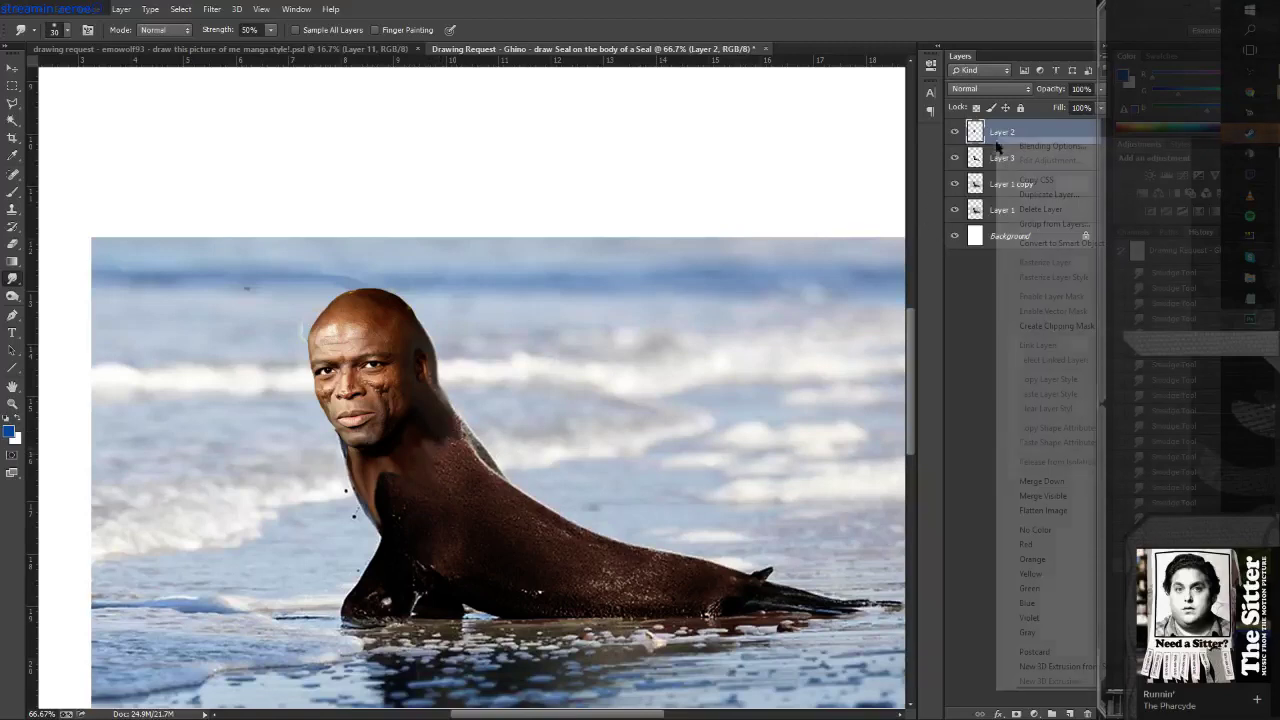
pyautogui.click(1040, 192)
pyautogui.press('Return')
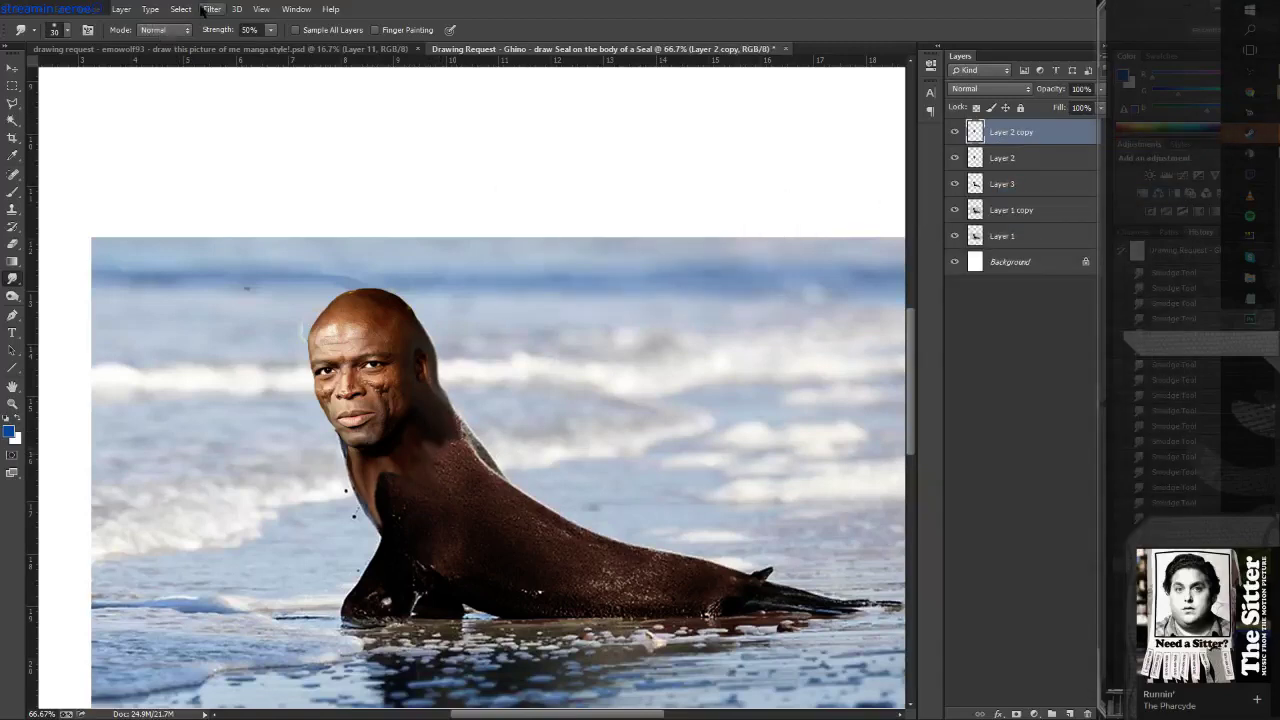
pyautogui.click(212, 9)
pyautogui.click(250, 88)
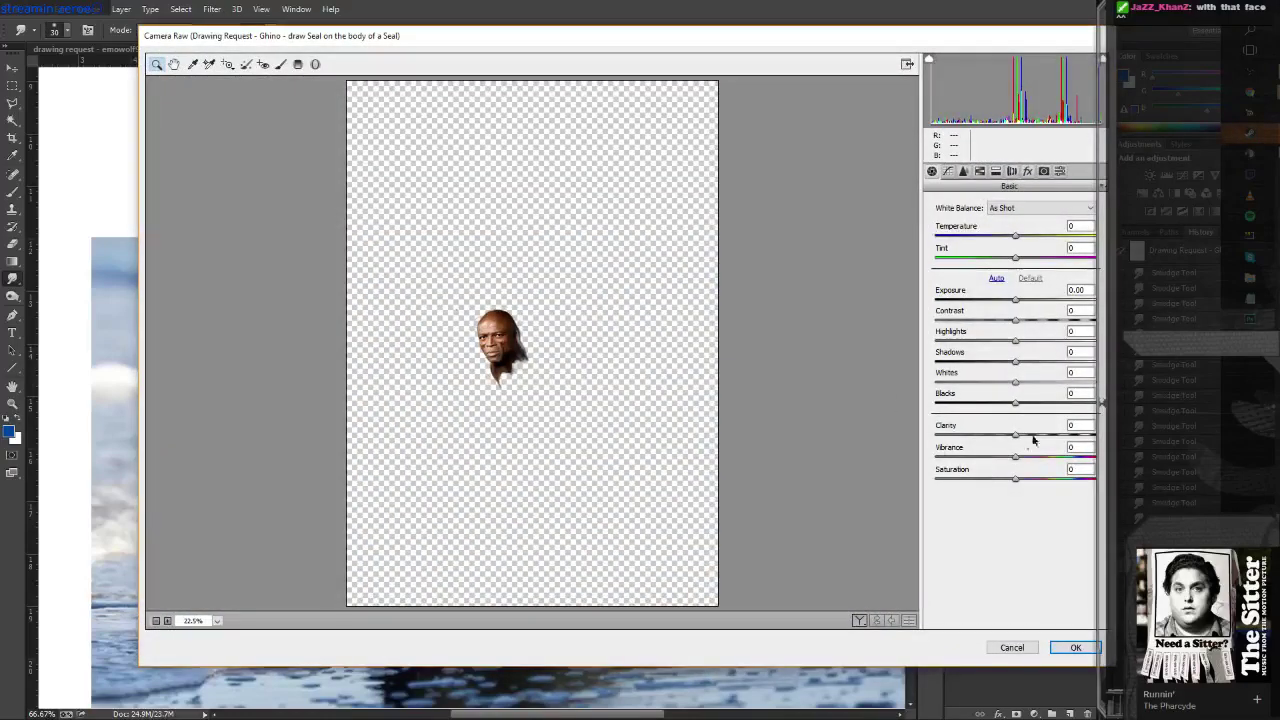
pyautogui.moveTo(1037, 437); pyautogui.dragTo(1042, 436)
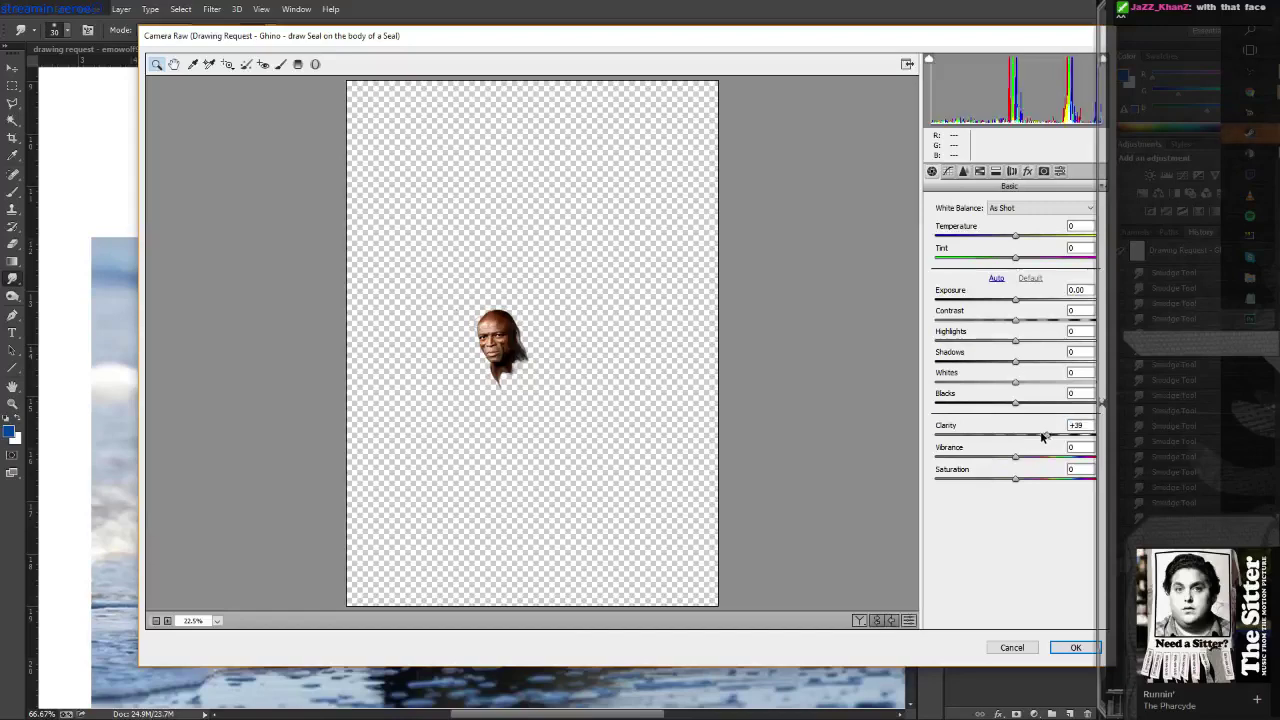
pyautogui.click(1075, 647)
pyautogui.moveTo(357, 316); pyautogui.dragTo(435, 418)
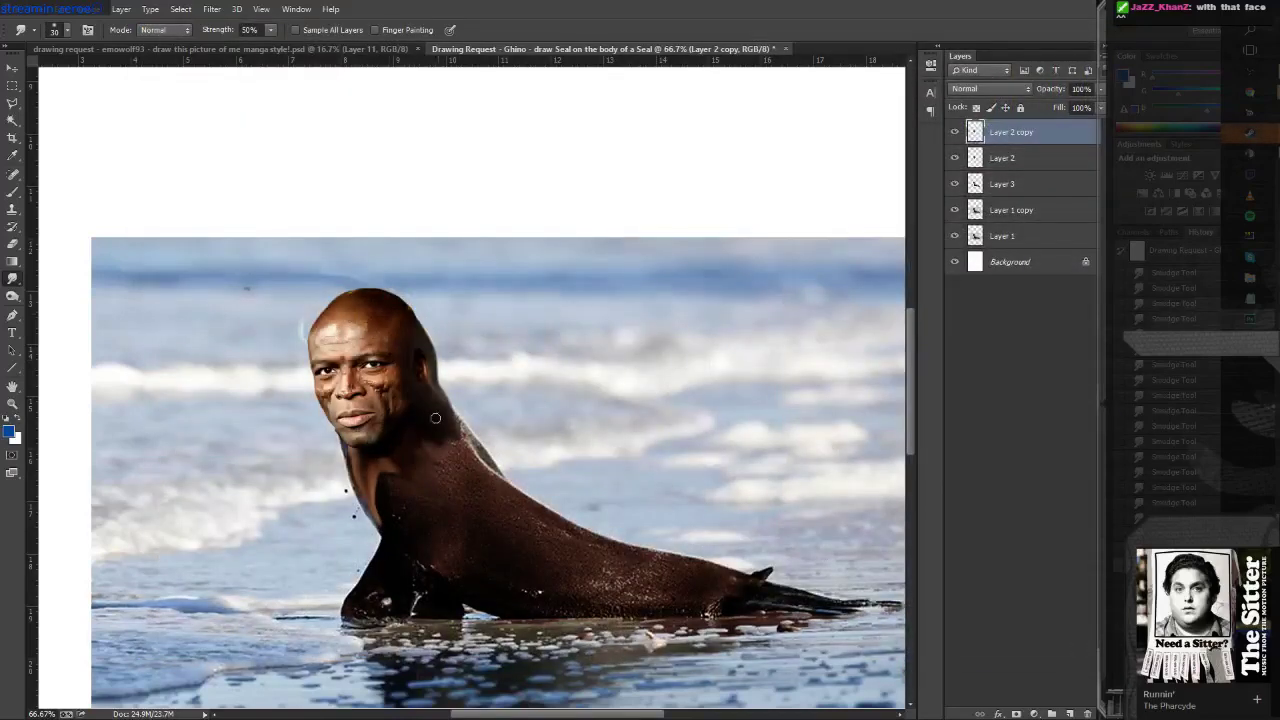
pyautogui.click(212, 9)
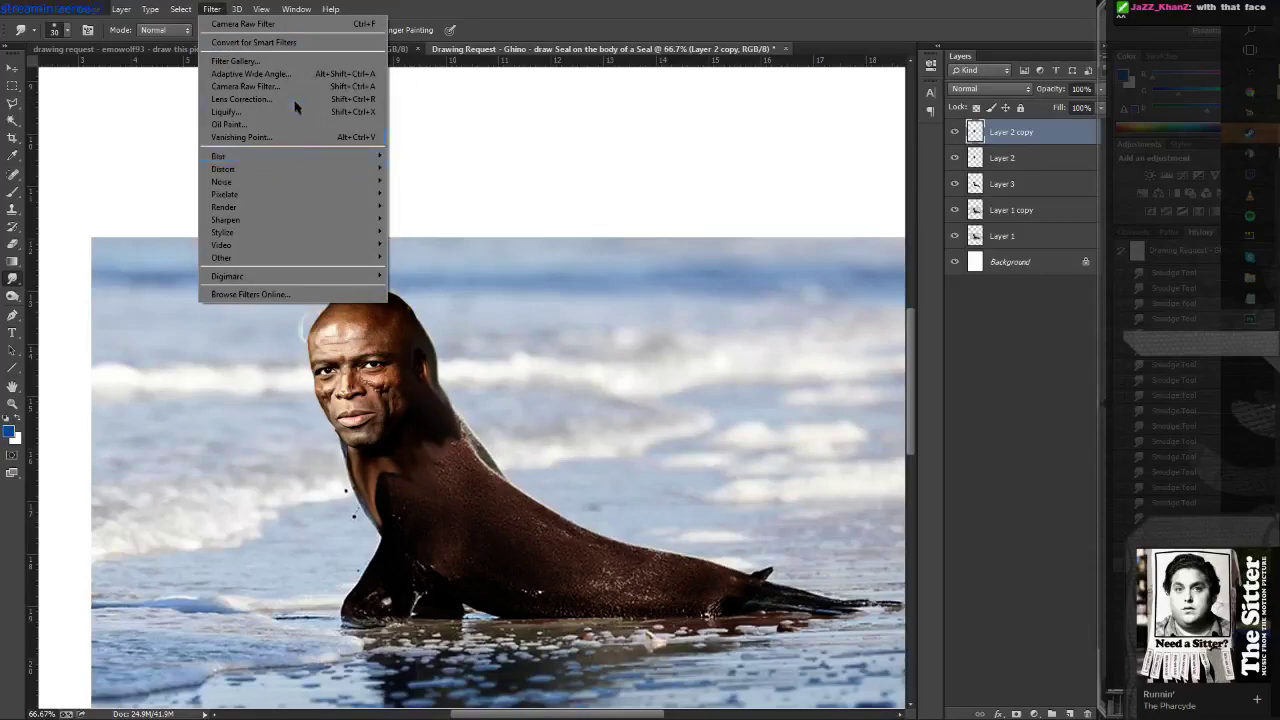
# Apply the Filter Gallery Cutout effect with 5 levels and adjusted edge simplicity.
pyautogui.click(311, 63)
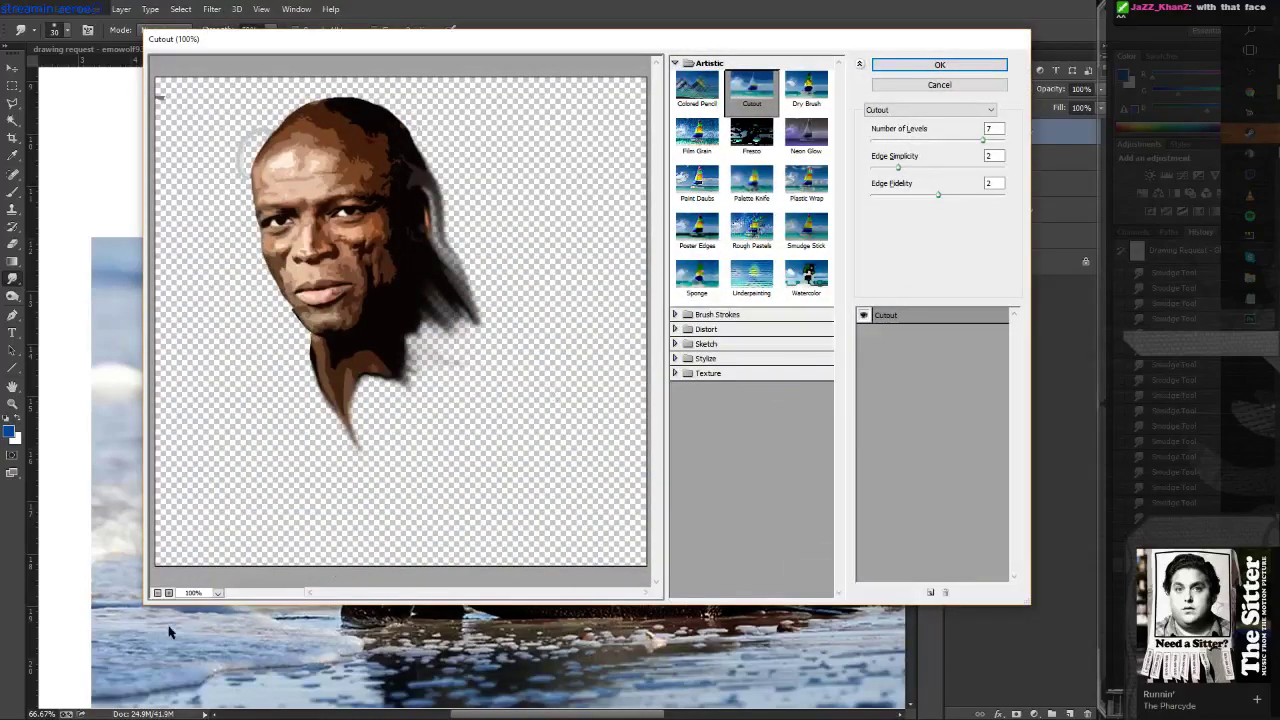
pyautogui.click(954, 140)
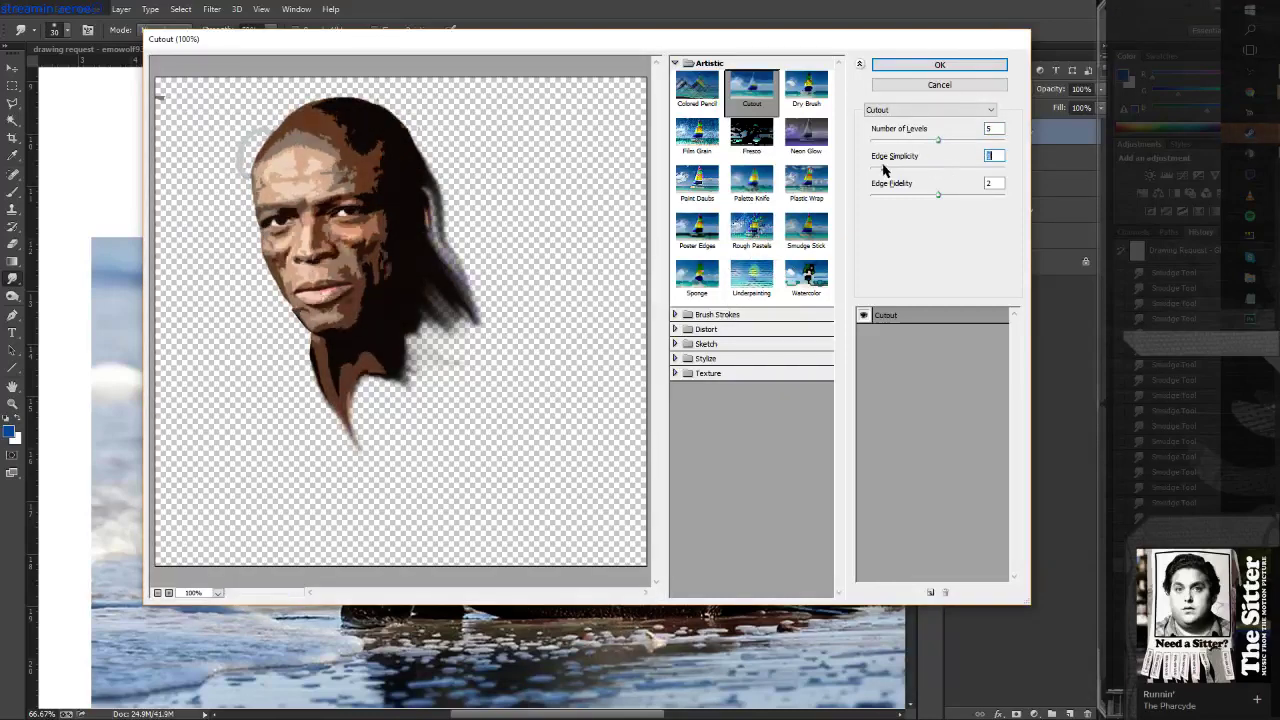
pyautogui.click(893, 168)
pyautogui.moveTo(903, 170); pyautogui.dragTo(914, 168)
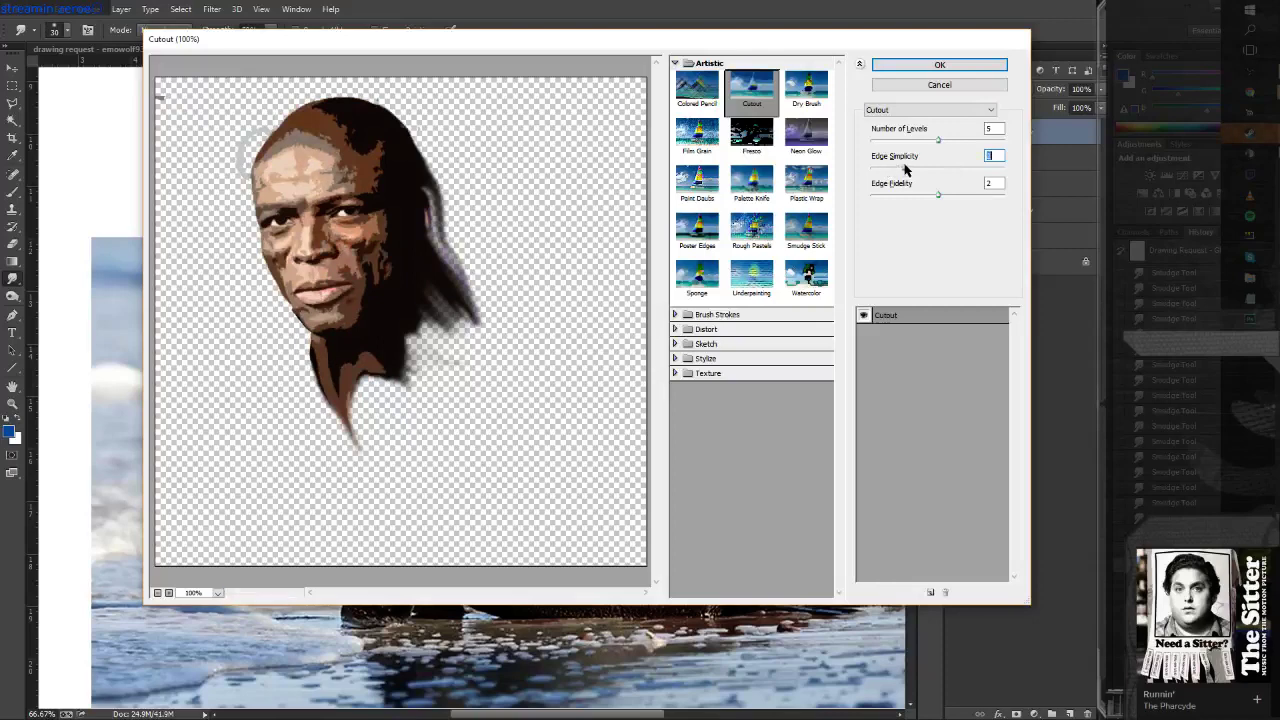
pyautogui.click(979, 67)
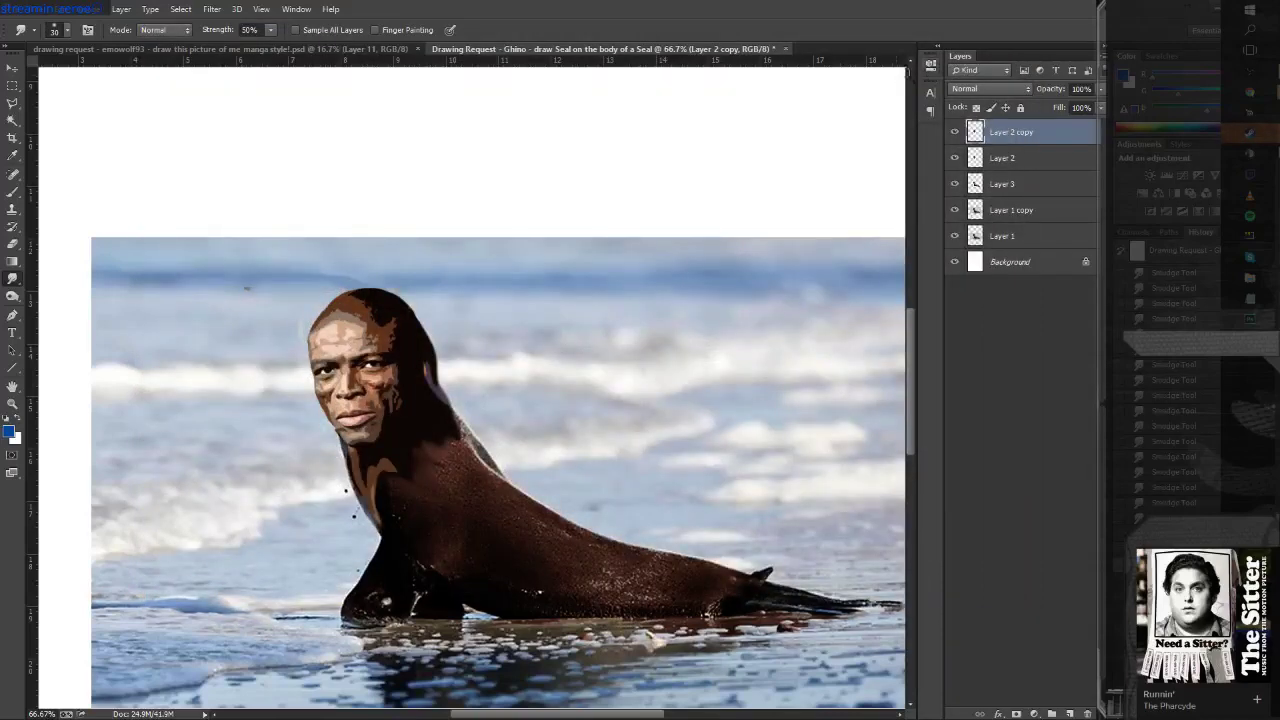
# Set Layer 2 copy's blend mode to Overlay.
pyautogui.click(1003, 90)
pyautogui.click(990, 146)
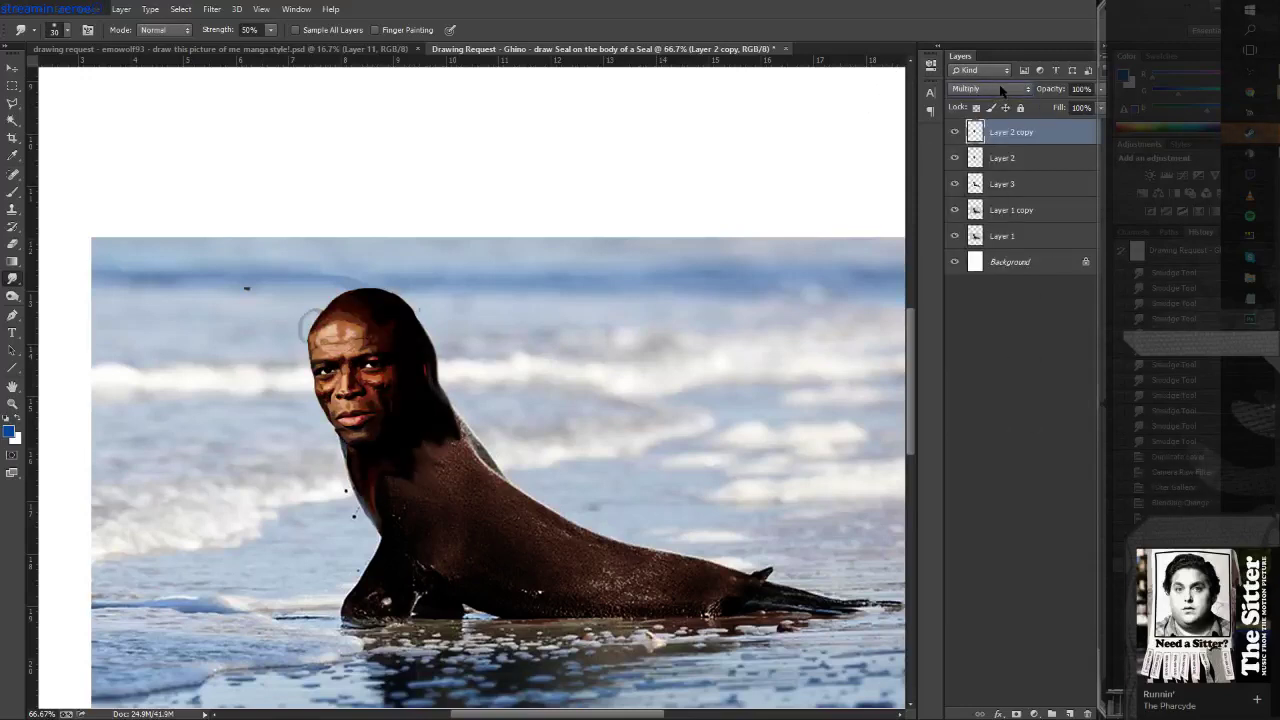
pyautogui.scroll(-1, 1000, 90)
pyautogui.scroll(-2, 1000, 90)
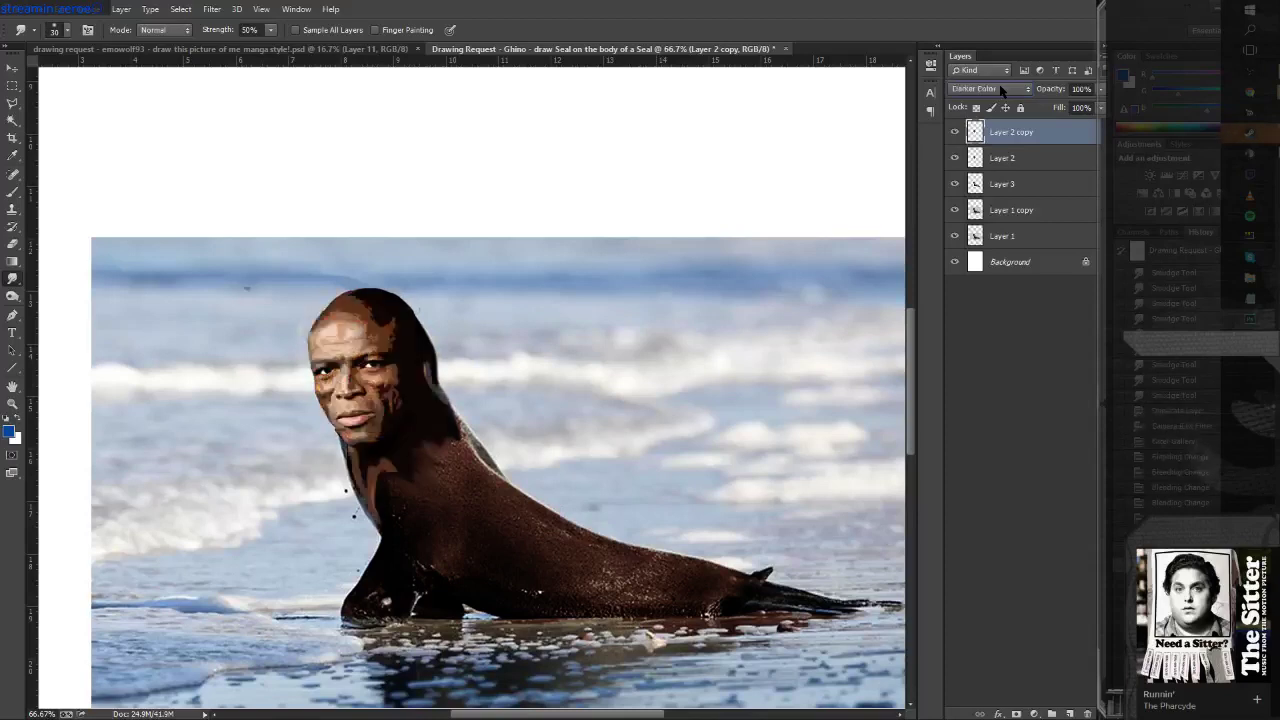
pyautogui.scroll(-1, 1000, 90)
pyautogui.scroll(1, 1000, 90)
pyautogui.scroll(-1, 1000, 90)
pyautogui.scroll(-2, 1000, 90)
pyautogui.scroll(-1, 1000, 90)
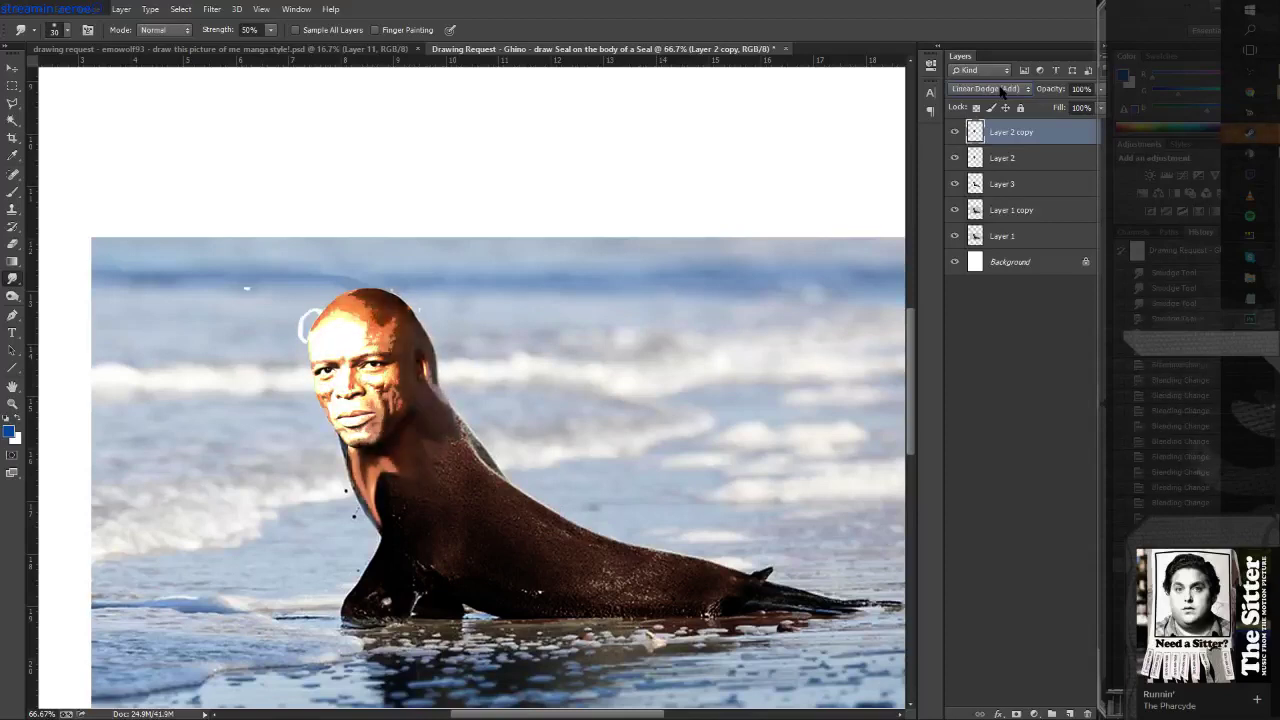
pyautogui.scroll(-1, 1000, 90)
pyautogui.scroll(-1, 1000, 90)
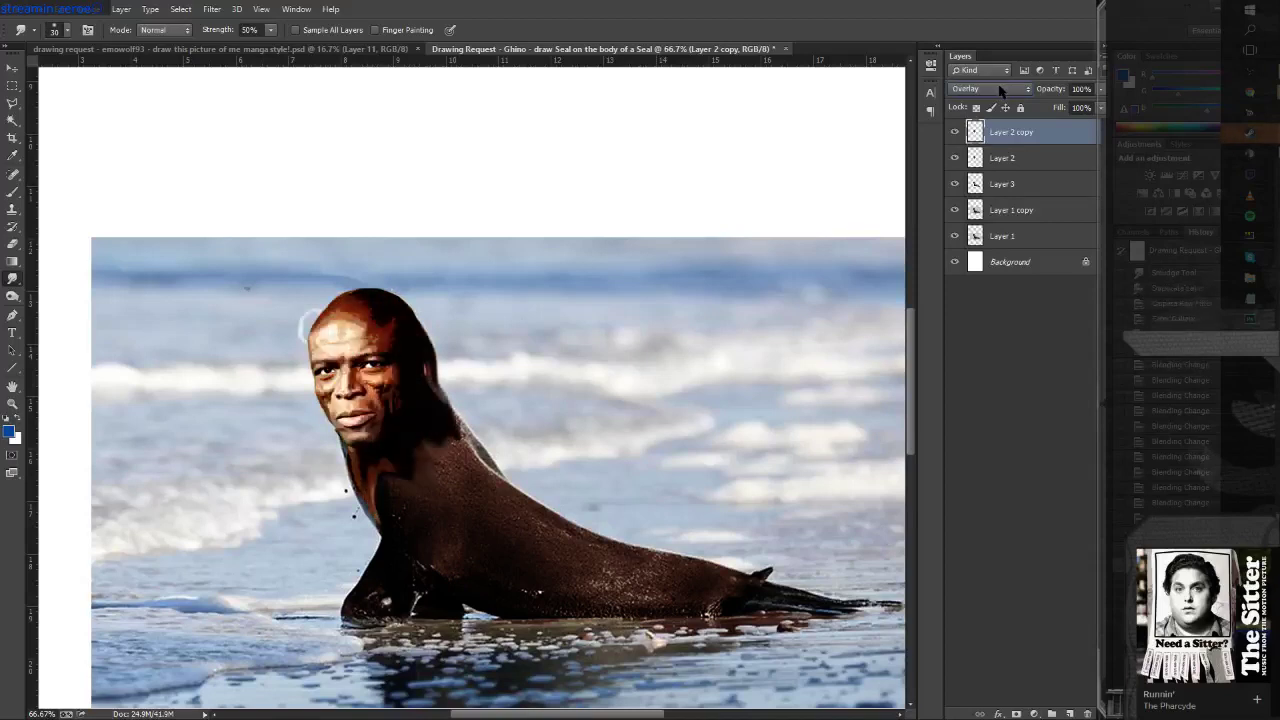
pyautogui.scroll(1, 1000, 90)
pyautogui.scroll(-1, 1000, 90)
# Lower Layer 2 copy's opacity to 44%.
pyautogui.click(1100, 89)
pyautogui.click(1065, 107)
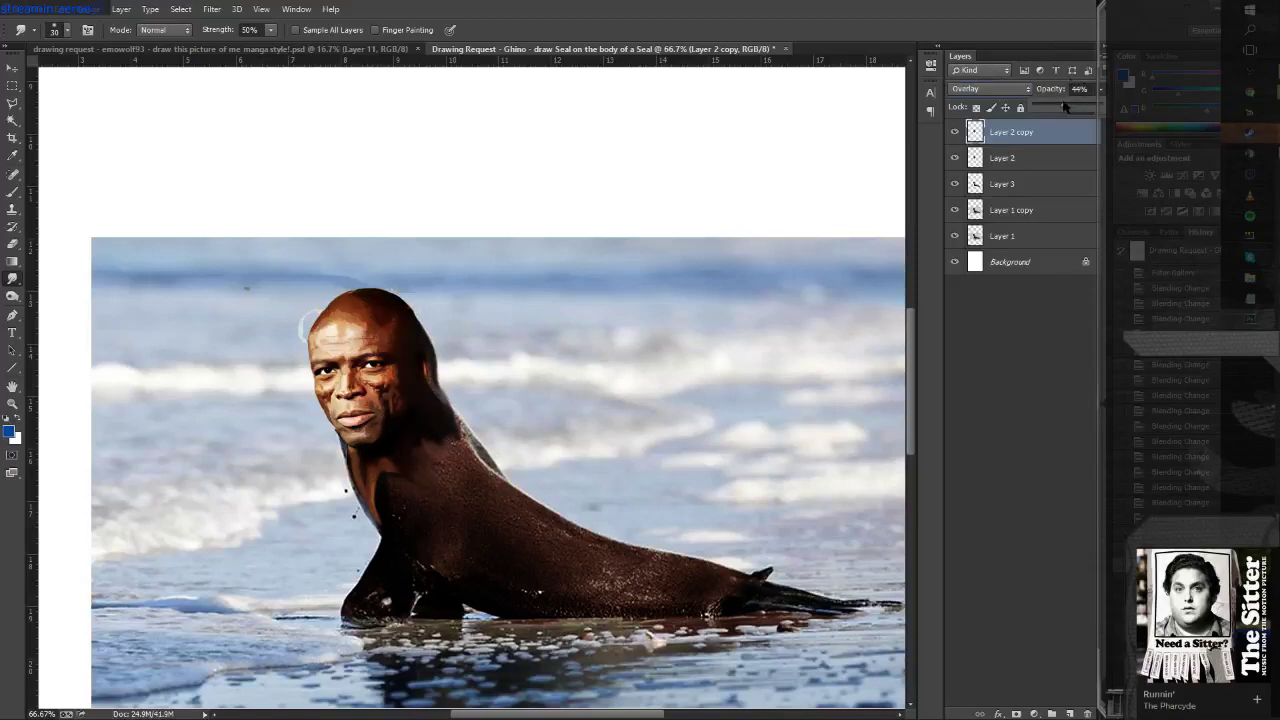
pyautogui.click(955, 136)
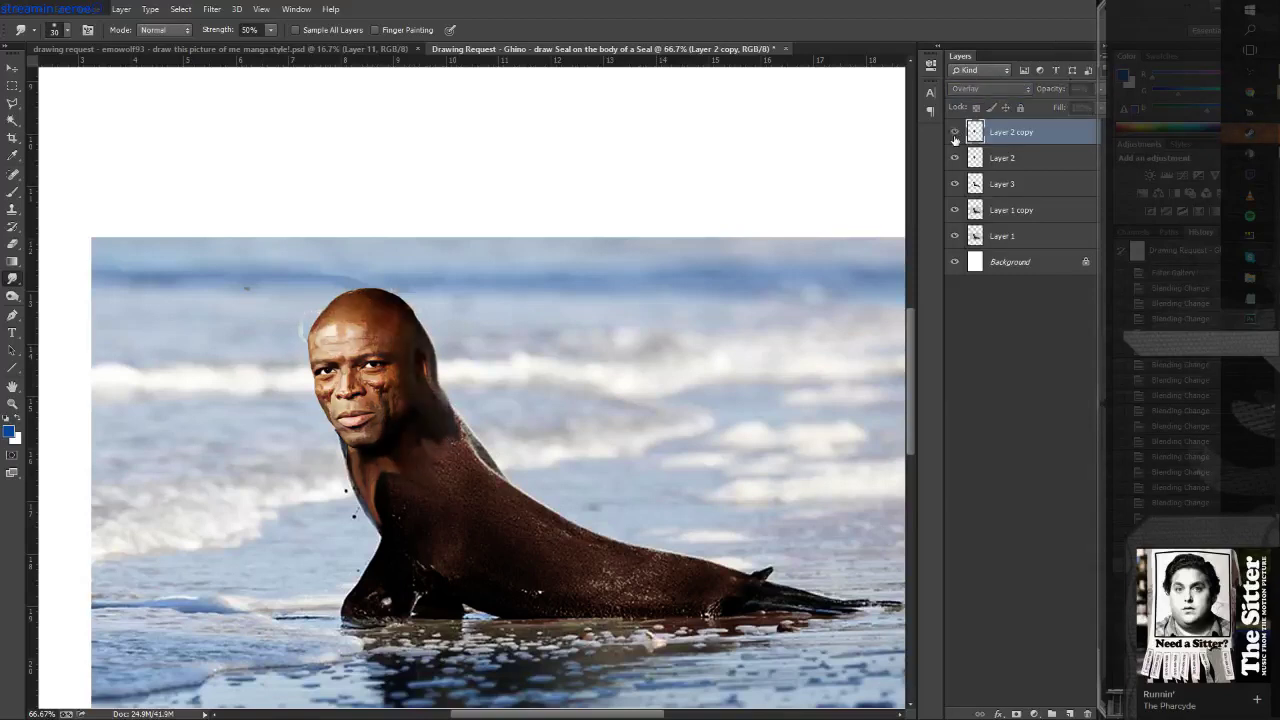
pyautogui.click(13, 104)
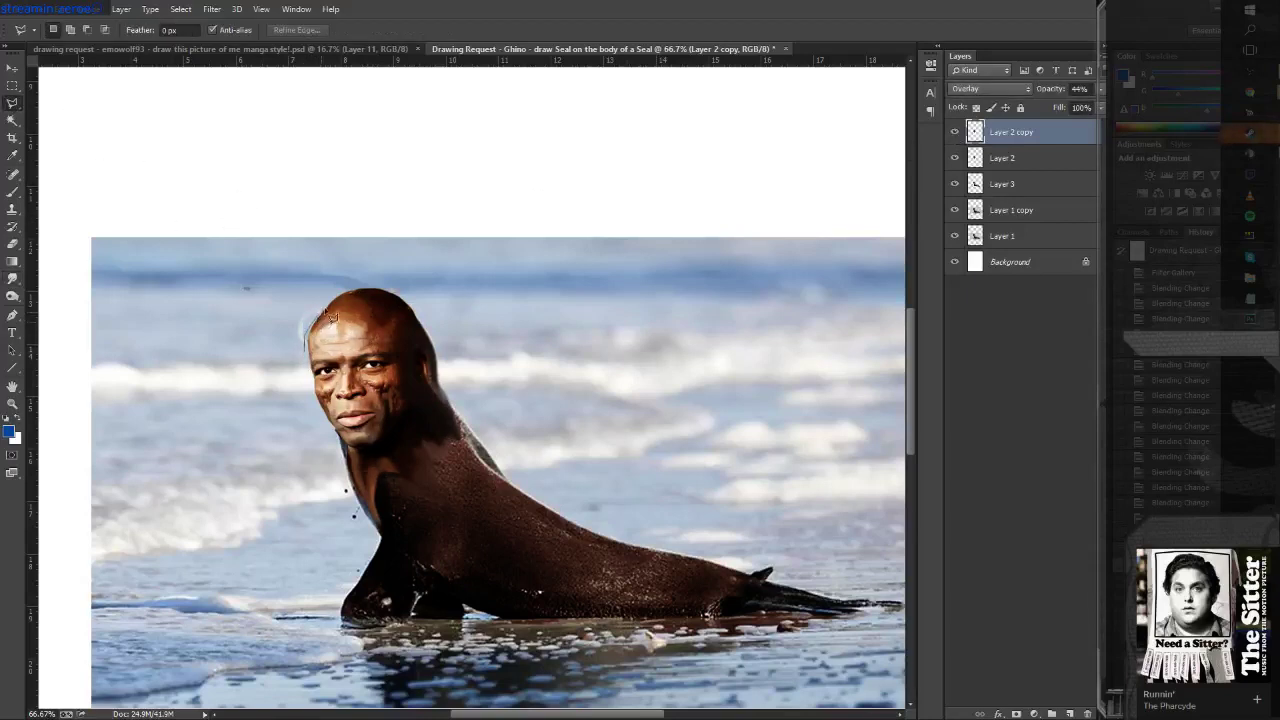
# Select the sky left of the head on Layer 2, clear the leftover fringe, and deselect.
pyautogui.click(312, 300)
pyautogui.click(250, 266)
pyautogui.click(210, 295)
pyautogui.click(233, 367)
pyautogui.doubleClick(304, 352)
pyautogui.hotkey('alt', '[')
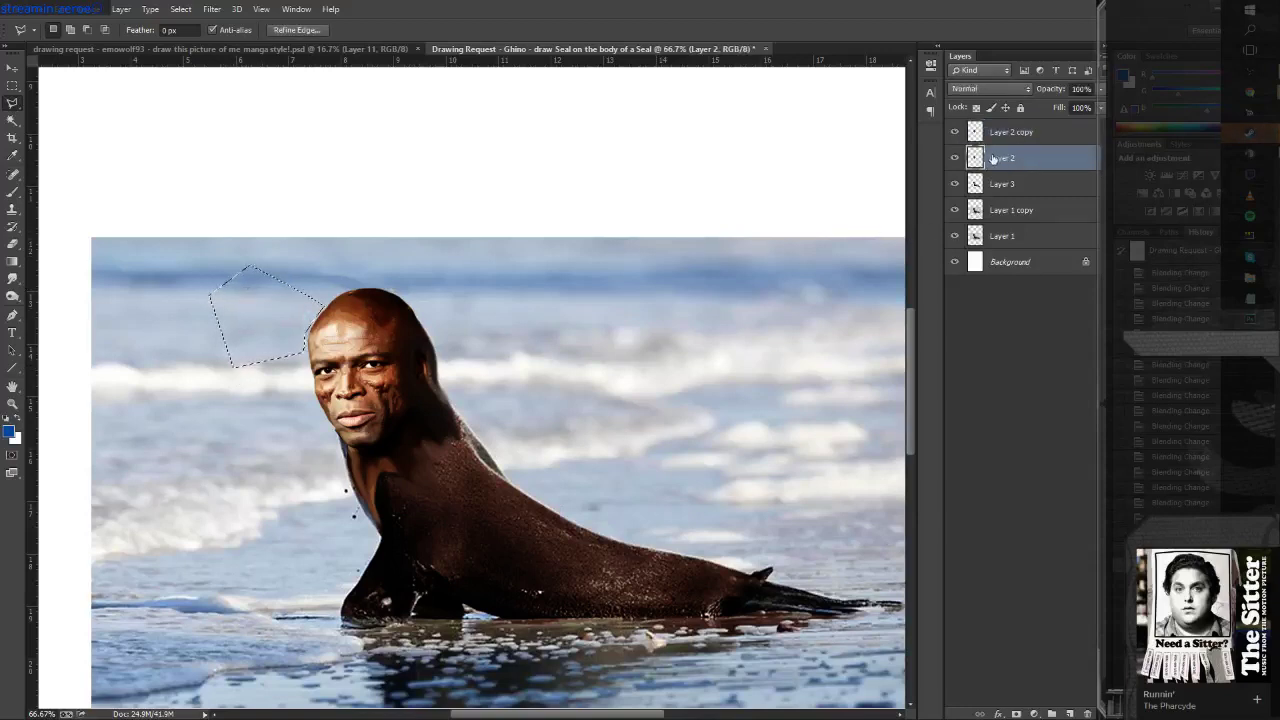
pyautogui.click(12, 85)
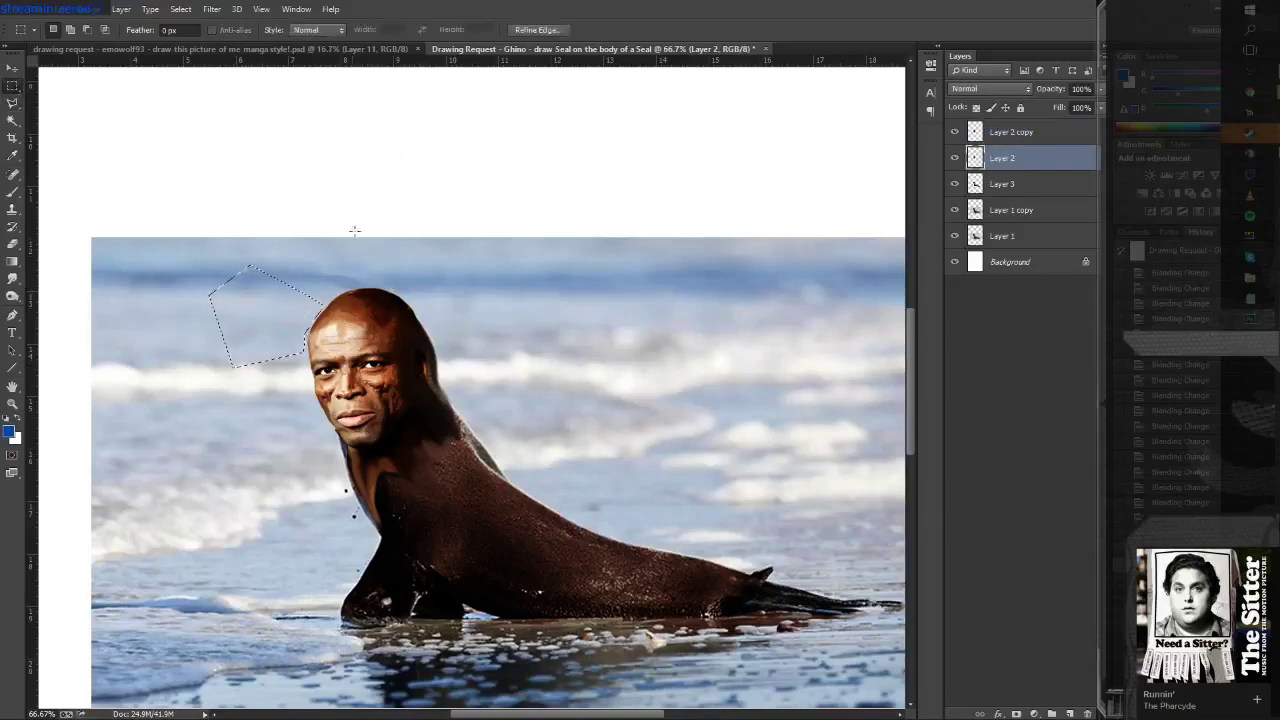
pyautogui.click(359, 231)
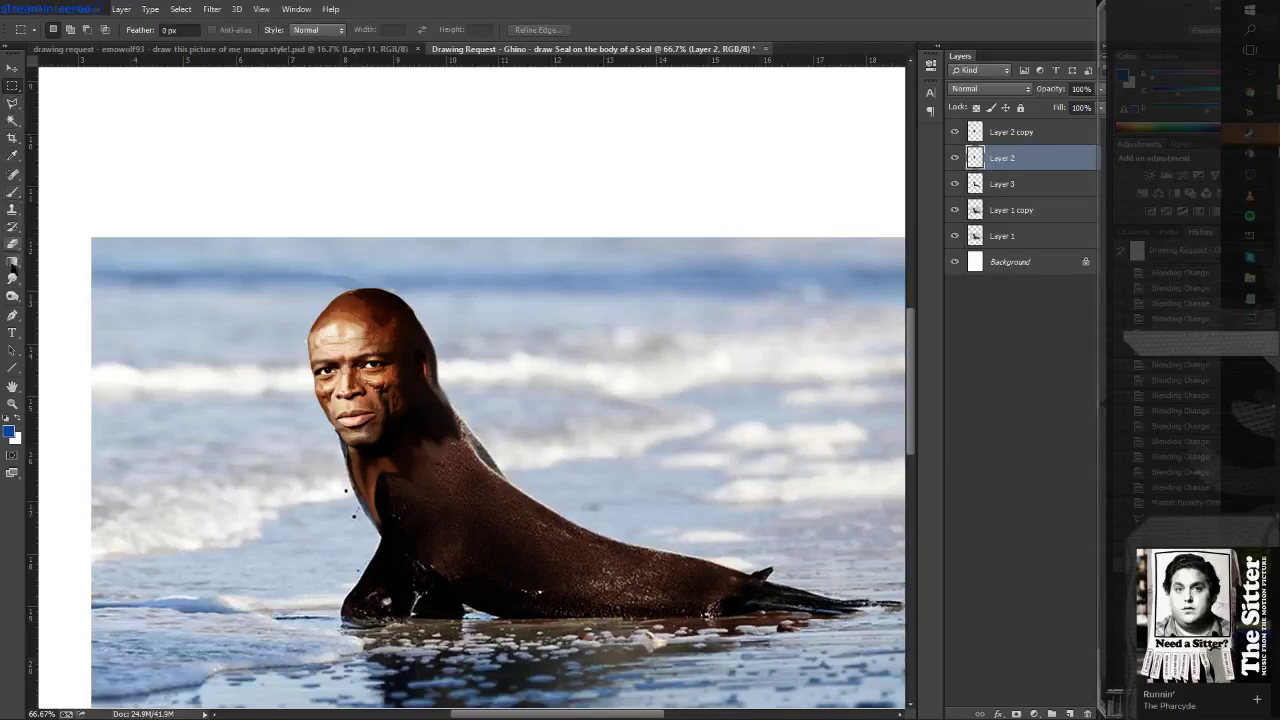
pyautogui.click(12, 279)
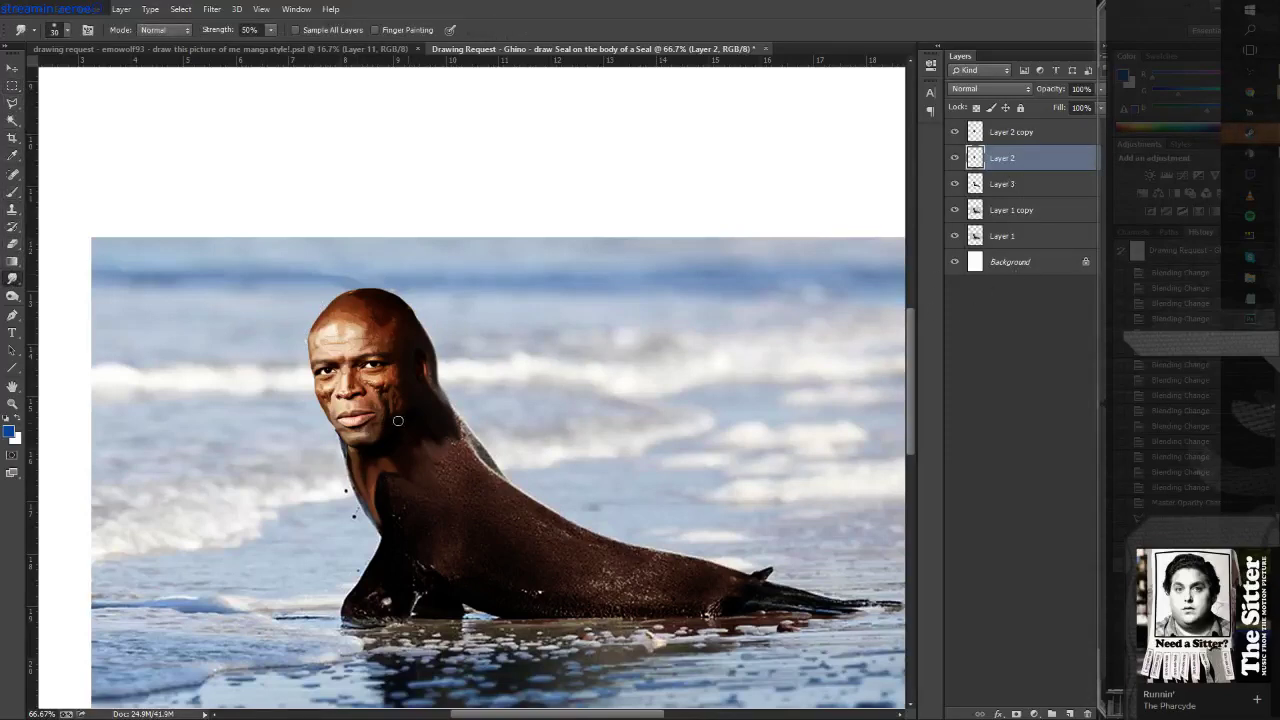
# Smudge along the seal's neck and its edge below the face at 50% strength.
pyautogui.moveTo(428, 428)
pyautogui.mouseDown()
pyautogui.moveTo(442, 452)
pyautogui.moveTo(422, 446)
pyautogui.moveTo(388, 488)
pyautogui.moveTo(390, 452)
pyautogui.moveTo(375, 490)
pyautogui.mouseUp()
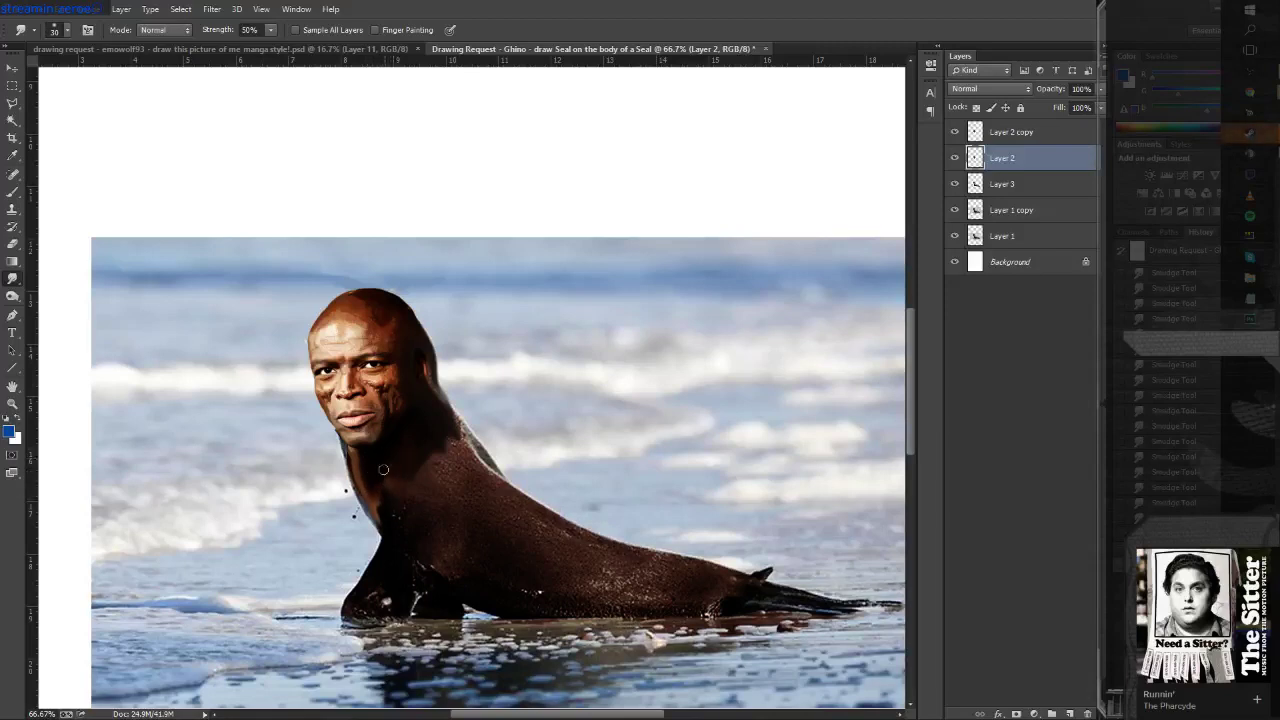
pyautogui.moveTo(384, 483); pyautogui.dragTo(383, 523)
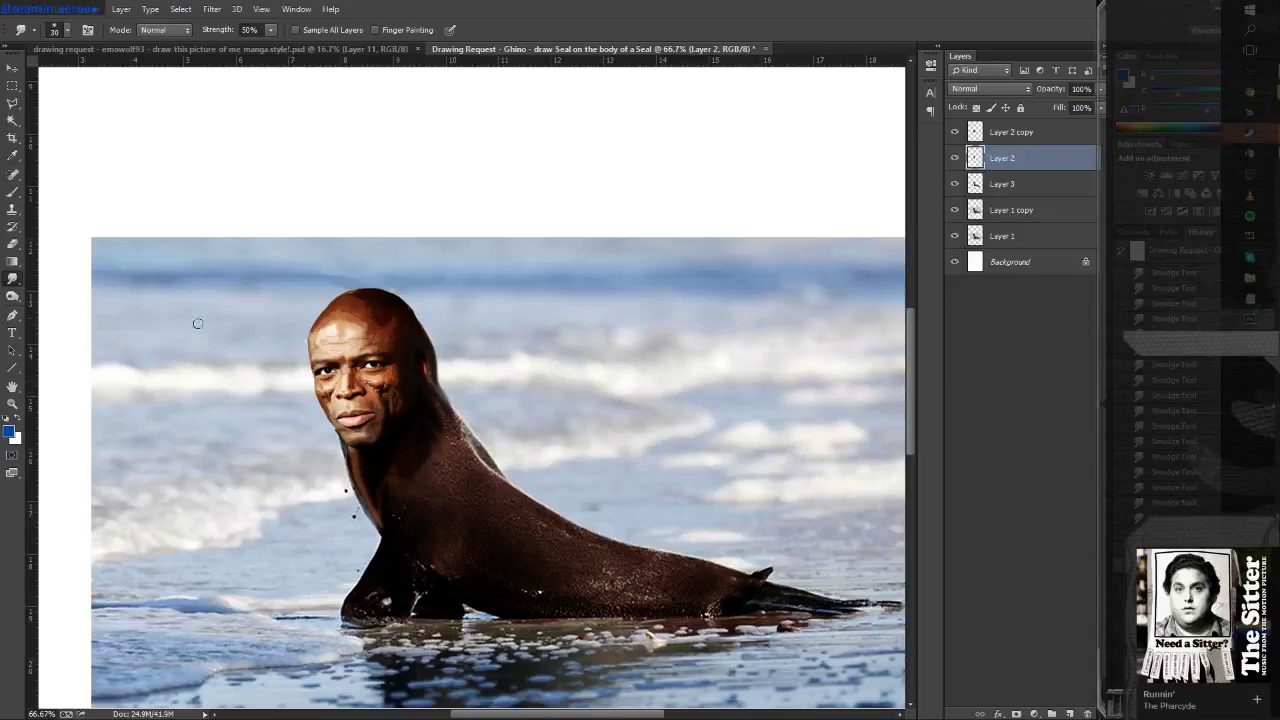
# Merge Layer 1 copy down into Layer 1, then duplicate Layer 1 as a new Layer 1 copy.
pyautogui.click(1012, 214)
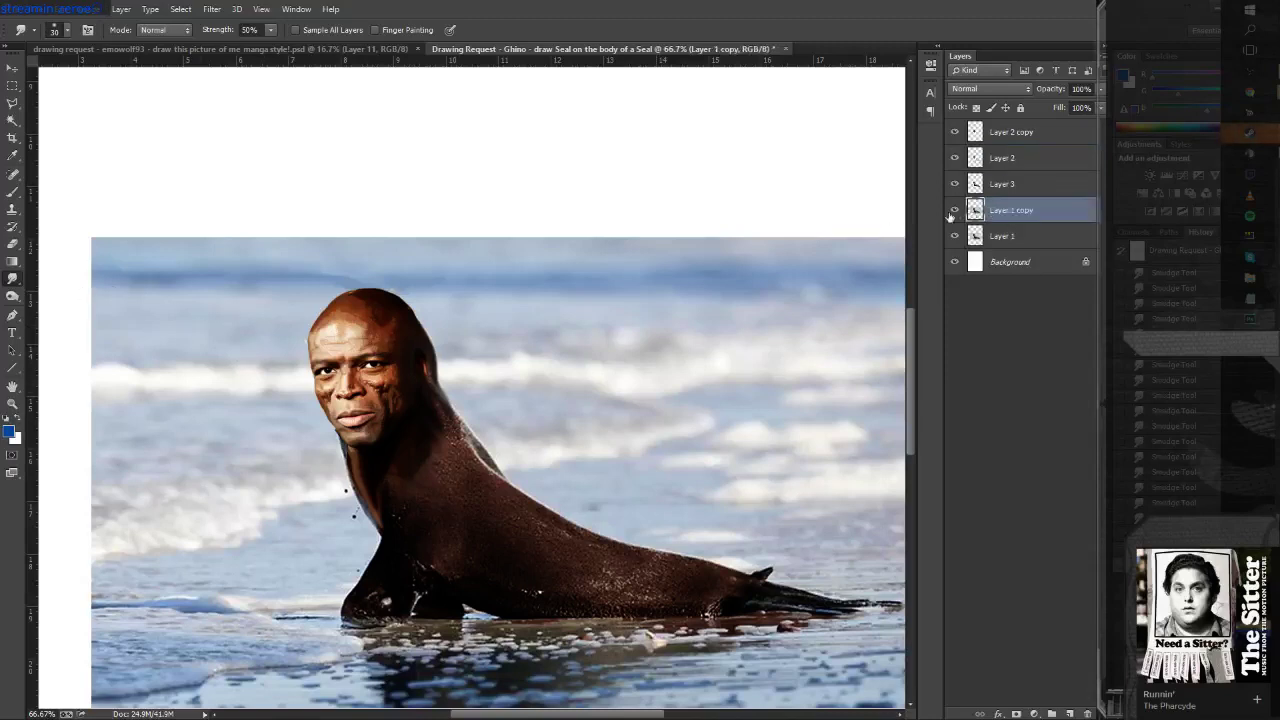
pyautogui.click(954, 210)
pyautogui.click(954, 210)
pyautogui.hotkey('ctrl', 'e')
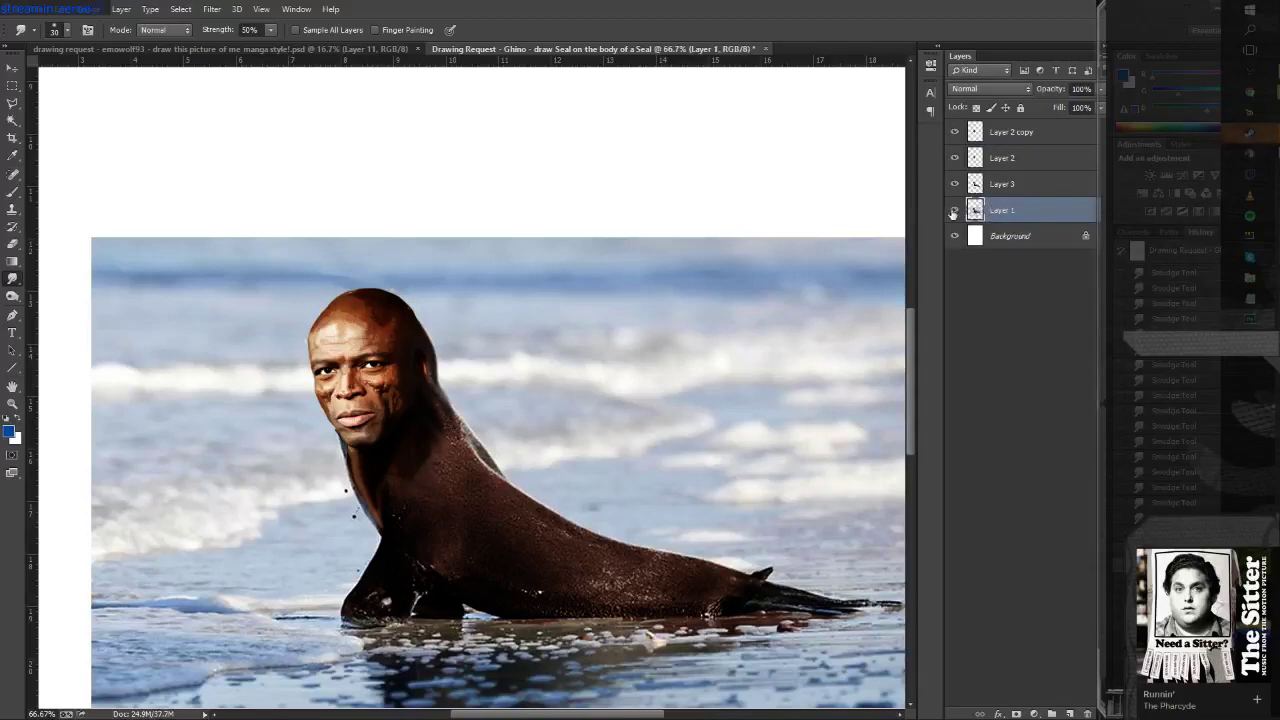
pyautogui.click(954, 210)
pyautogui.click(954, 210)
pyautogui.rightClick(978, 200)
pyautogui.click(1050, 224)
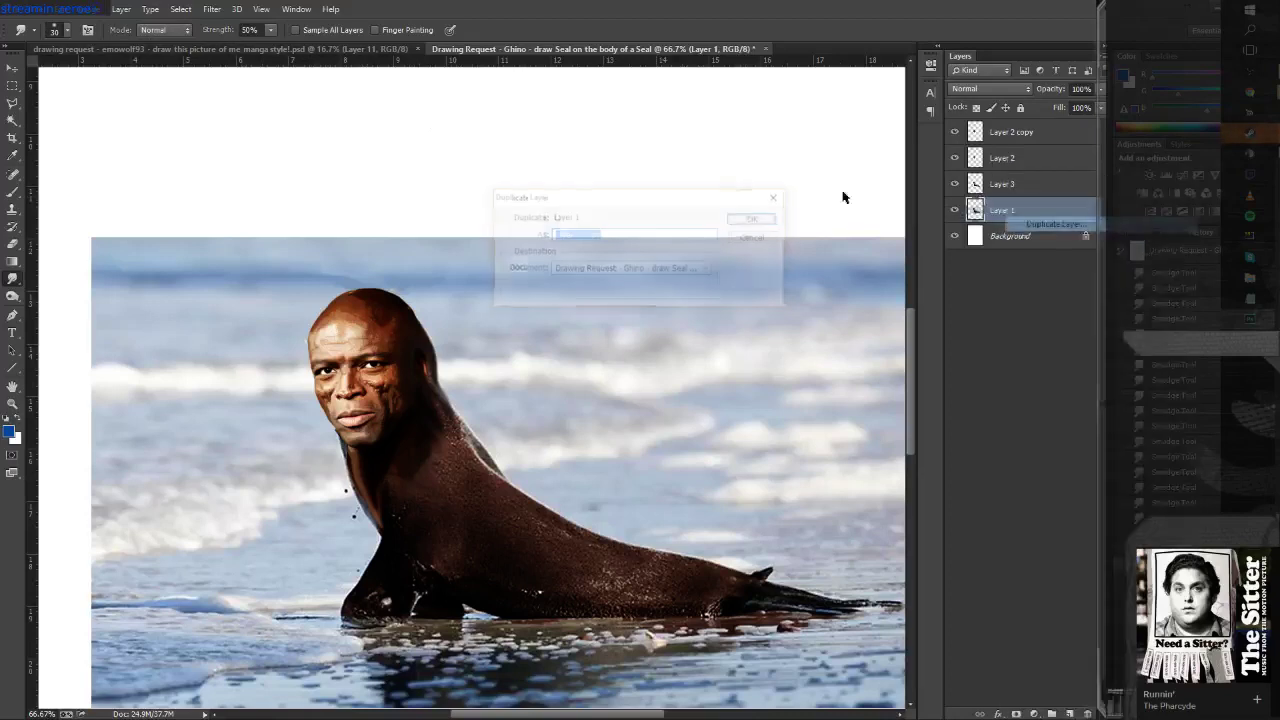
pyautogui.press('Return')
# Try reapplying the last Filter Gallery effect, undo it, and open the Camera Raw Filter instead.
pyautogui.click(212, 9)
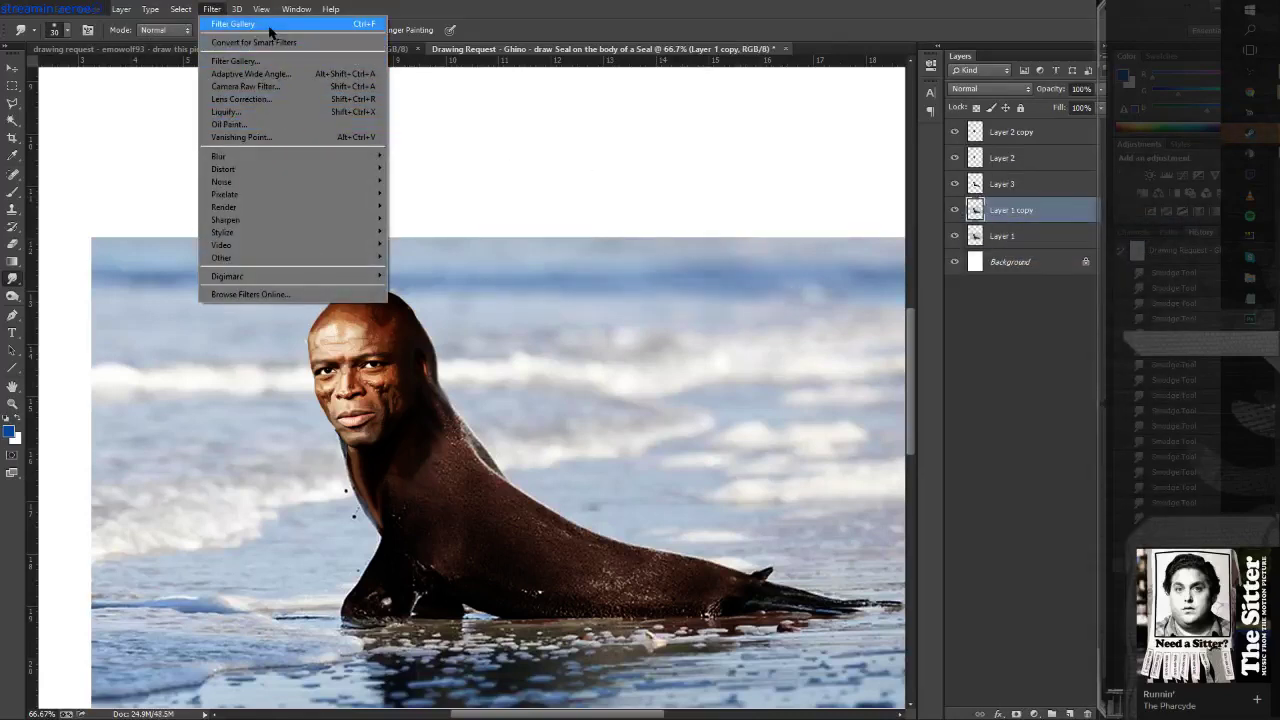
pyautogui.click(270, 27)
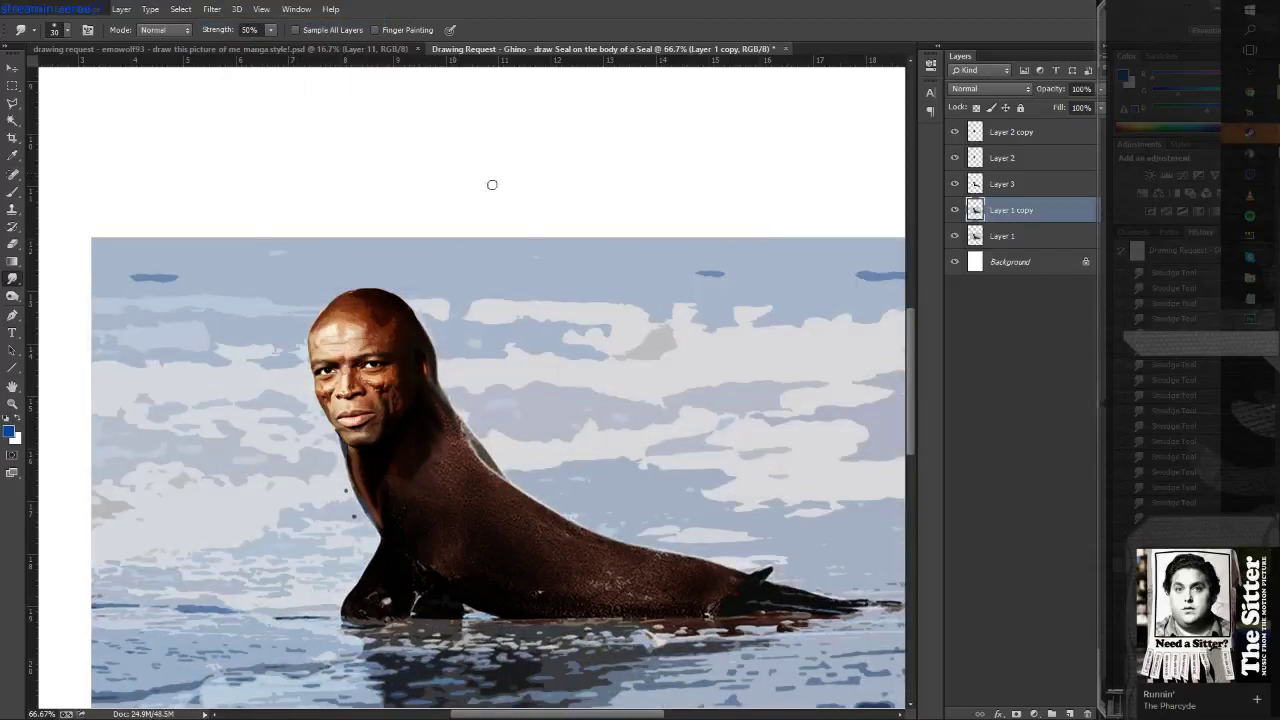
pyautogui.hotkey('ctrl', 'z')
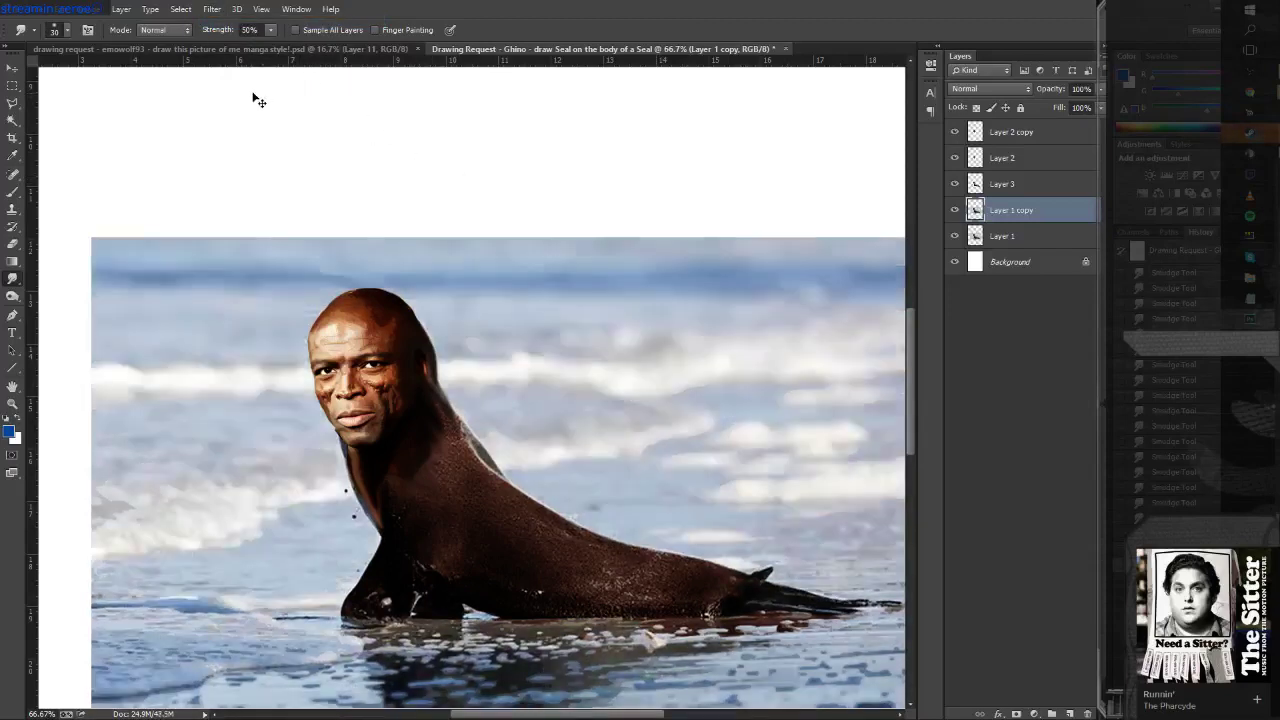
pyautogui.click(212, 9)
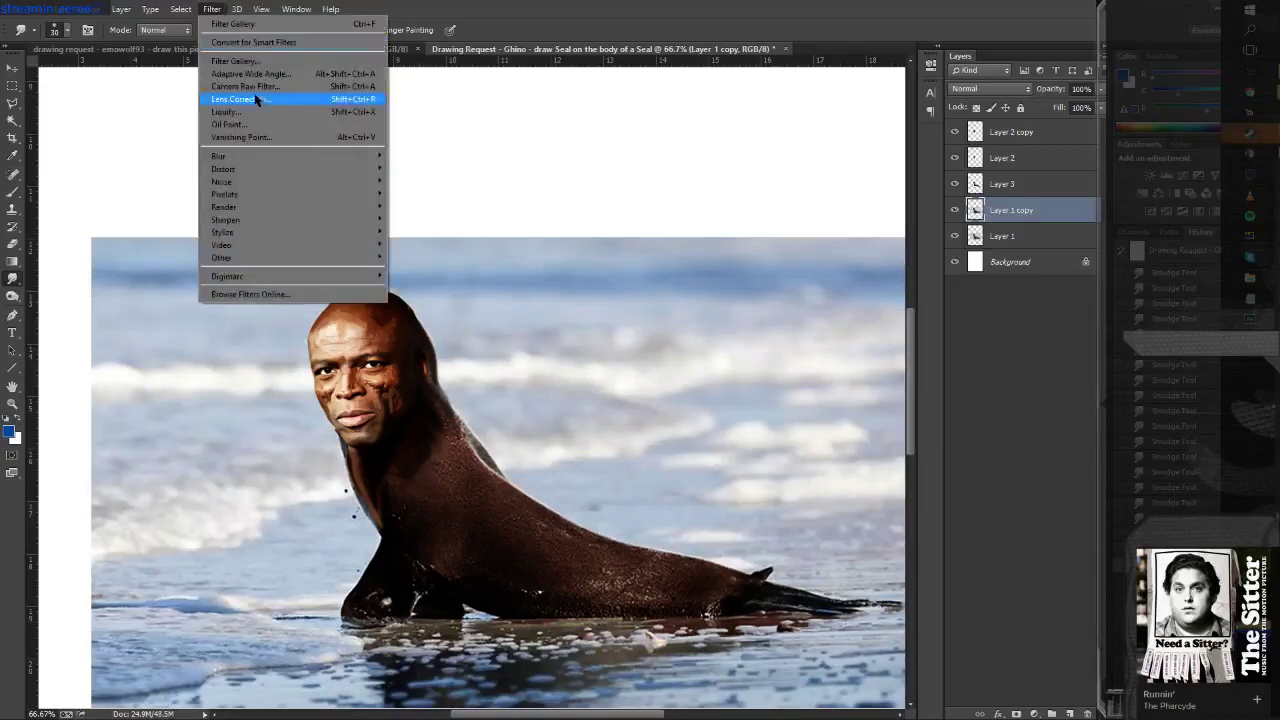
pyautogui.click(251, 89)
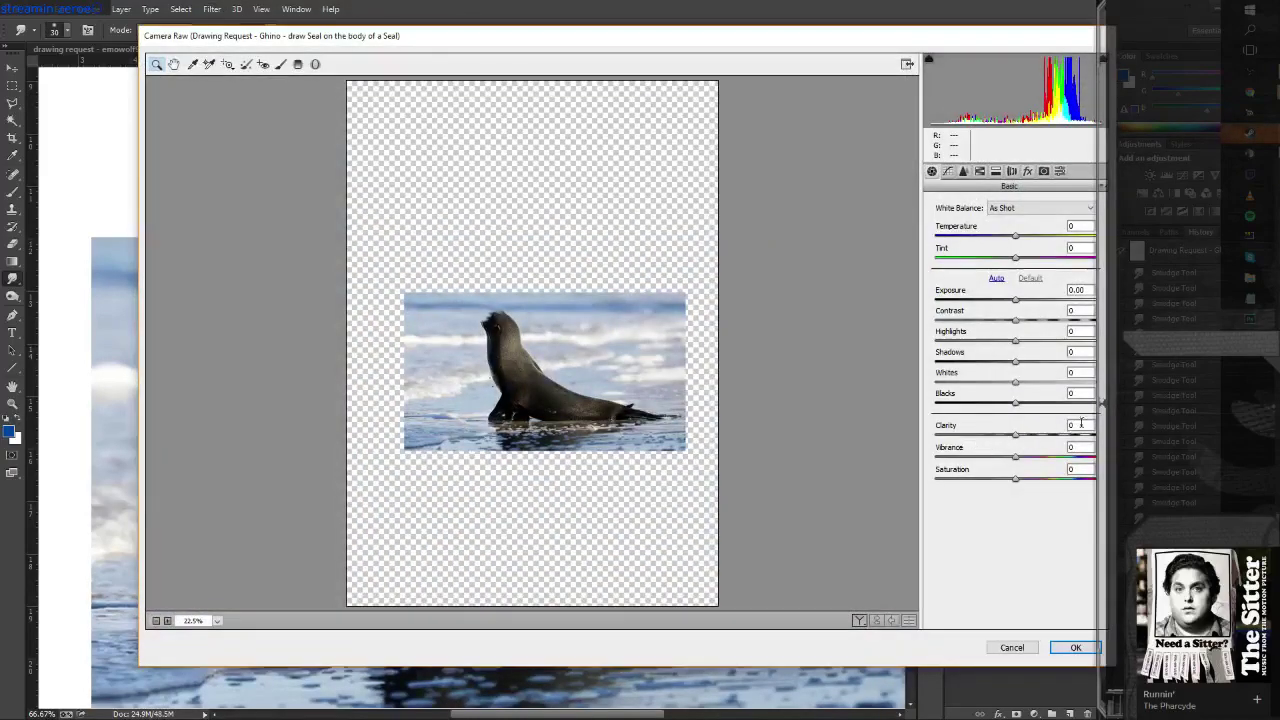
# Push the Camera Raw Clarity slider higher on Layer 1 copy and apply it.
pyautogui.click(1041, 434)
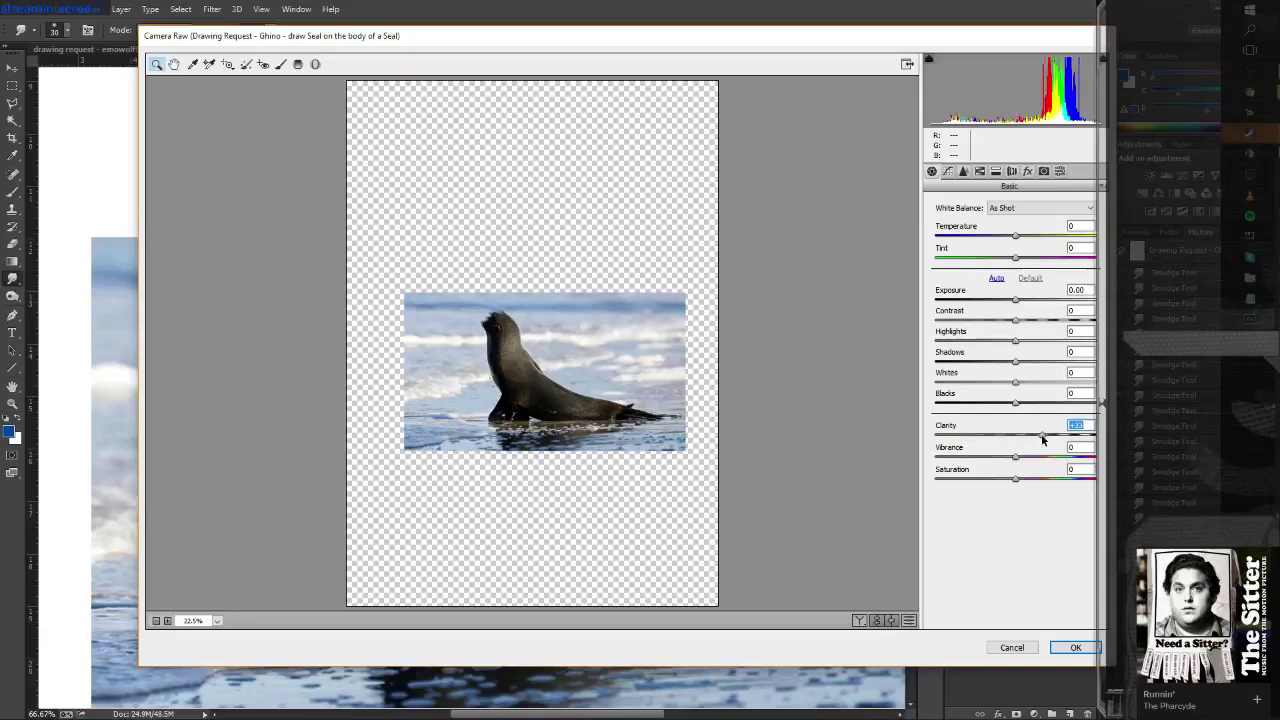
pyautogui.moveTo(1041, 438); pyautogui.dragTo(1062, 435)
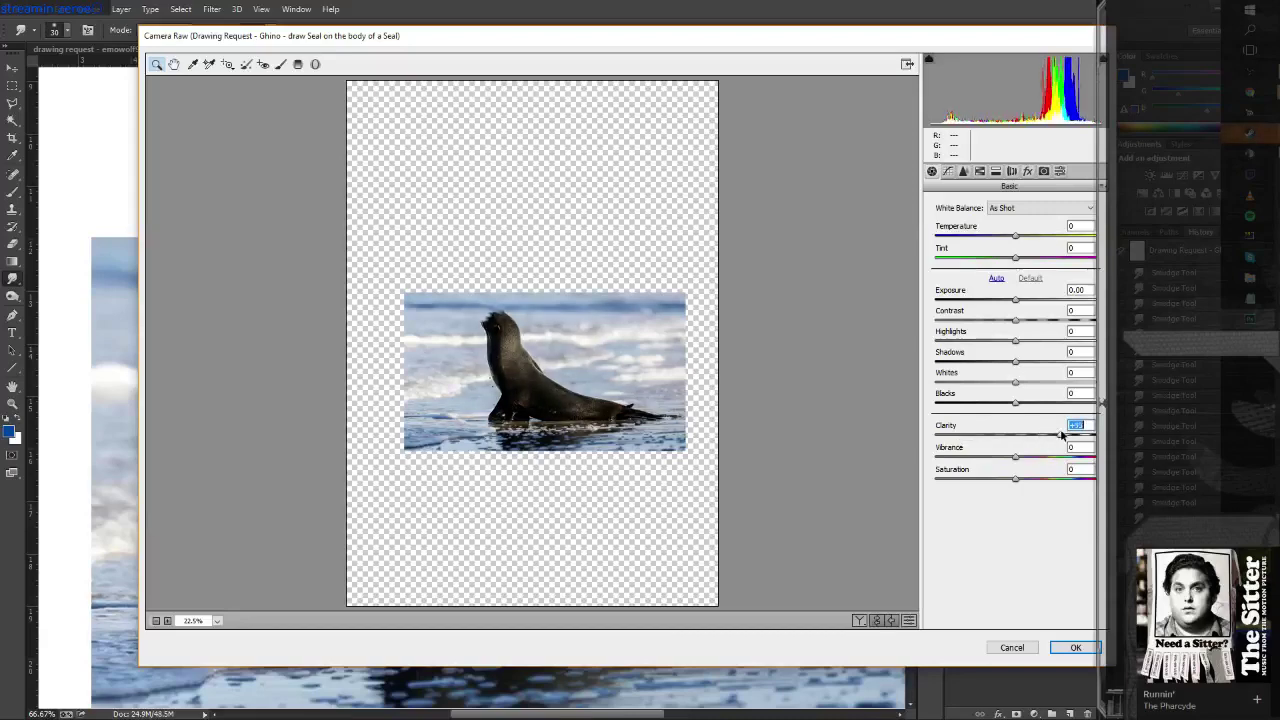
pyautogui.click(1071, 645)
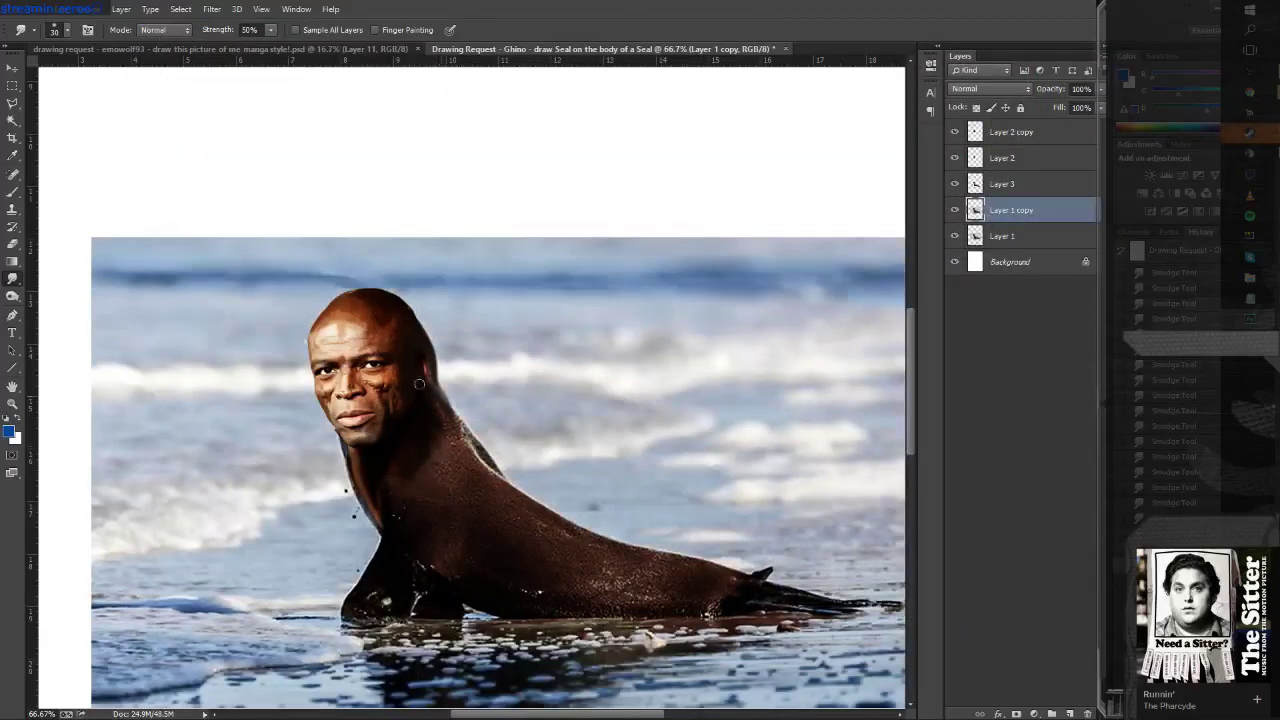
# Apply Artistic > Cutout to Layer 1 copy with maximum Number of Levels and Edge Simplicity 1.
pyautogui.click(237, 9)
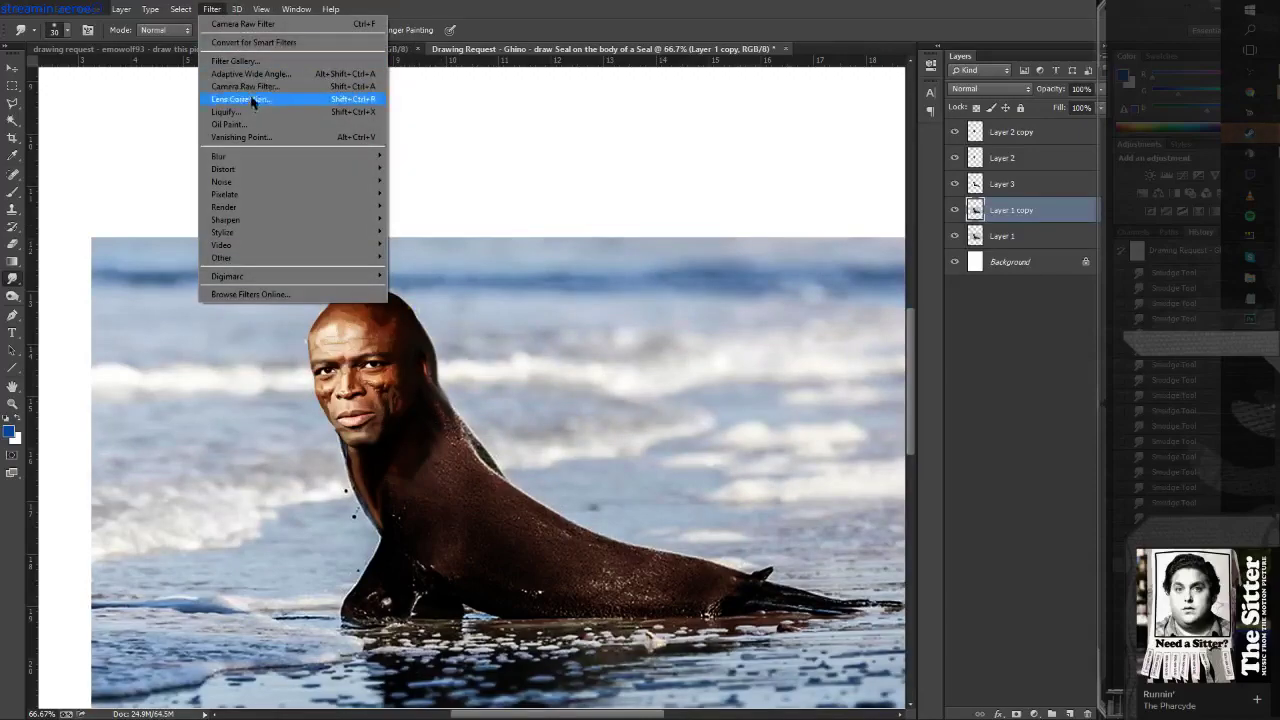
pyautogui.click(250, 63)
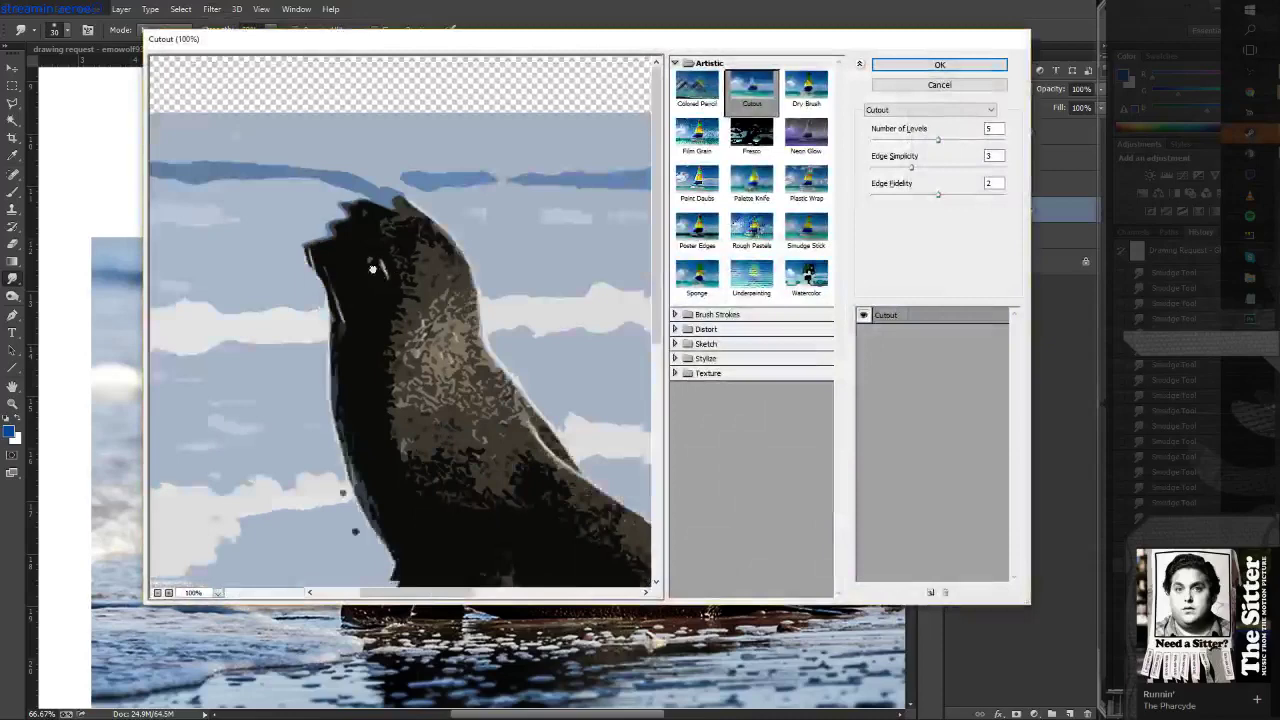
pyautogui.moveTo(603, 322); pyautogui.dragTo(603, 274)
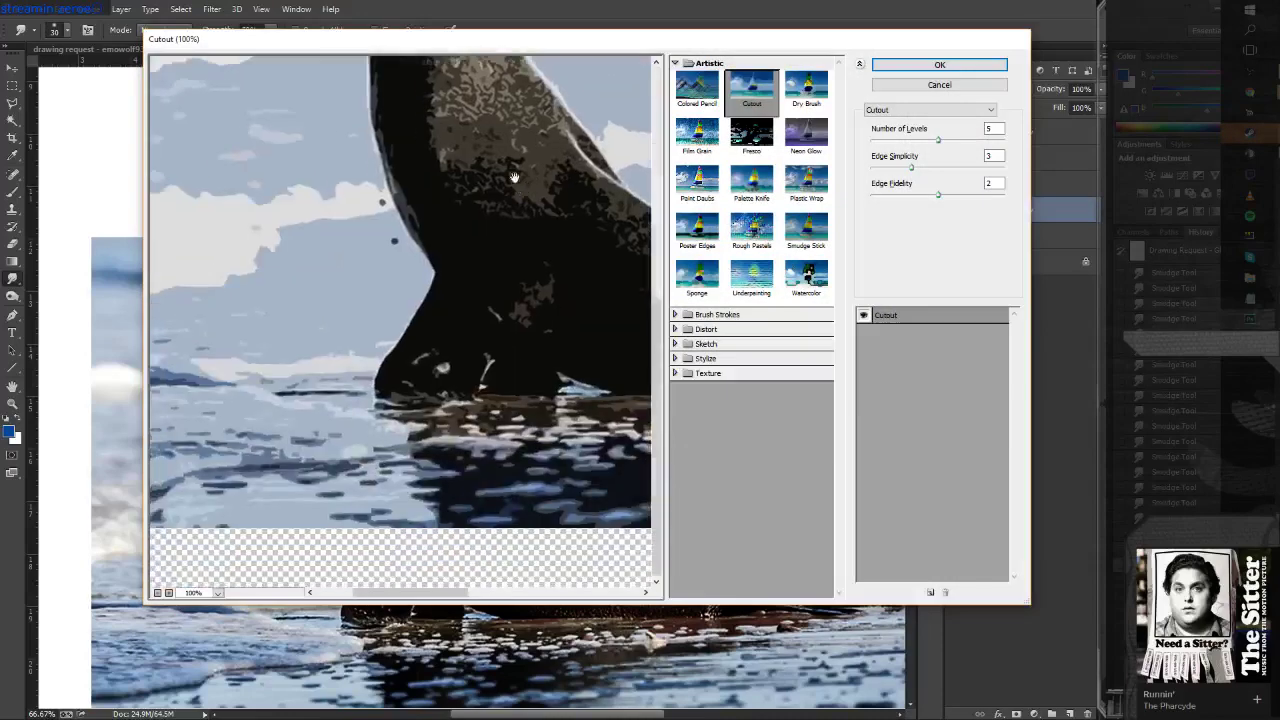
pyautogui.click(975, 141)
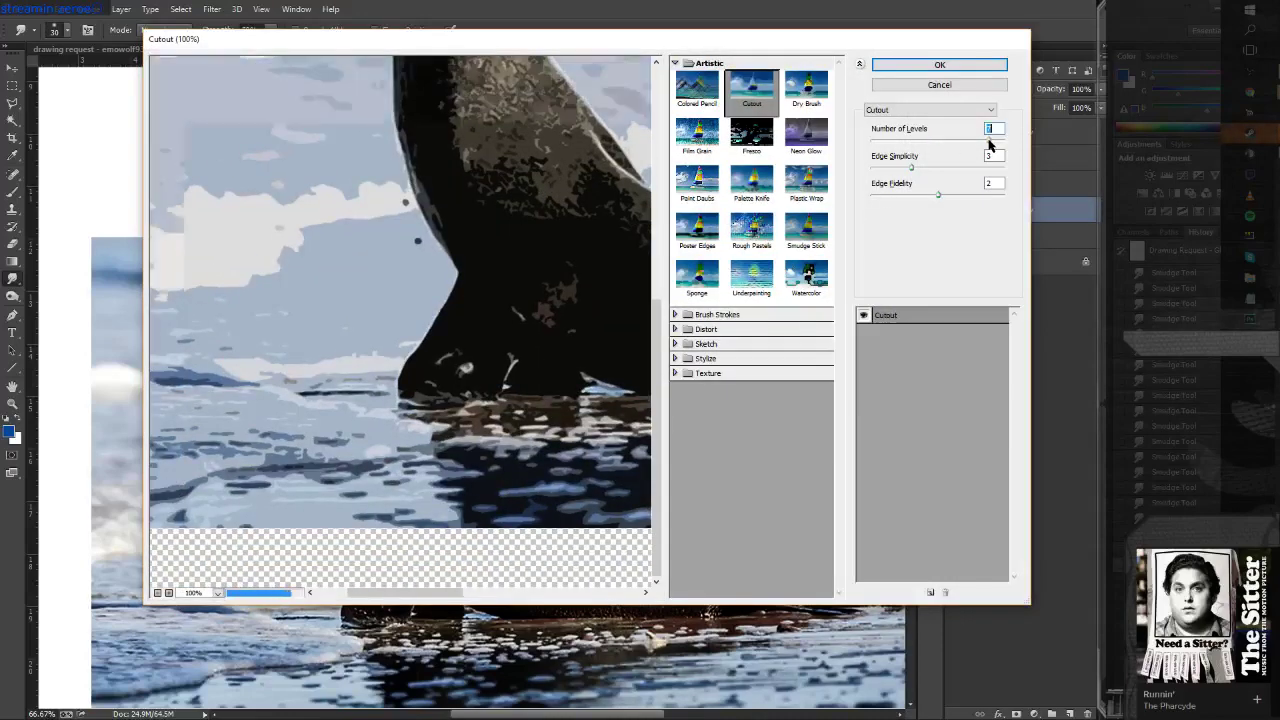
pyautogui.click(890, 167)
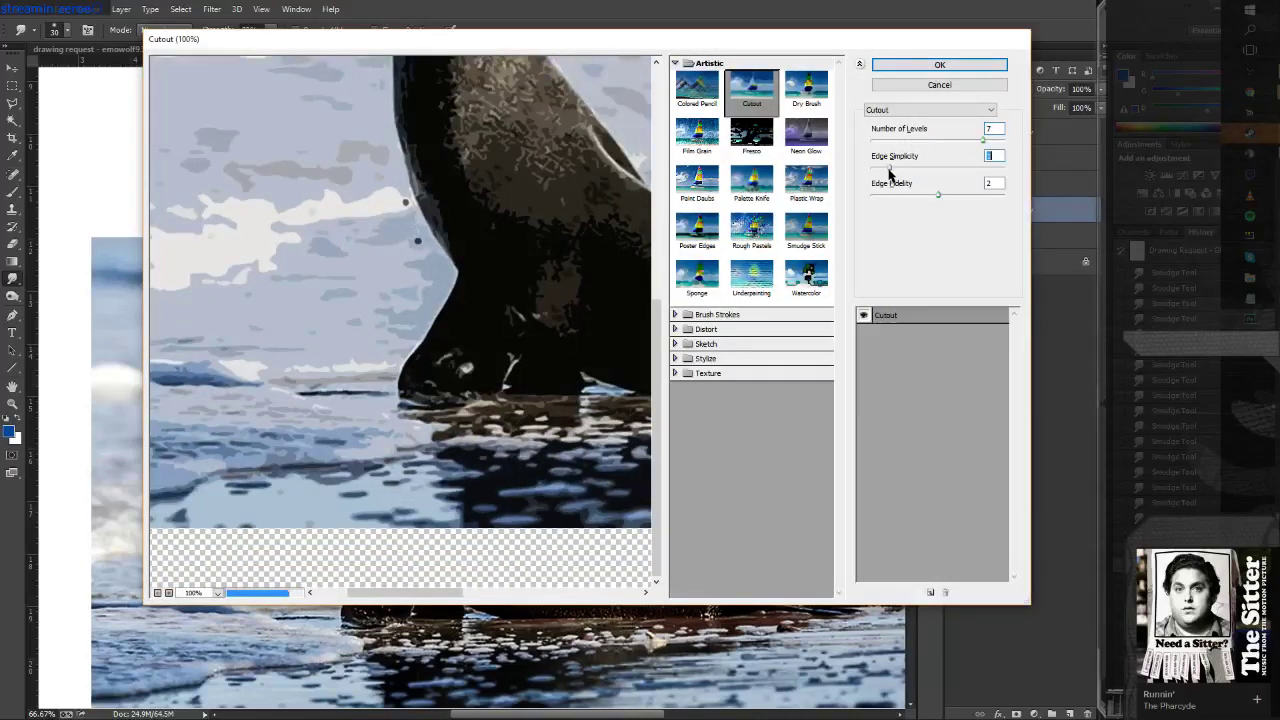
pyautogui.click(996, 140)
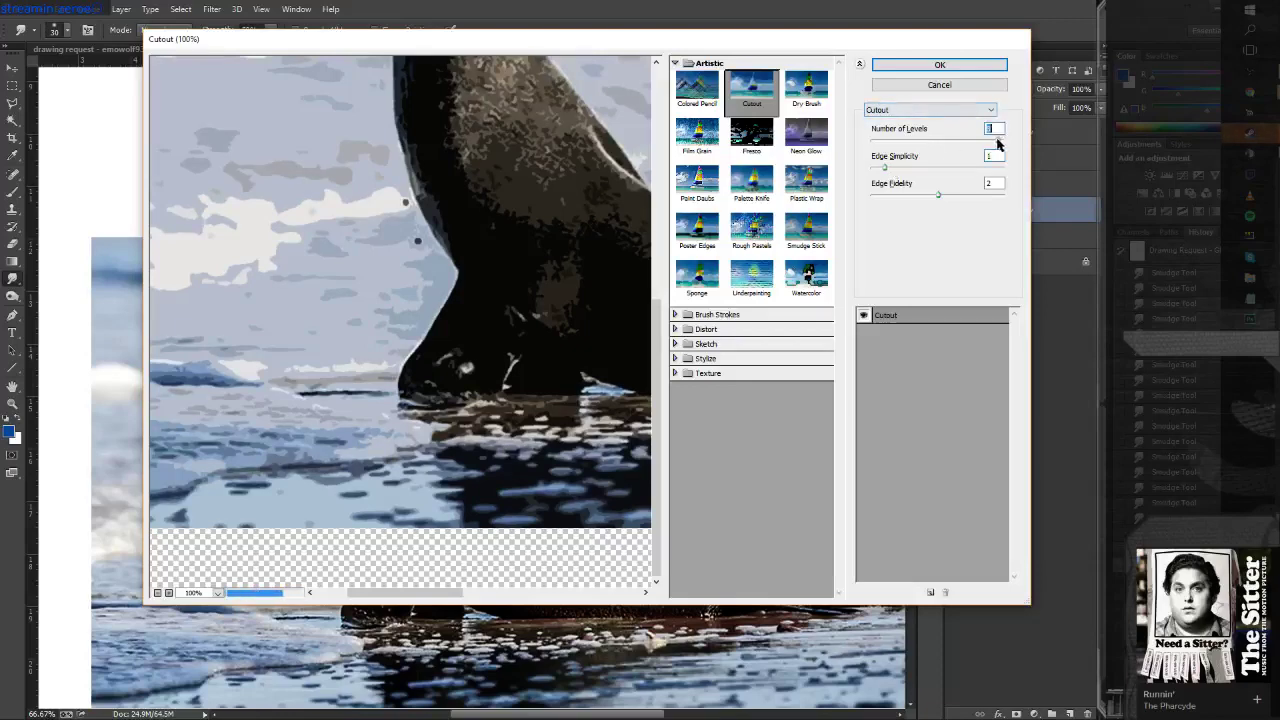
pyautogui.click(980, 66)
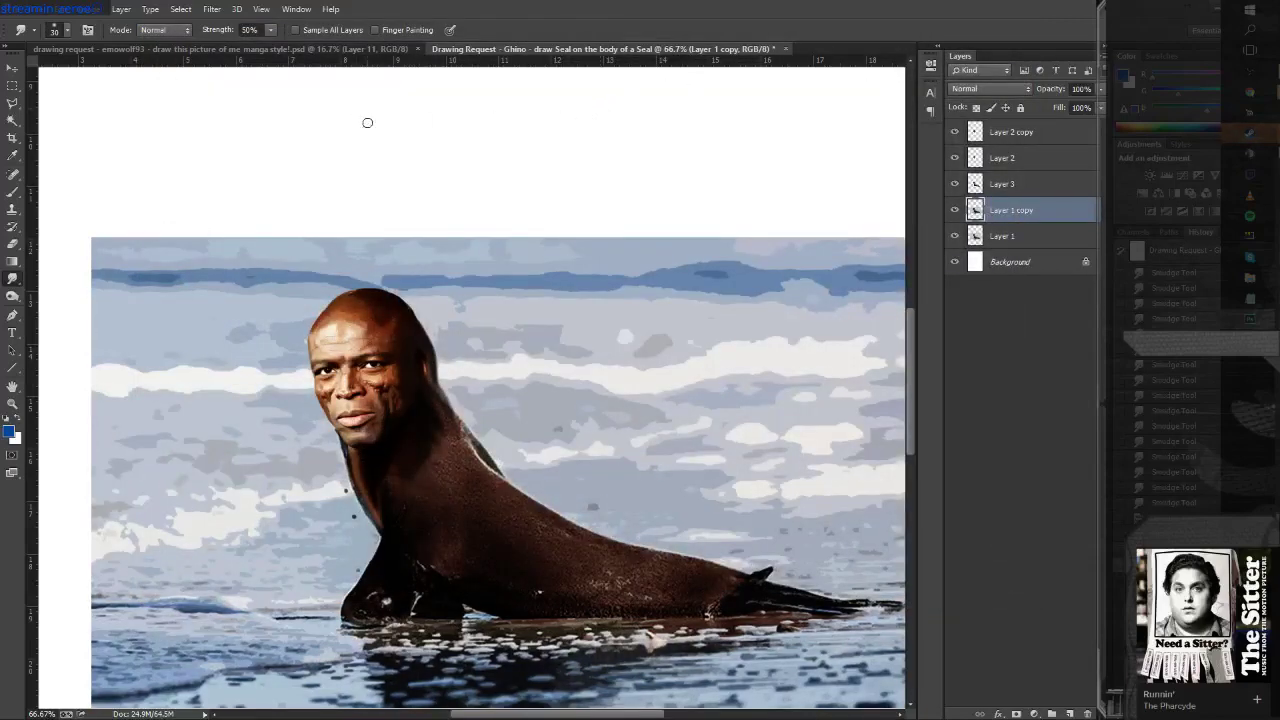
# Zoom to 50% to see the whole page and select the Crop tool.
pyautogui.hotkey('ctrl', '-')
pyautogui.hotkey('ctrl', '-')
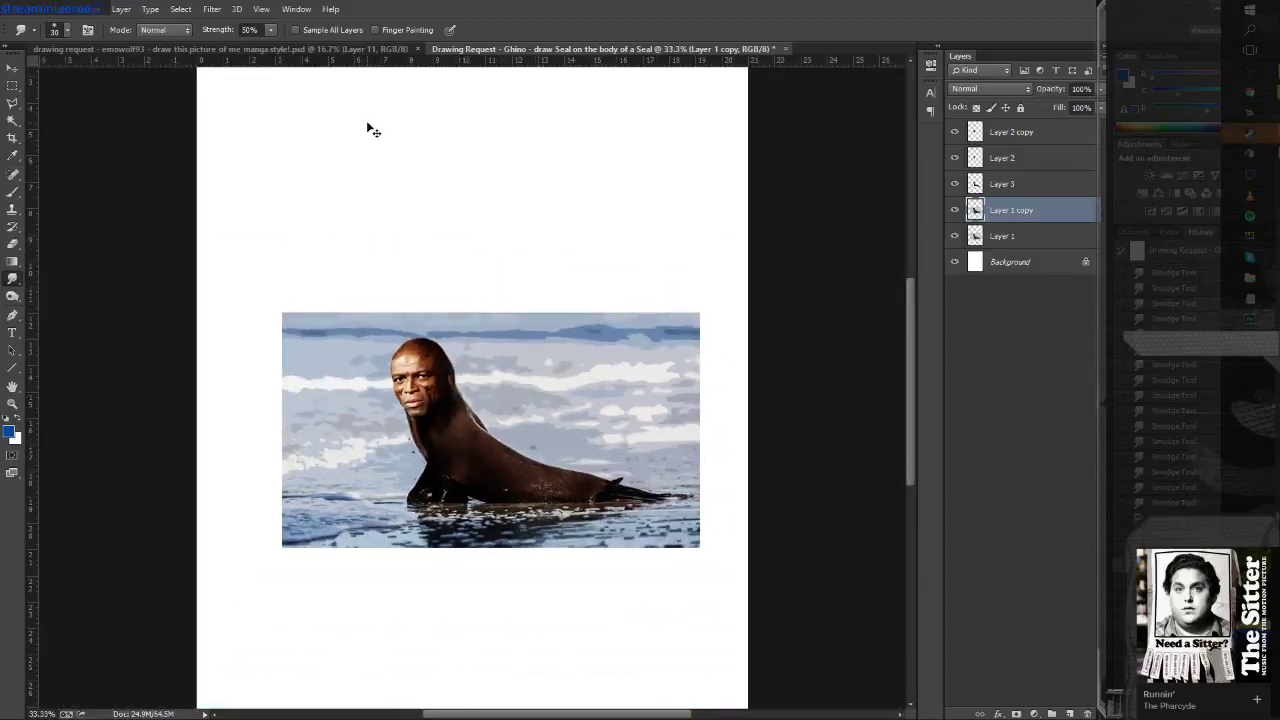
pyautogui.hotkey('ctrl', '+')
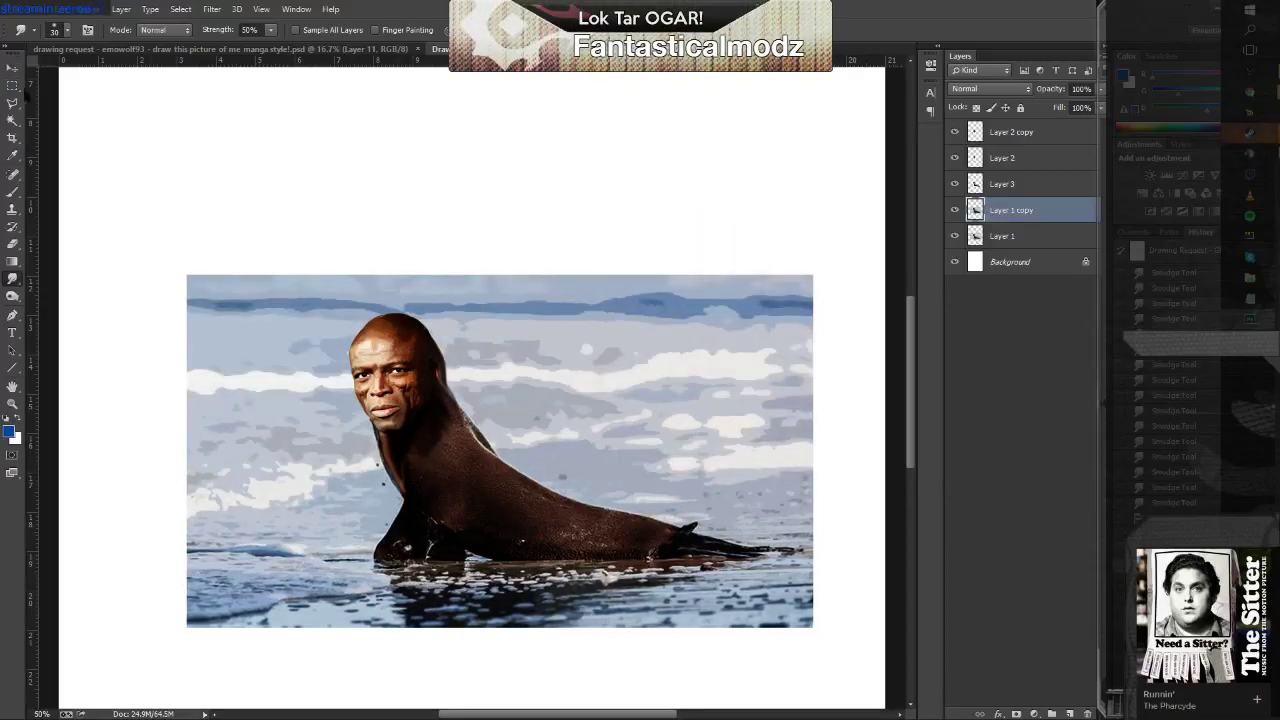
pyautogui.click(13, 139)
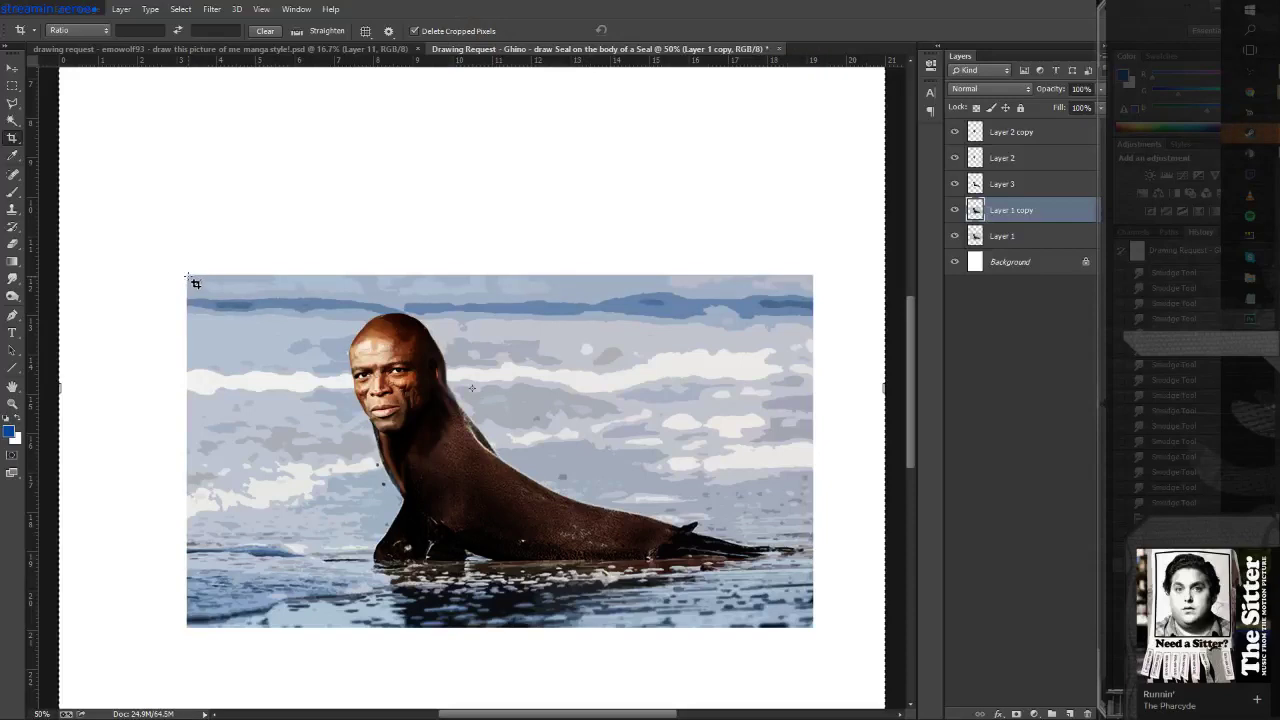
# Crop the canvas to the beach photo, trimming the white page, and zoom to 33.3%.
pyautogui.moveTo(188, 276); pyautogui.dragTo(815, 628)
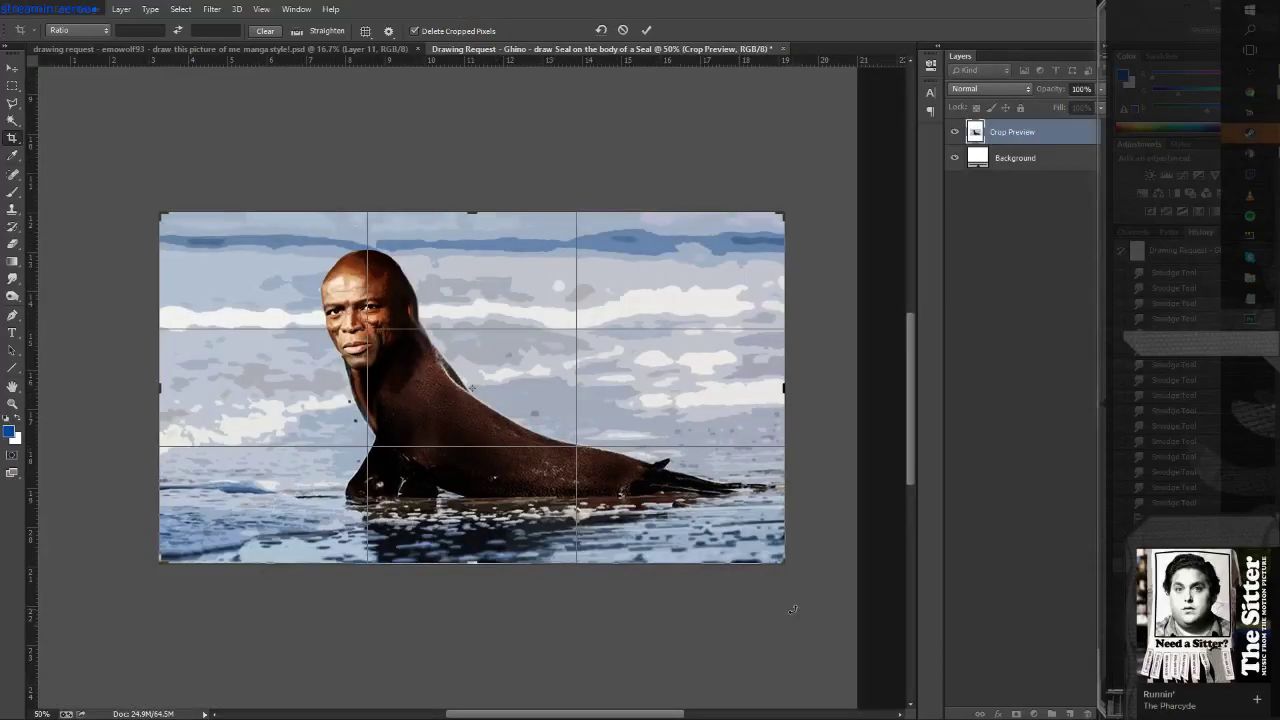
pyautogui.press('Return')
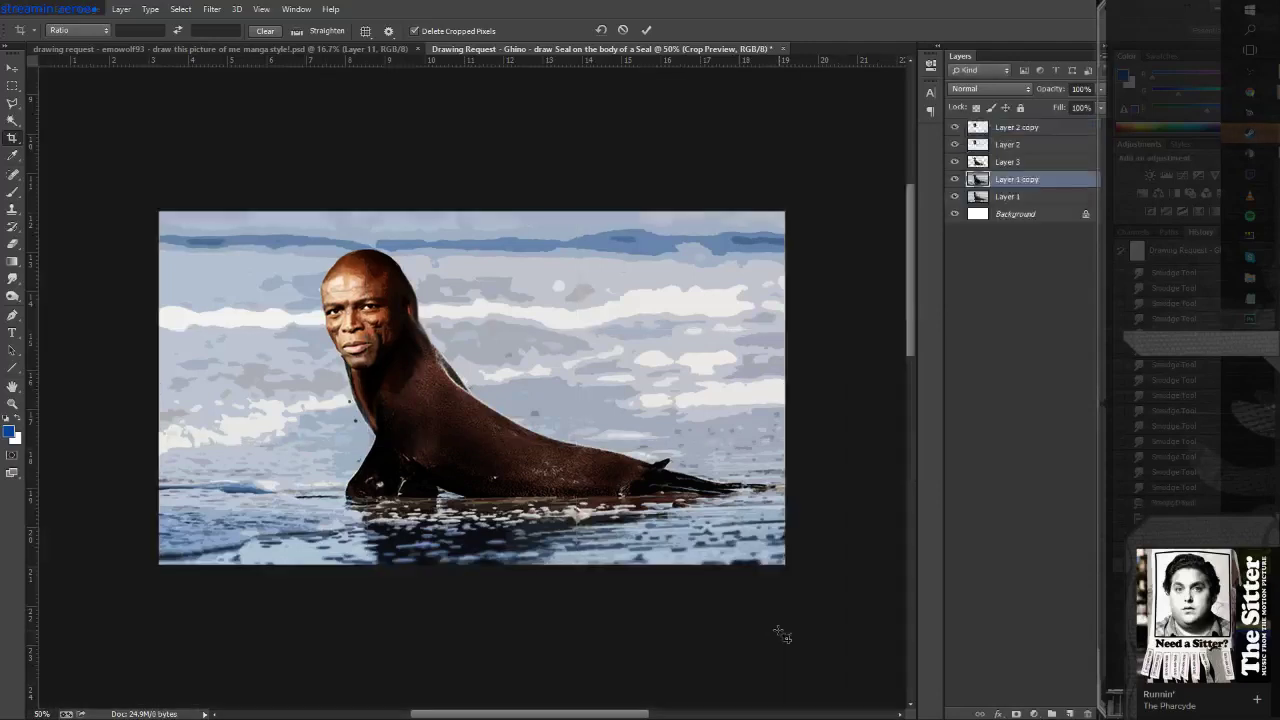
pyautogui.hotkey('ctrl', '-')
pyautogui.hotkey('ctrl', '+')
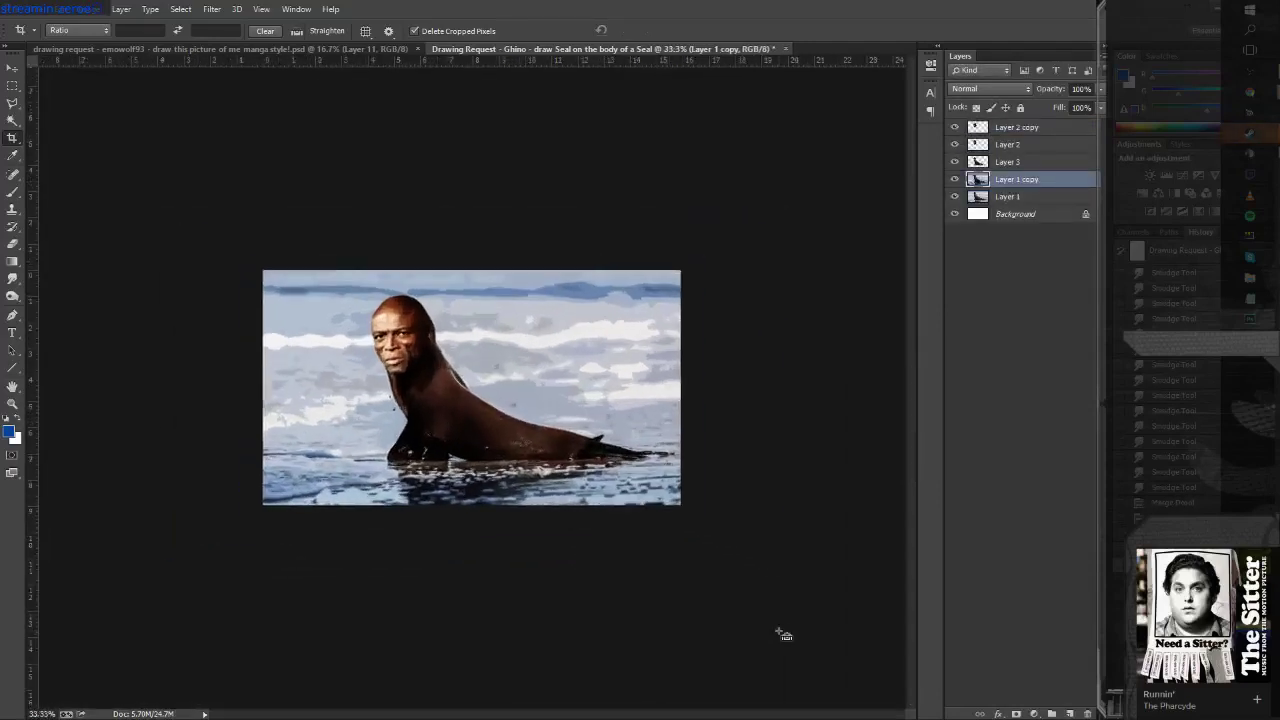
# Merge the layers from Layer 2 copy down to Layer 1 and duplicate the merged layer.
pyautogui.click(1027, 197)
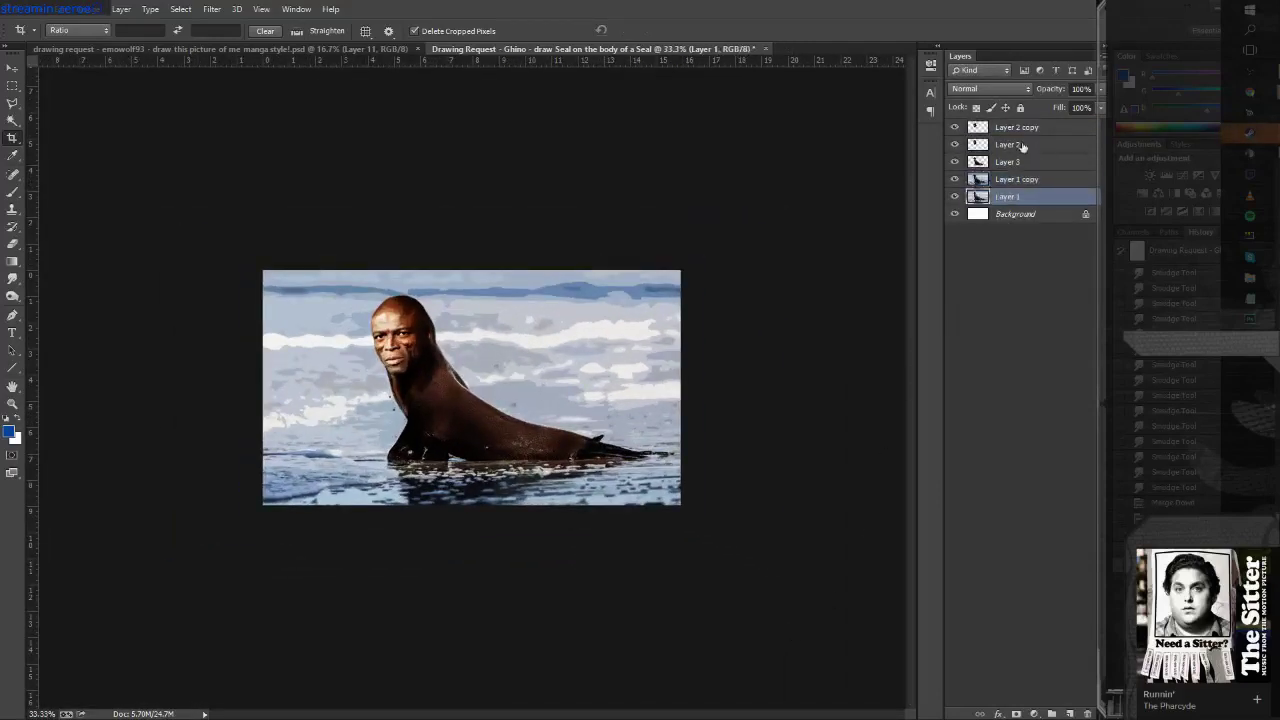
pyautogui.keyDown('shift'); pyautogui.click(1022, 128); pyautogui.keyUp('shift')
pyautogui.hotkey('ctrl', 'e')
pyautogui.rightClick(1022, 130)
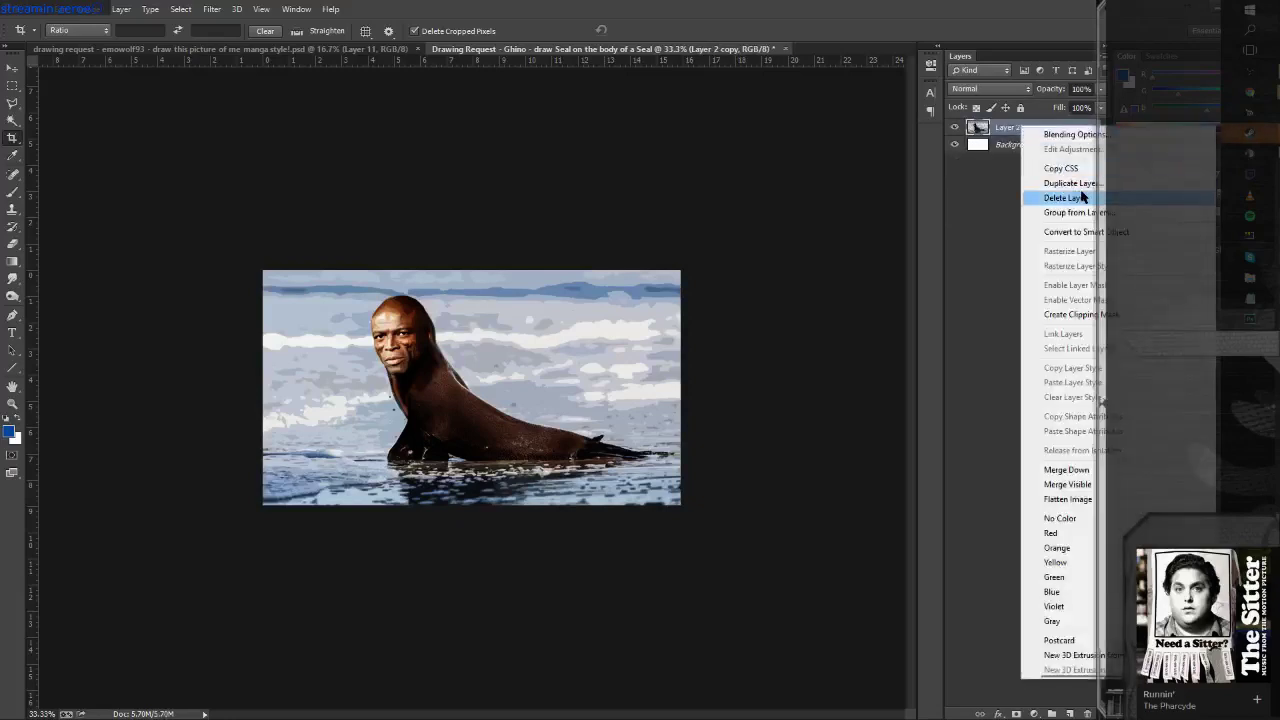
pyautogui.click(1075, 184)
pyautogui.press('Return')
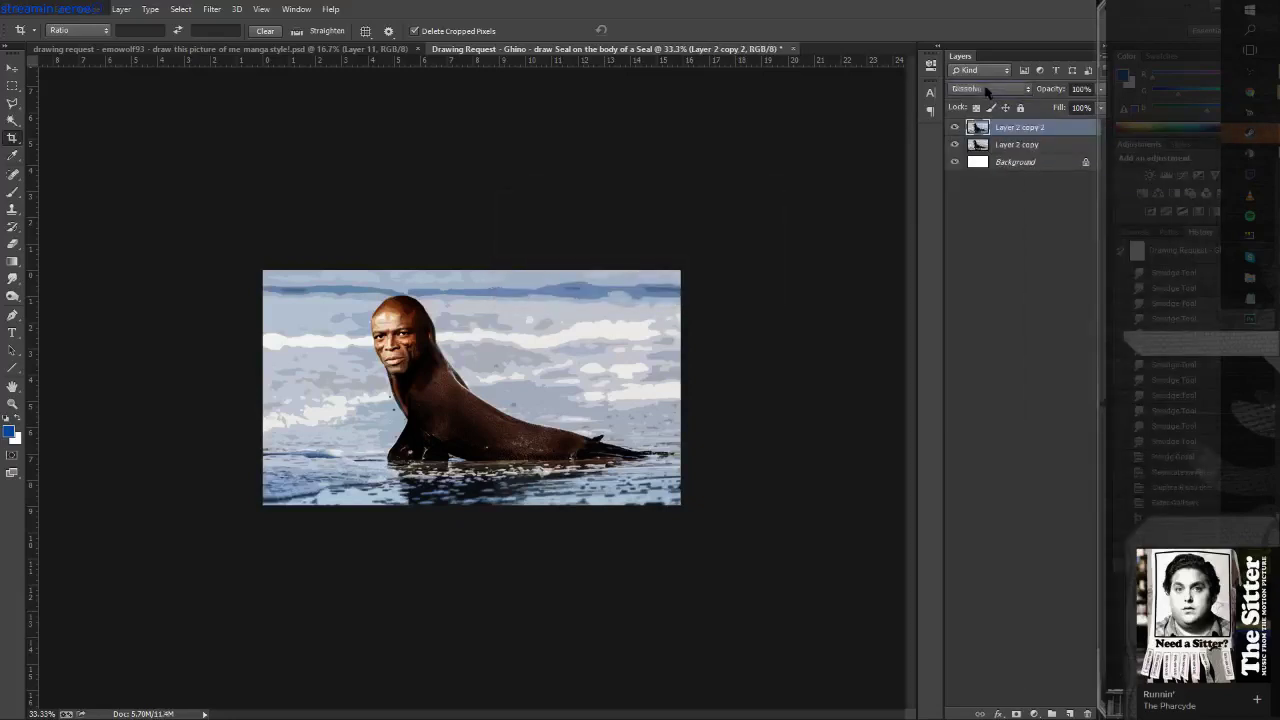
# Blend the duplicate in Multiply at 50% opacity, toggling it to compare.
pyautogui.scroll(-3, 985, 90)
pyautogui.scroll(-3, 978, 92)
pyautogui.scroll(3, 978, 92)
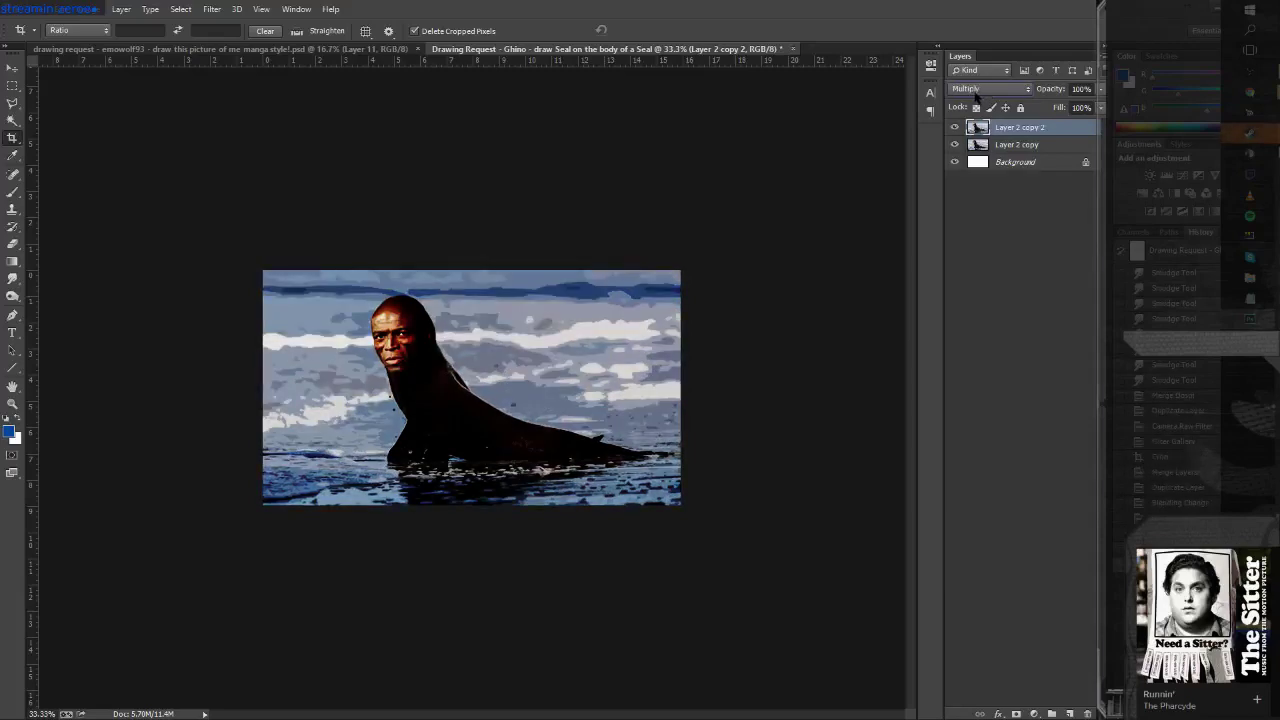
pyautogui.click(988, 92)
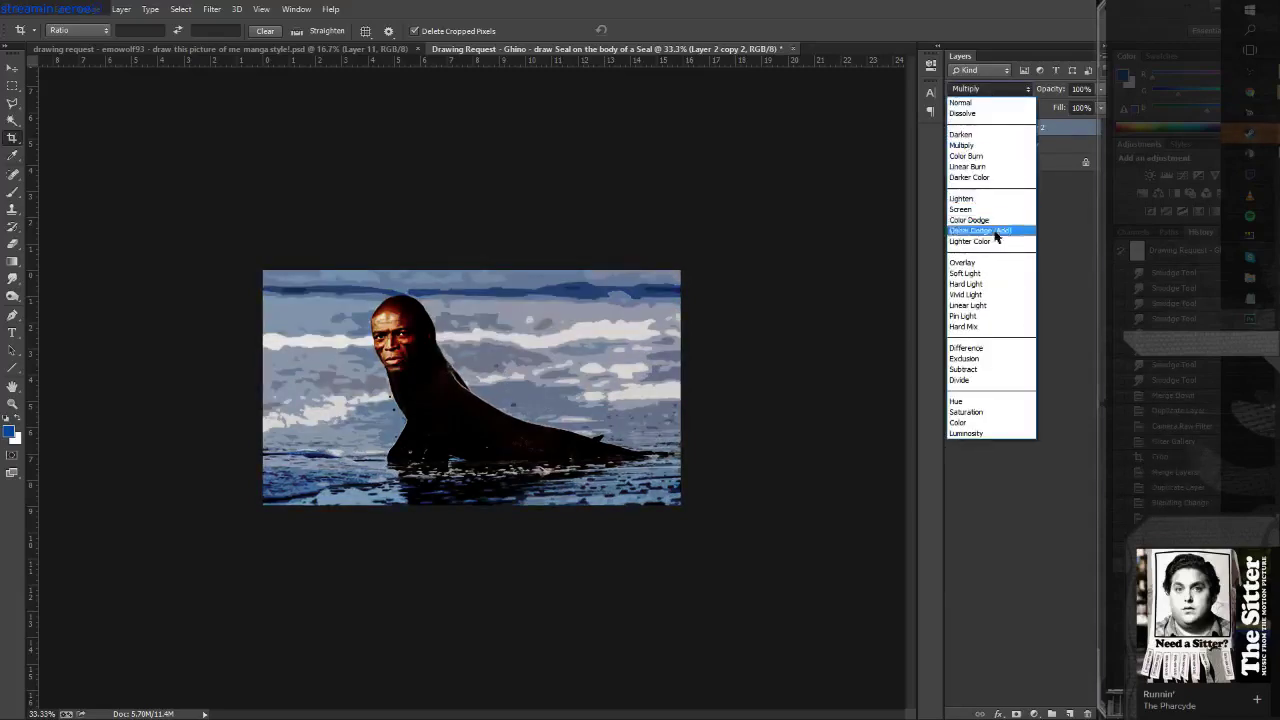
pyautogui.click(973, 266)
pyautogui.click(1012, 90)
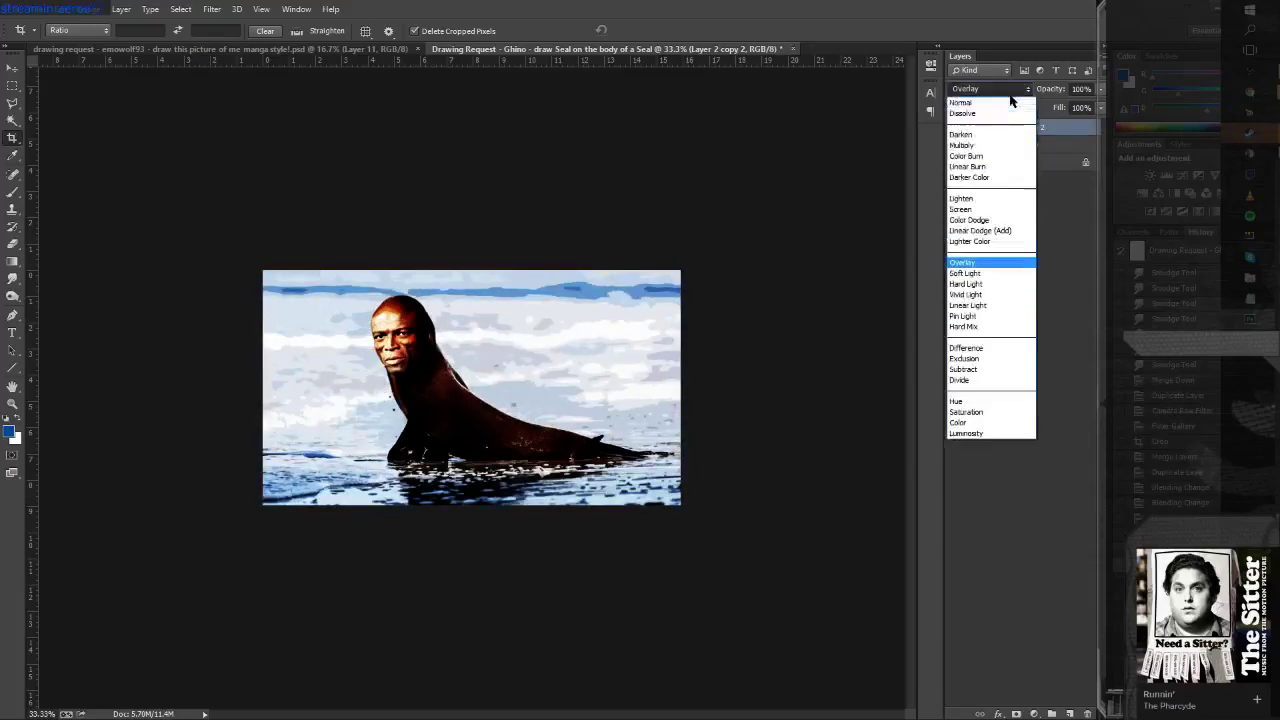
pyautogui.click(975, 147)
pyautogui.moveTo(1100, 89); pyautogui.dragTo(1073, 108)
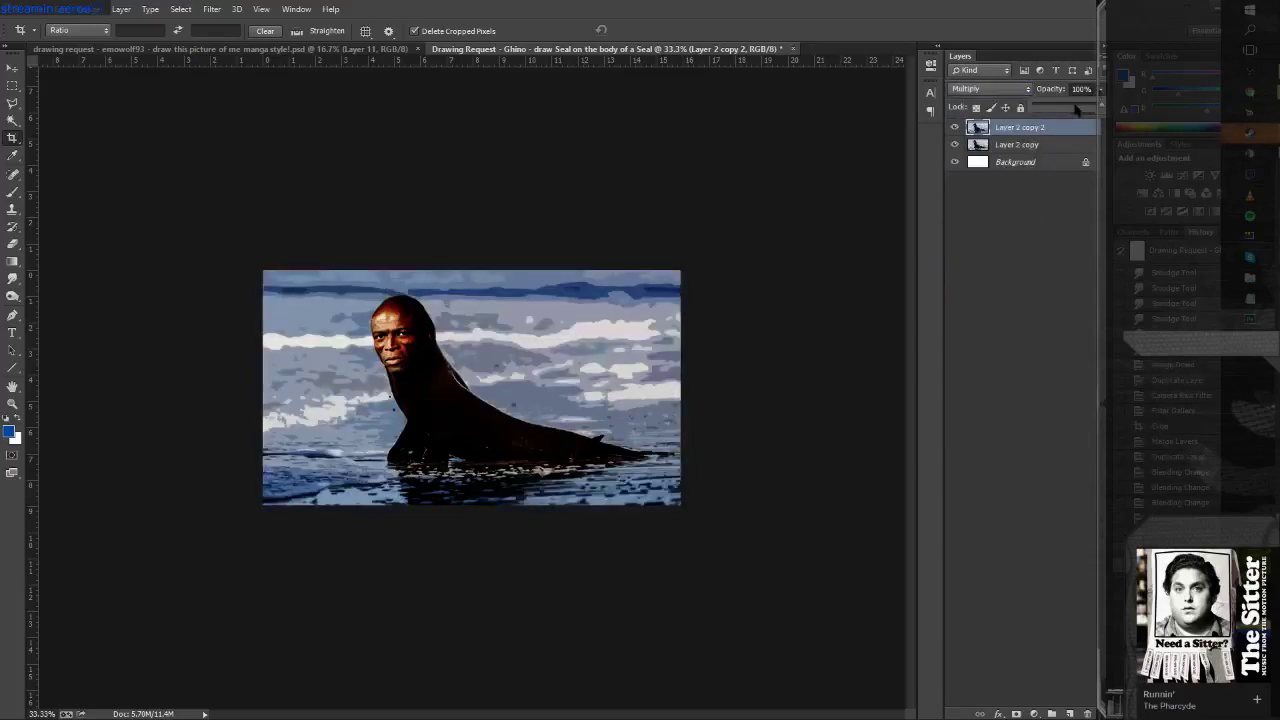
pyautogui.click(955, 127)
pyautogui.click(955, 127)
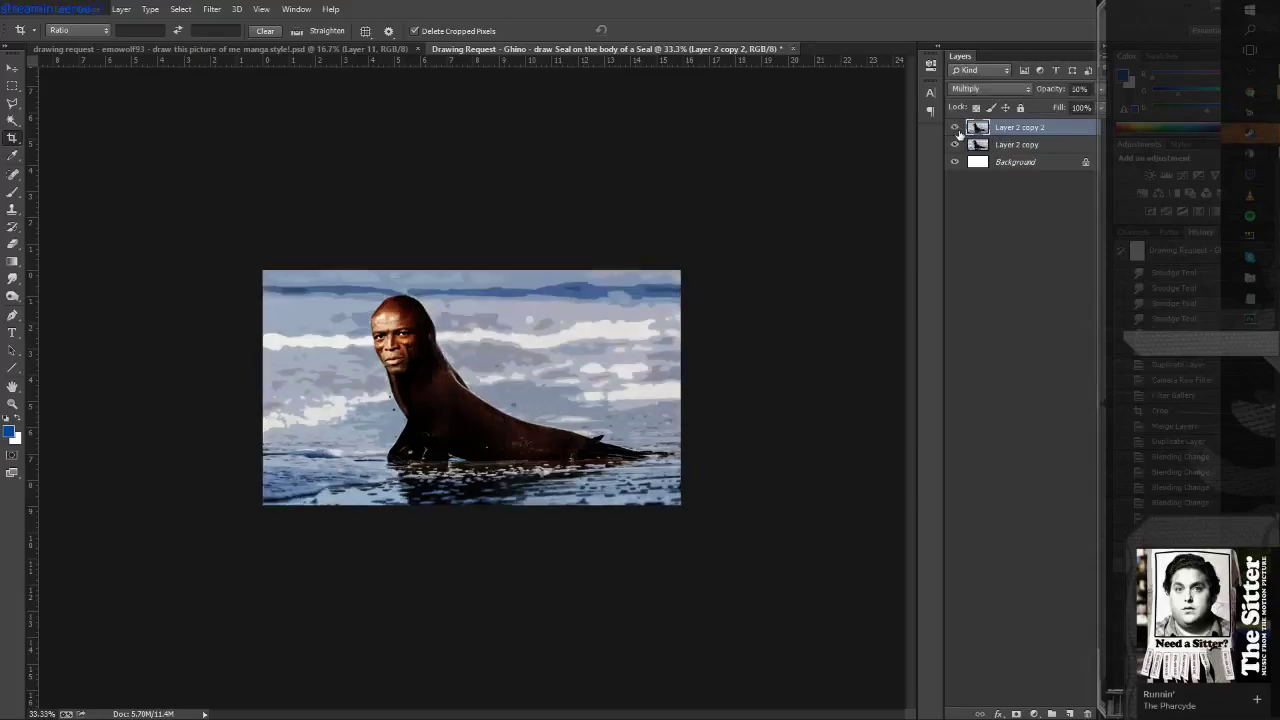
# Apply Oil Paint with increased Stylization to the top layer and toggle it to compare.
pyautogui.click(211, 9)
pyautogui.click(239, 125)
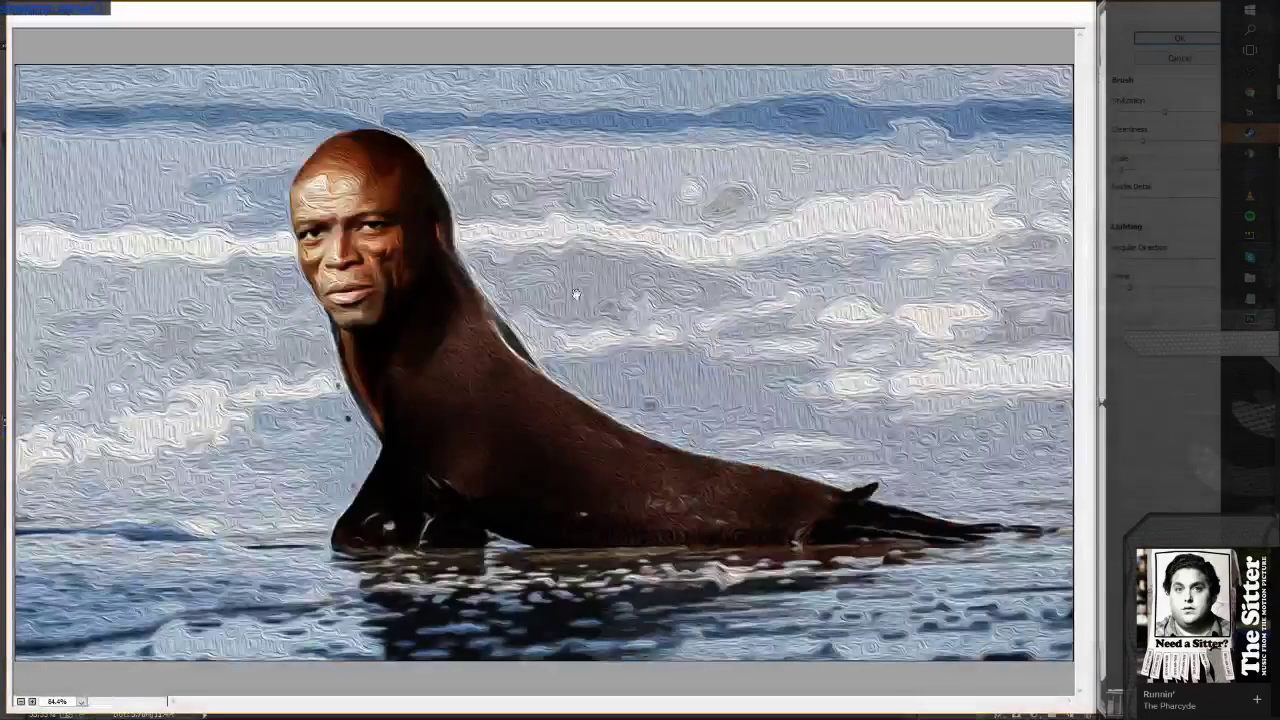
pyautogui.moveTo(1165, 112); pyautogui.dragTo(1184, 114)
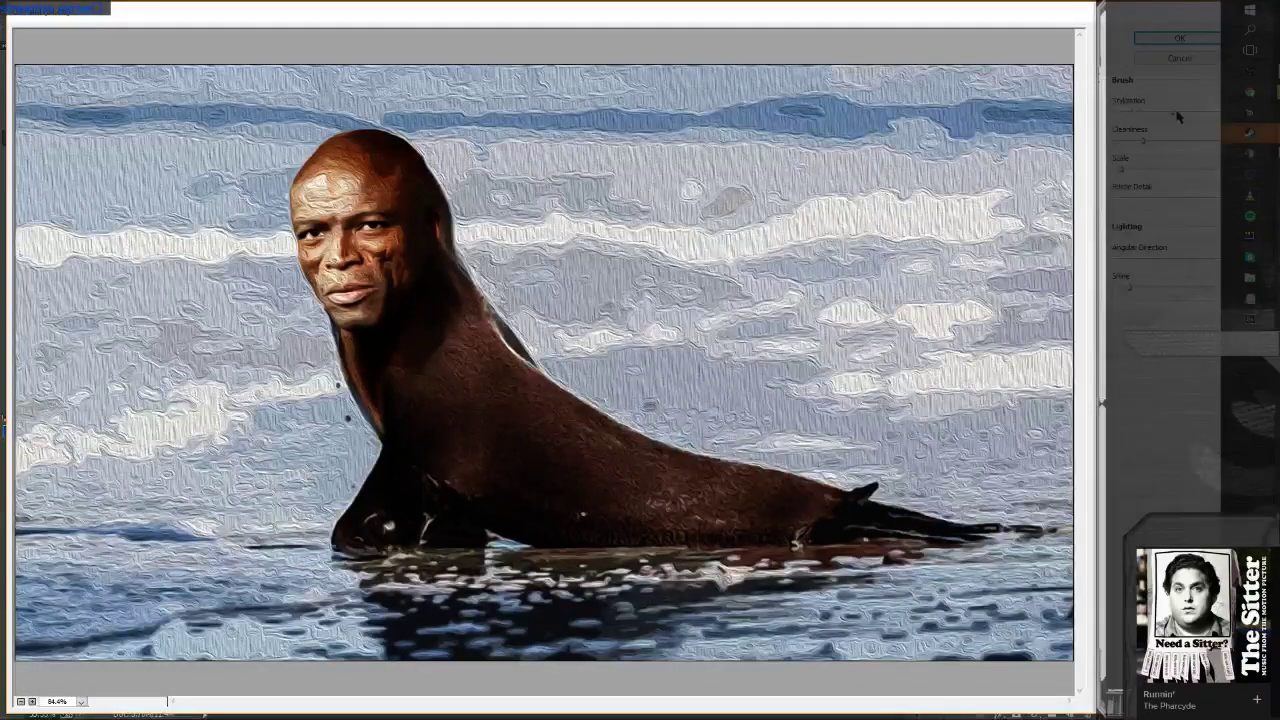
pyautogui.click(1163, 41)
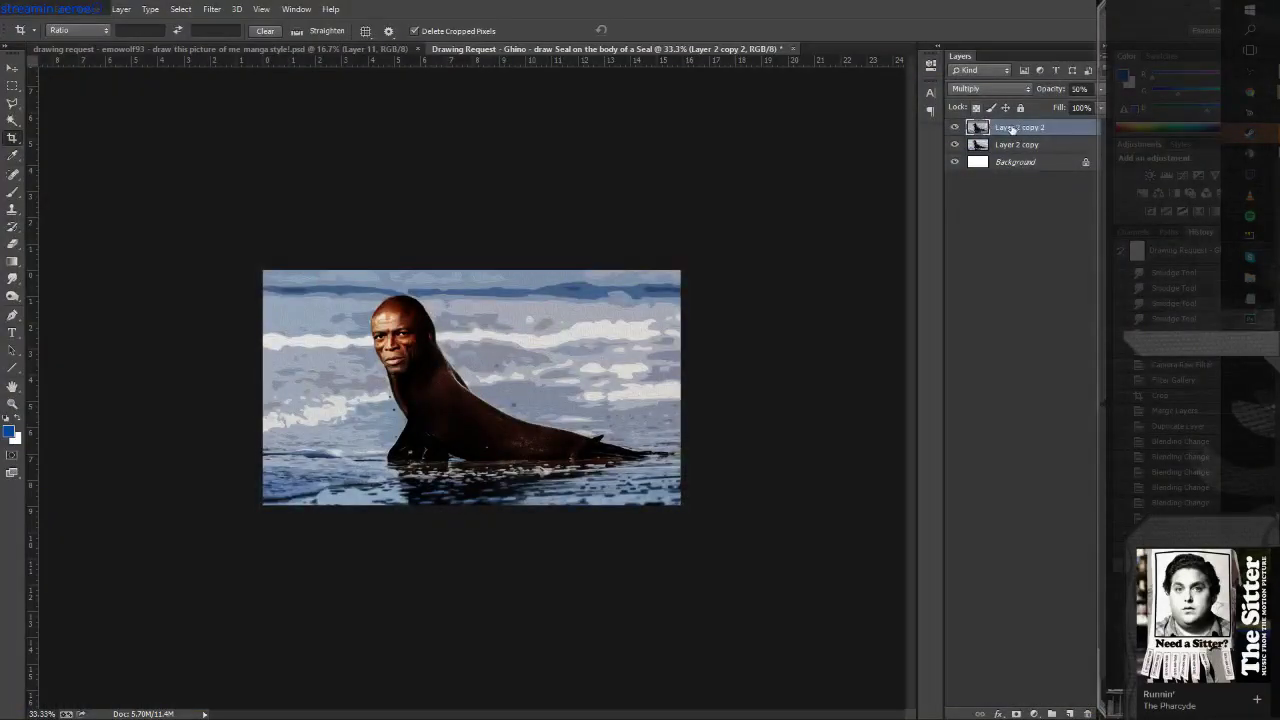
pyautogui.click(955, 126)
pyautogui.click(955, 126)
pyautogui.keyDown('shift'); pyautogui.click(1025, 145); pyautogui.keyUp('shift')
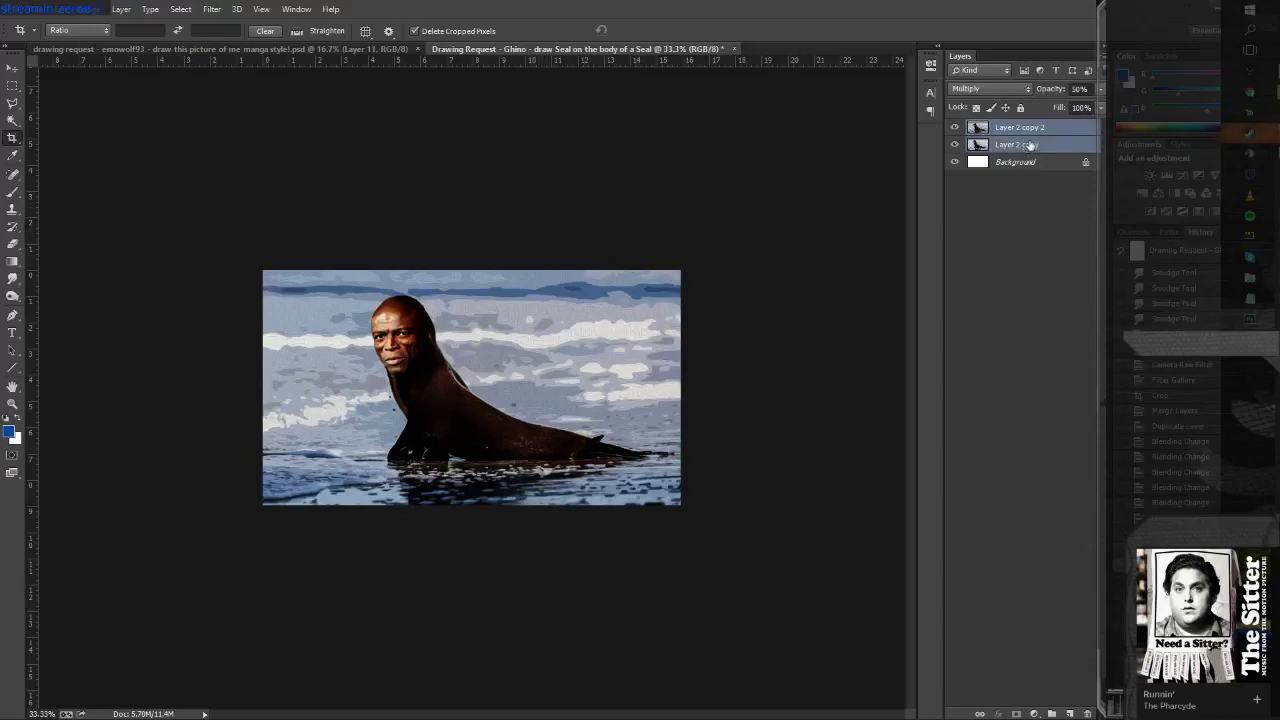
# Merge the two seal layers into one and duplicate the merged layer.
pyautogui.hotkey('ctrl', 'e')
pyautogui.rightClick(1012, 134)
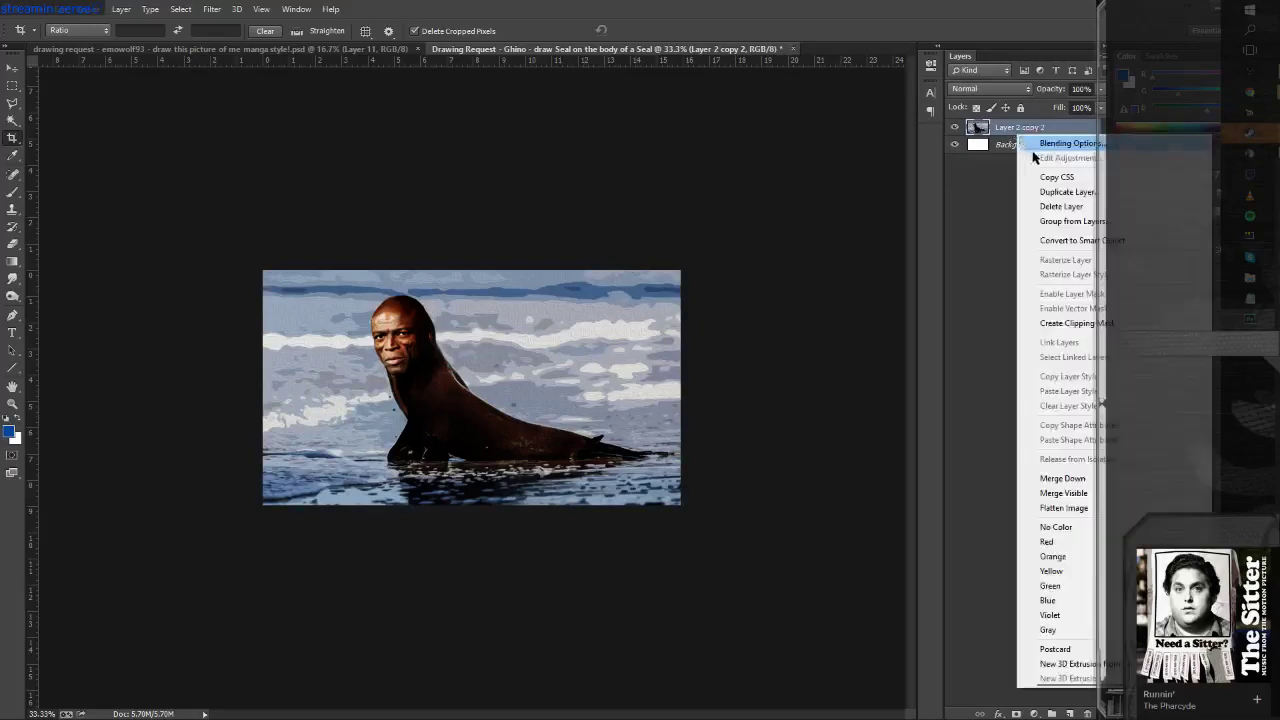
pyautogui.click(1062, 196)
pyautogui.press('Return')
# Soften the duplicate by lowering Clarity strongly in the Camera Raw Filter.
pyautogui.click(212, 9)
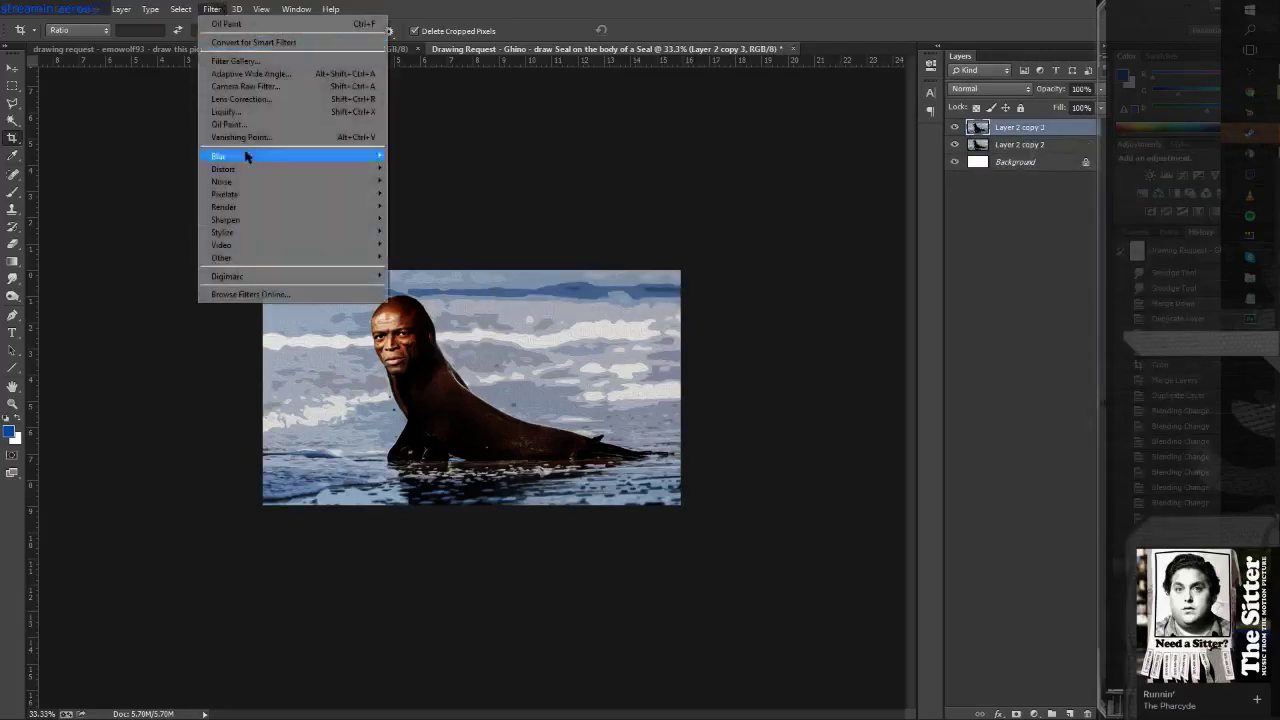
pyautogui.click(245, 86)
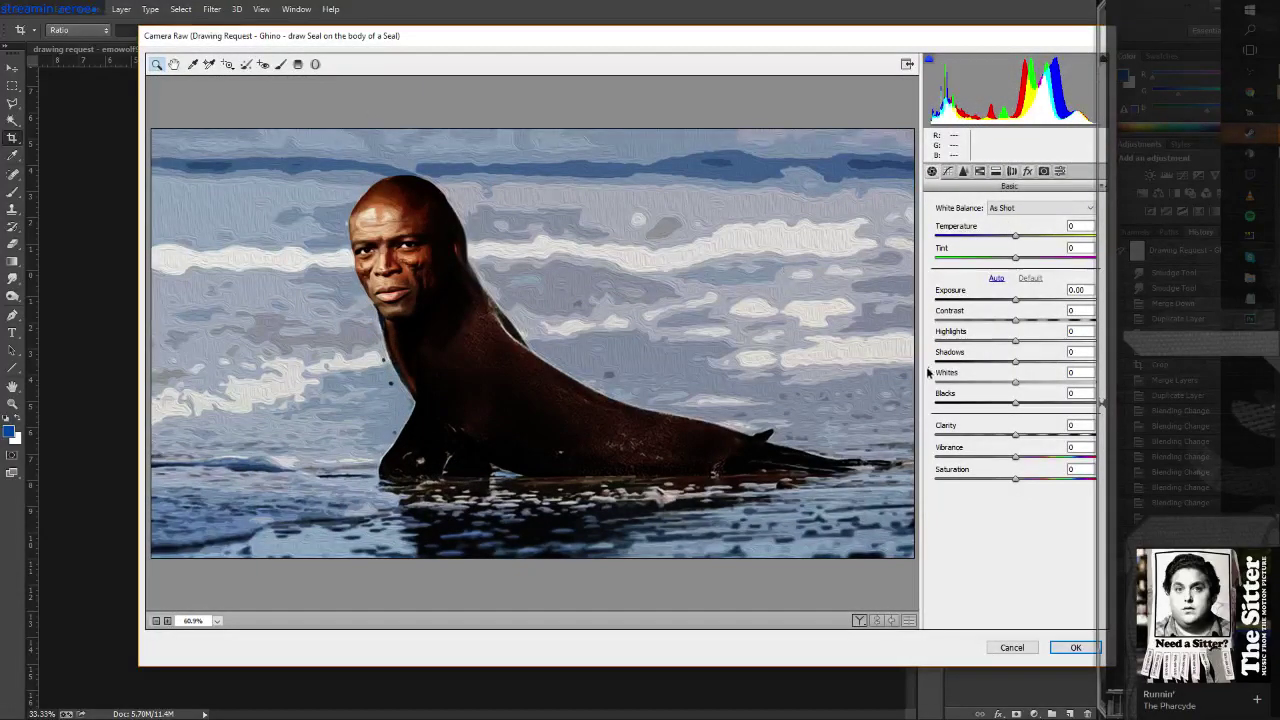
pyautogui.moveTo(1043, 437); pyautogui.dragTo(930, 437)
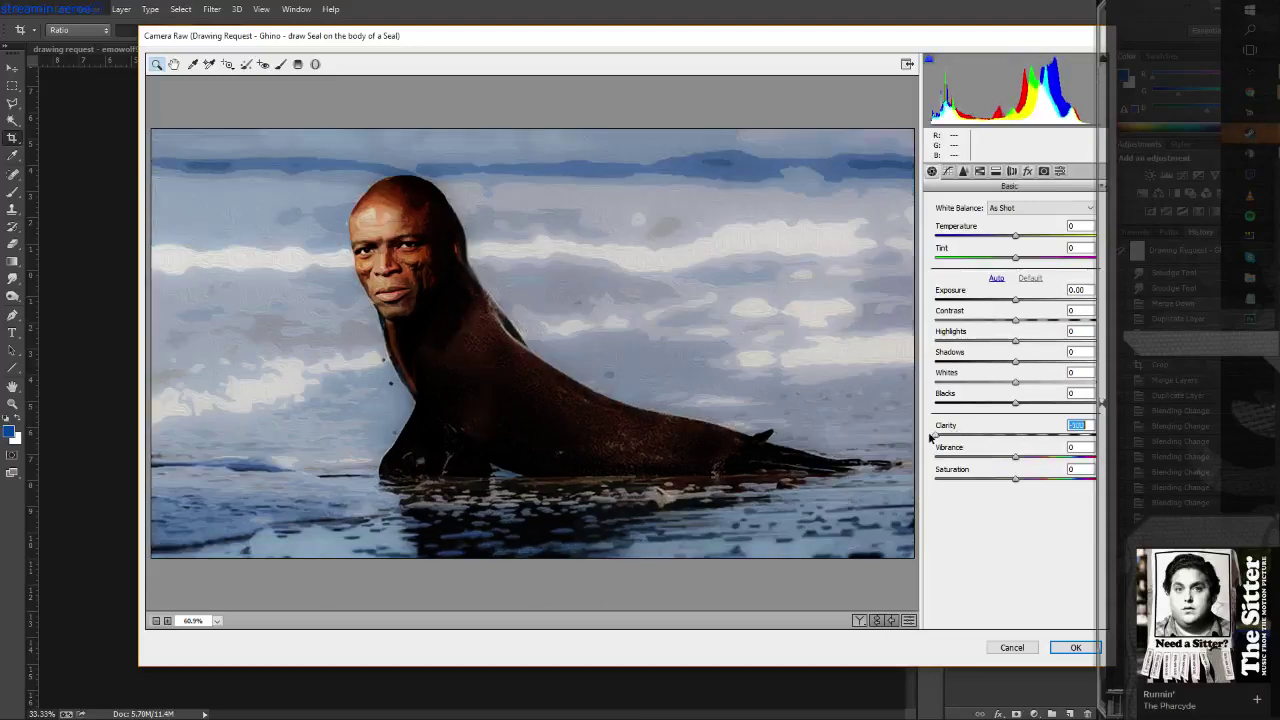
pyautogui.click(1073, 648)
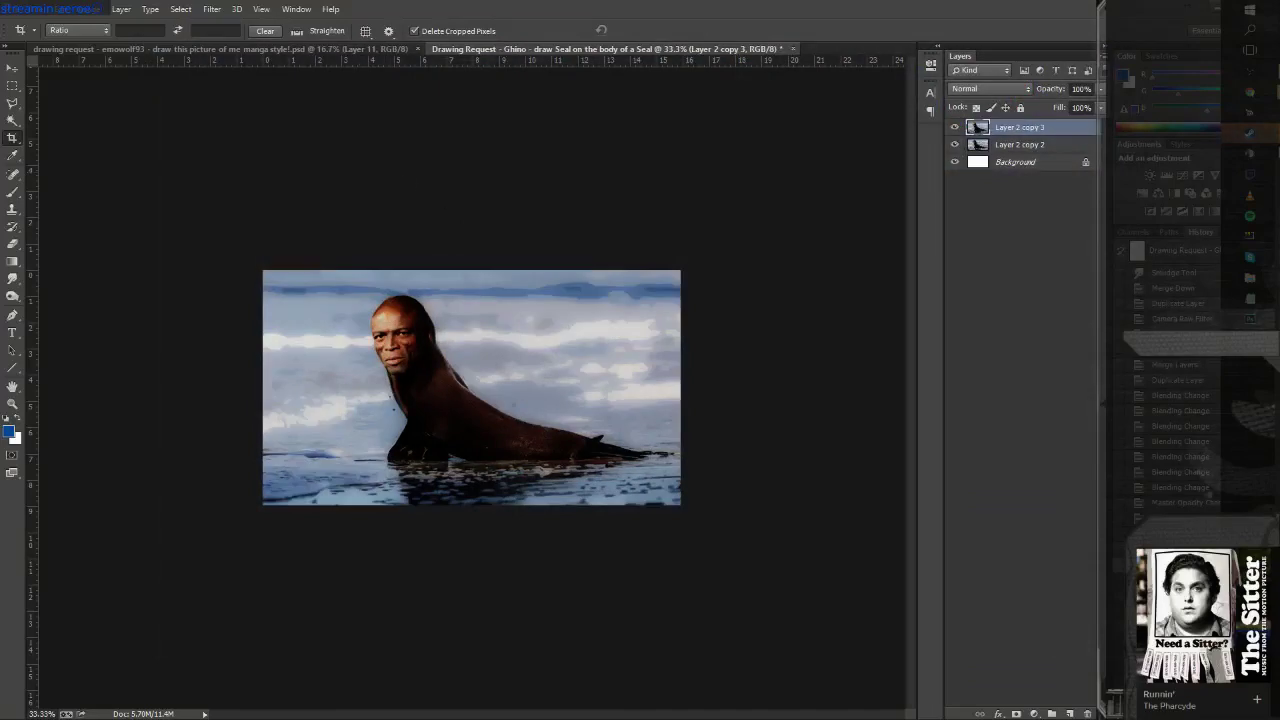
# Try Darken blending, then keep Normal and set Layer 2 copy 3 opacity to 57%.
pyautogui.click(985, 89)
pyautogui.click(985, 118)
pyautogui.scroll(2, 985, 95)
pyautogui.click(1101, 89)
pyautogui.moveTo(1075, 110); pyautogui.dragTo(1071, 110)
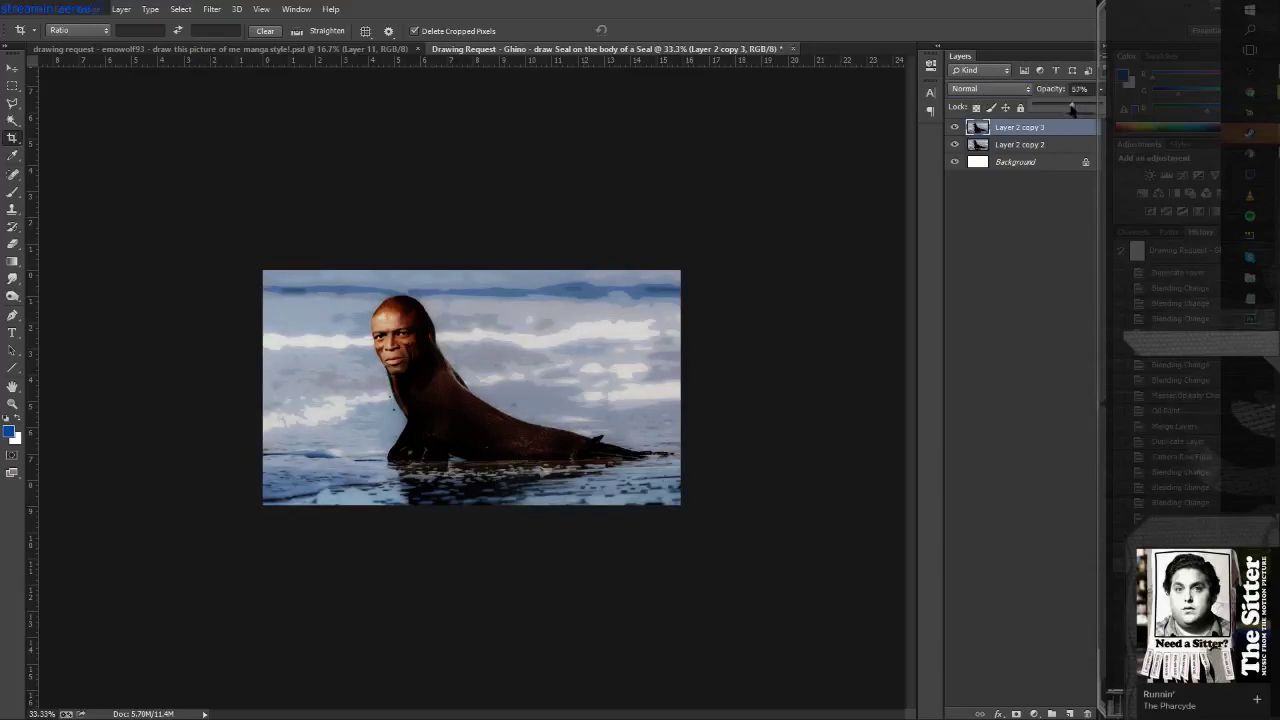